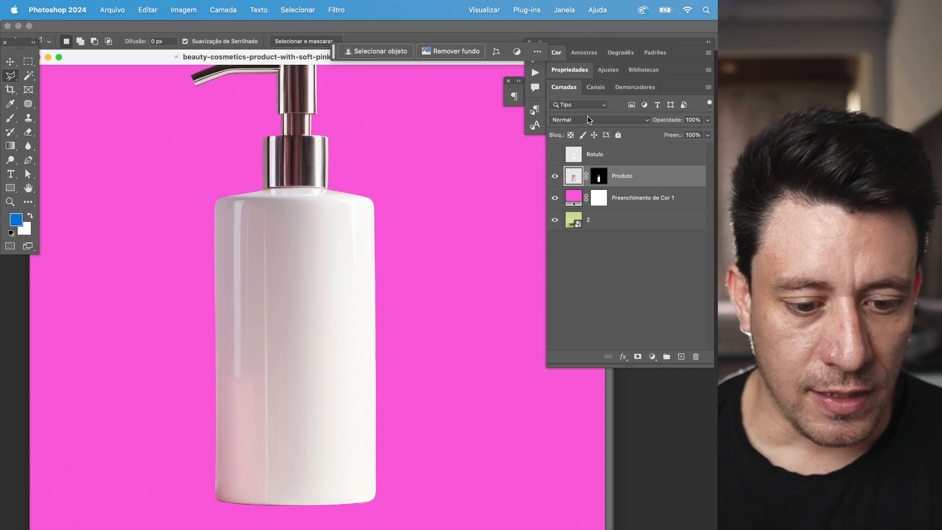
# - Show the Rotulo label layer and preview blend modes on it over the bottle, such as Superexposição de Cores
pyautogui.click(576, 155)
pyautogui.click(555, 155)
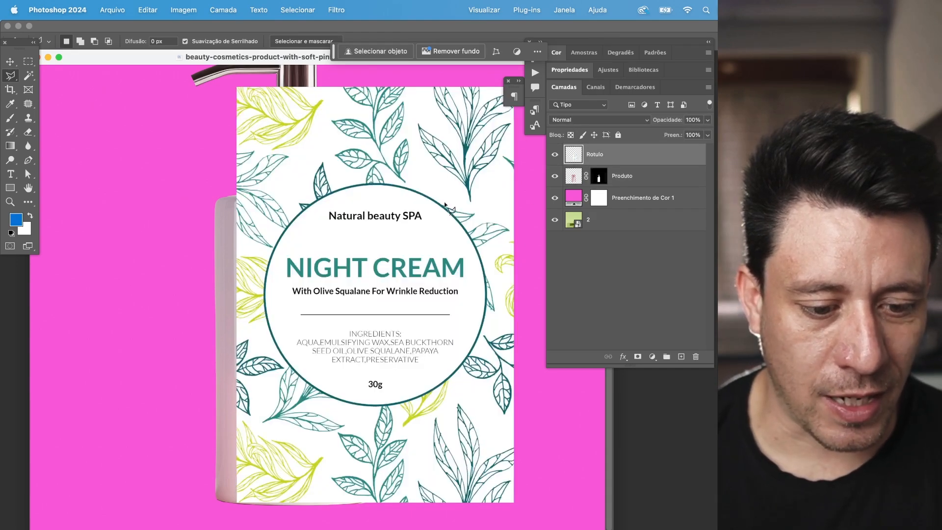
pyautogui.click(567, 121)
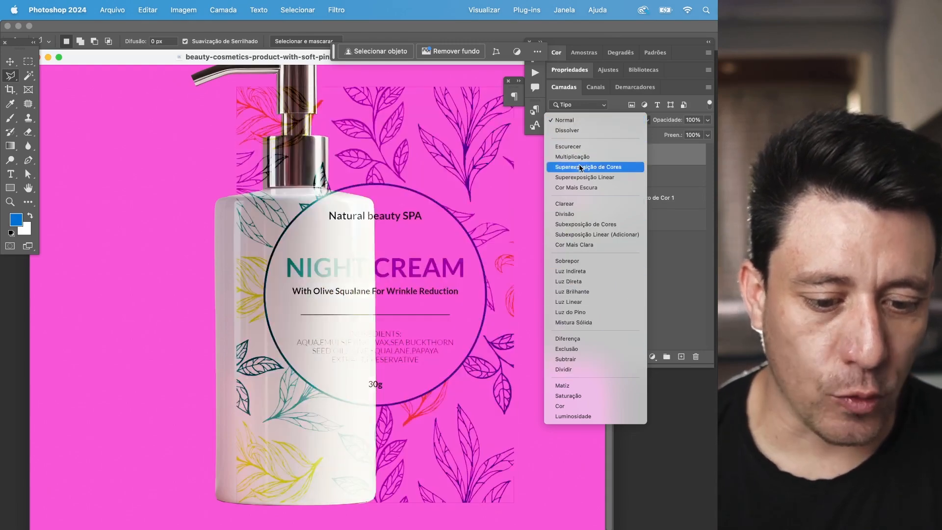
pyautogui.click(474, 149)
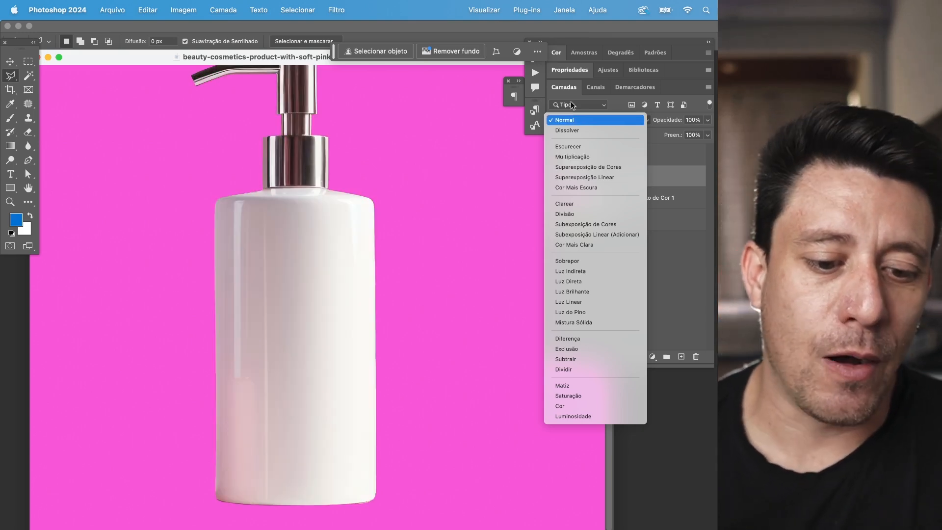
pyautogui.click(572, 120)
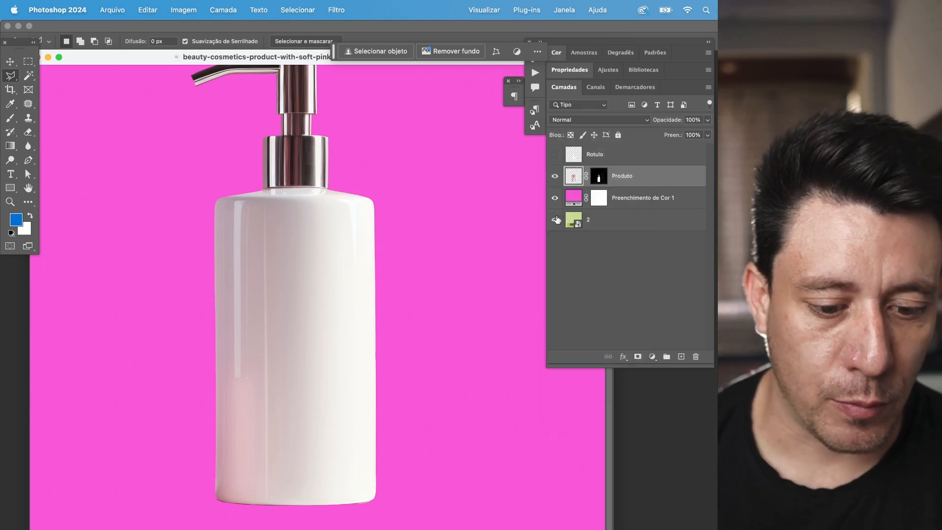
# - Hide the pink Preenchimento de Cor 1 layer so the product stands against the green podium background
pyautogui.click(556, 198)
pyautogui.click(556, 173)
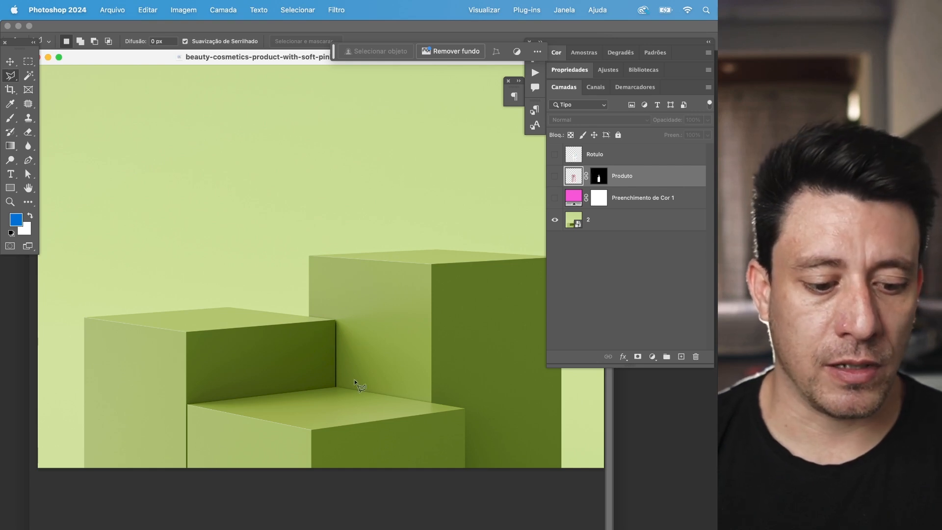
pyautogui.click(556, 175)
# - Enlarge the bottle on the Produto layer and position it on top of the front green podium
pyautogui.click(11, 61)
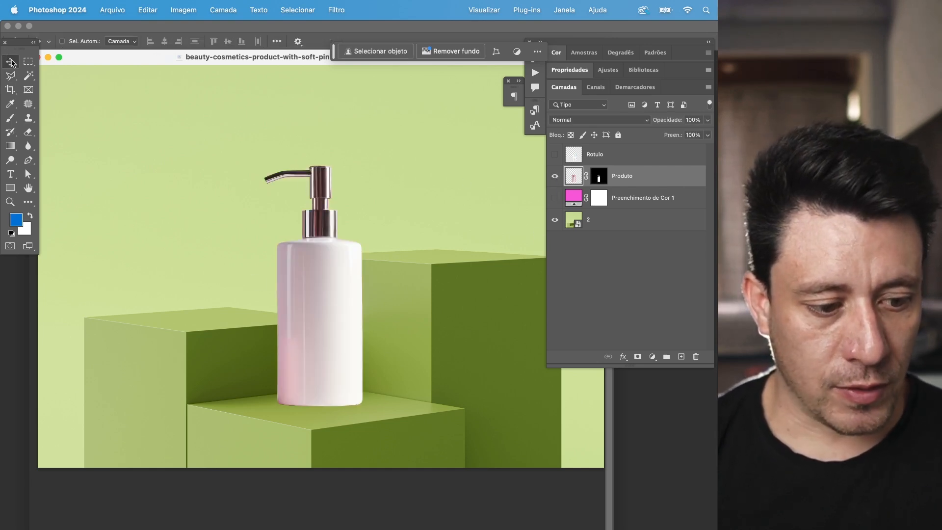
pyautogui.moveTo(344, 349)
pyautogui.mouseDown()
pyautogui.moveTo(284, 263)
pyautogui.moveTo(252, 265)
pyautogui.moveTo(330, 351)
pyautogui.moveTo(466, 265)
pyautogui.moveTo(348, 347)
pyautogui.moveTo(353, 358)
pyautogui.mouseUp()
pyautogui.hotkey('ctrl', 't')
pyautogui.moveTo(384, 155); pyautogui.dragTo(423, 118)
pyautogui.moveTo(347, 239); pyautogui.dragTo(342, 241)
pyautogui.press('Return')
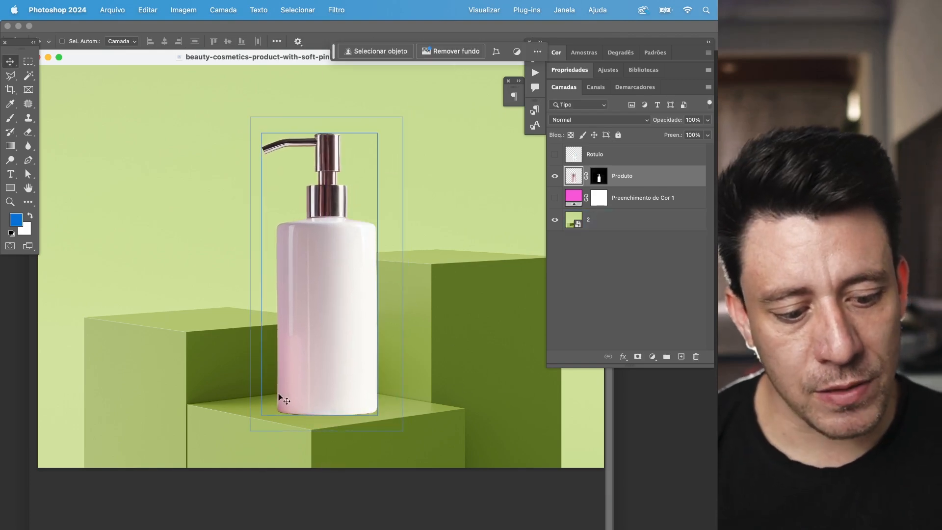
# - Hide the Produto layer and add a new empty layer directly beneath it
pyautogui.scroll(3, 328, 472)
pyautogui.scroll(-1, 374, 384)
pyautogui.click(554, 176)
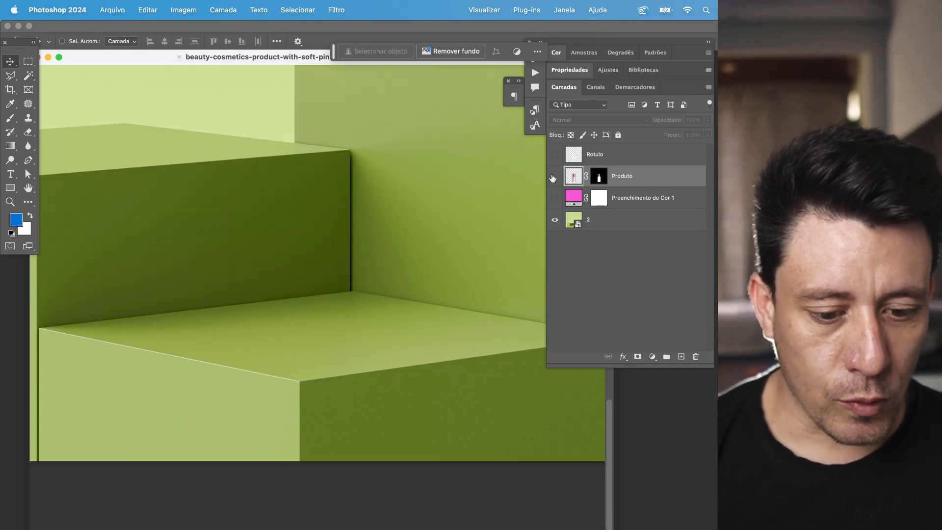
pyautogui.click(681, 357)
pyautogui.moveTo(594, 182); pyautogui.dragTo(594, 207)
# - Set the soft brush to 398 px, flatten its tip into a horizontal ellipse, and test one dab on the podium before undoing it
pyautogui.press('b')
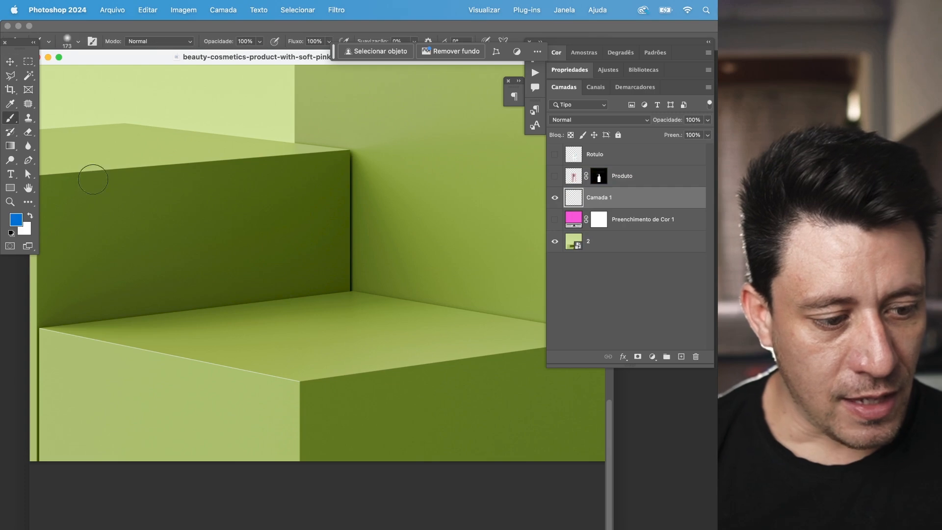
pyautogui.click(78, 41)
pyautogui.moveTo(119, 73); pyautogui.dragTo(125, 75)
pyautogui.moveTo(33, 66); pyautogui.dragTo(35, 76)
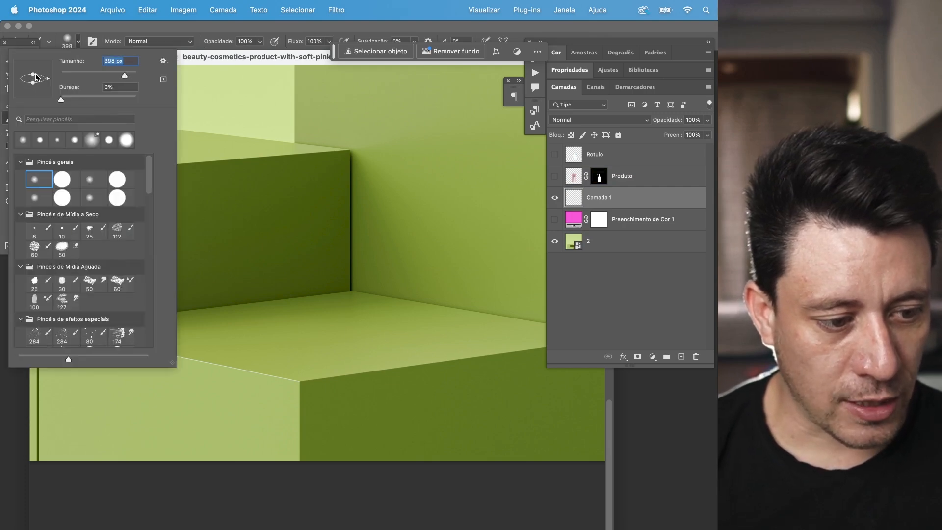
pyautogui.click(323, 334)
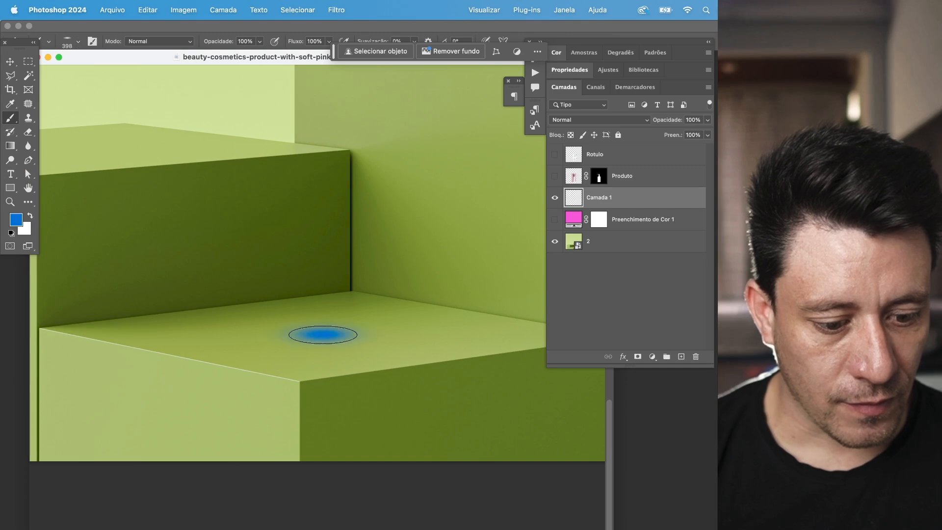
pyautogui.press('super+z')
# - Open the foreground colour for editing and sample the dark green 1e2509 from the shadowed vertical edge between the blocks
pyautogui.click(16, 219)
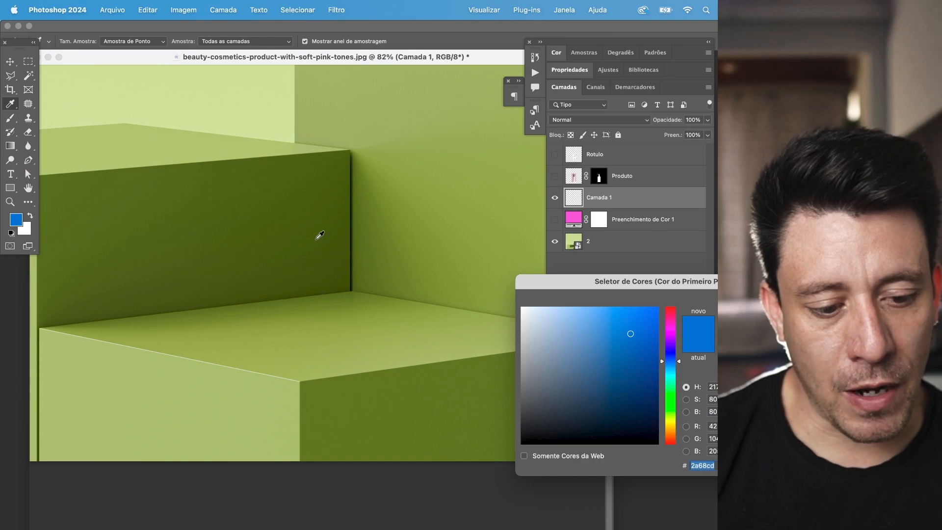
pyautogui.click(347, 280)
pyautogui.click(343, 284)
pyautogui.click(355, 278)
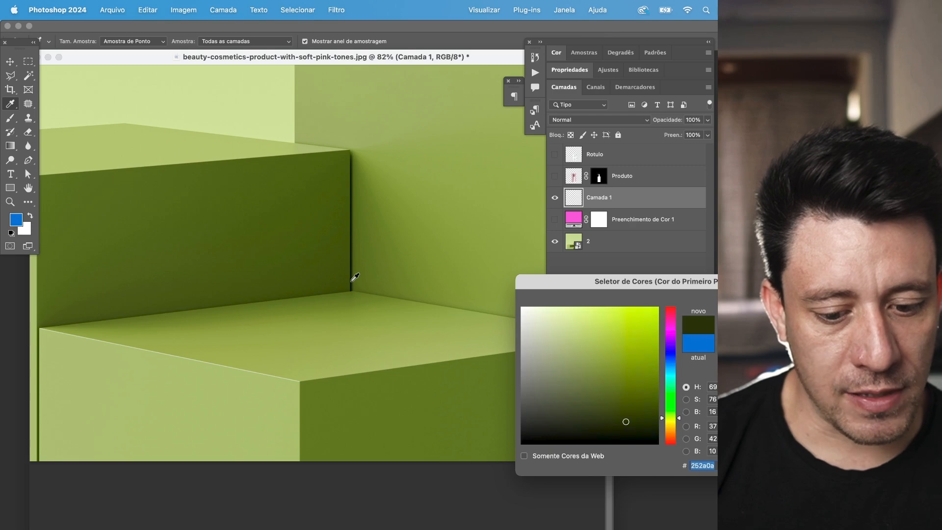
pyautogui.click(354, 279)
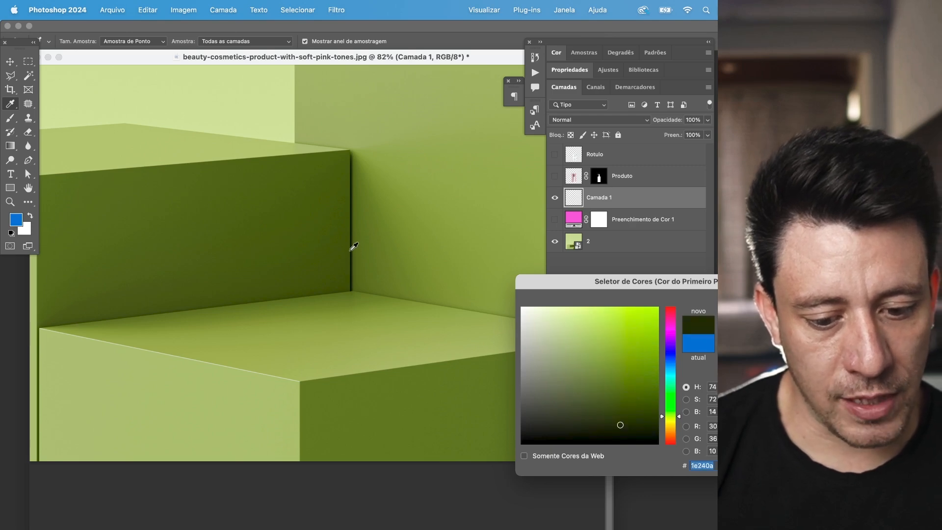
pyautogui.moveTo(581, 282); pyautogui.dragTo(424, 188)
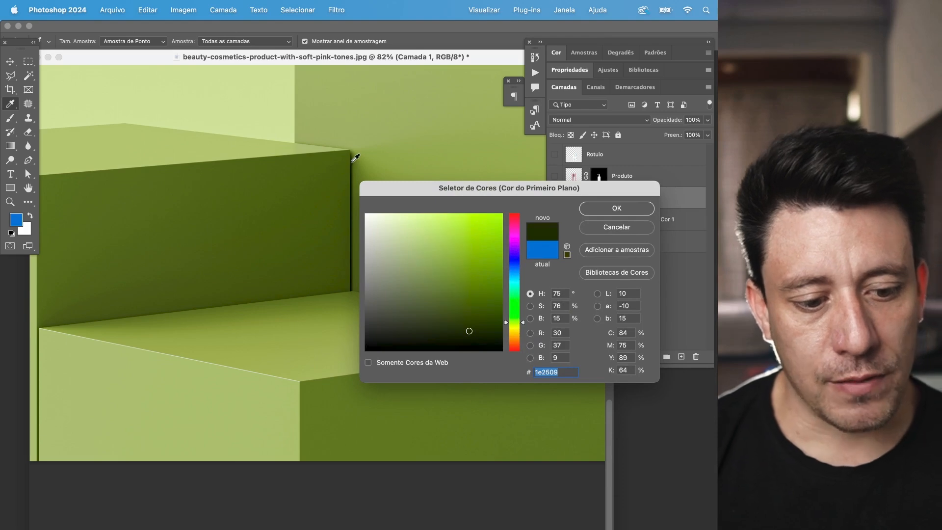
# - Try pure black 000000 as the foreground colour
pyautogui.click(366, 349)
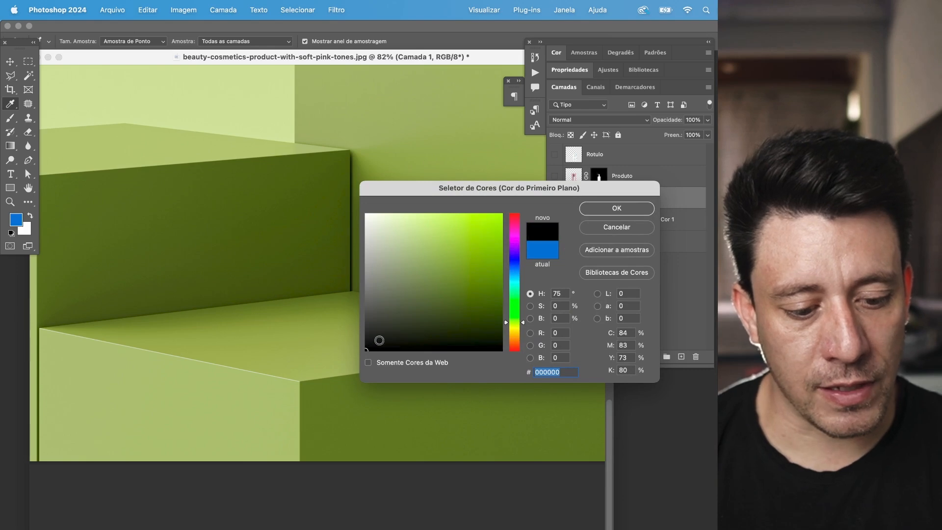
pyautogui.click(362, 344)
pyautogui.click(361, 352)
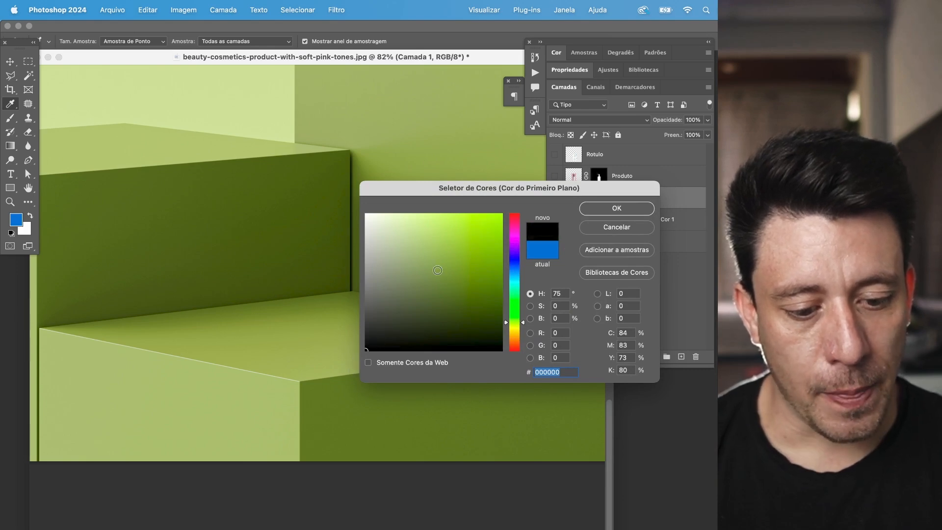
pyautogui.click(557, 295)
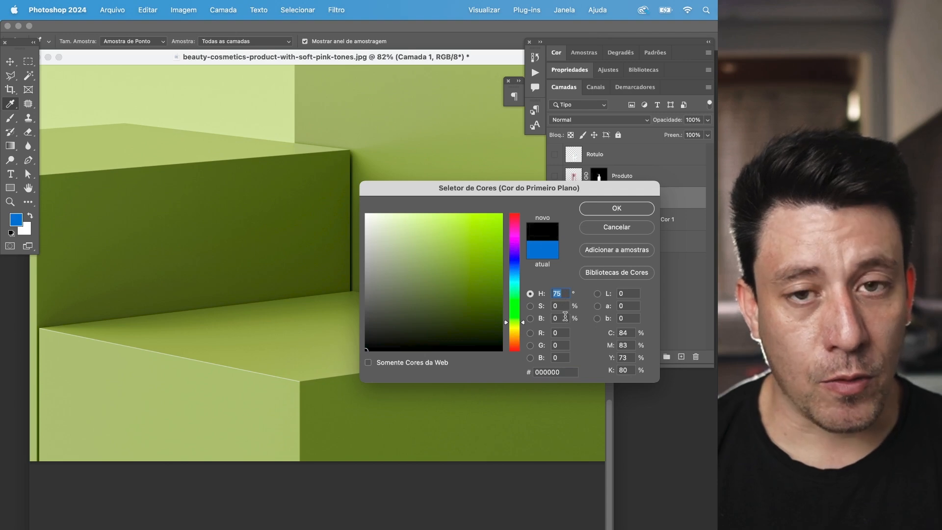
# - Sample the dark green 1b2209 from the shadowed edge between the blocks and accept it as the foreground colour
pyautogui.click(350, 210)
pyautogui.click(347, 280)
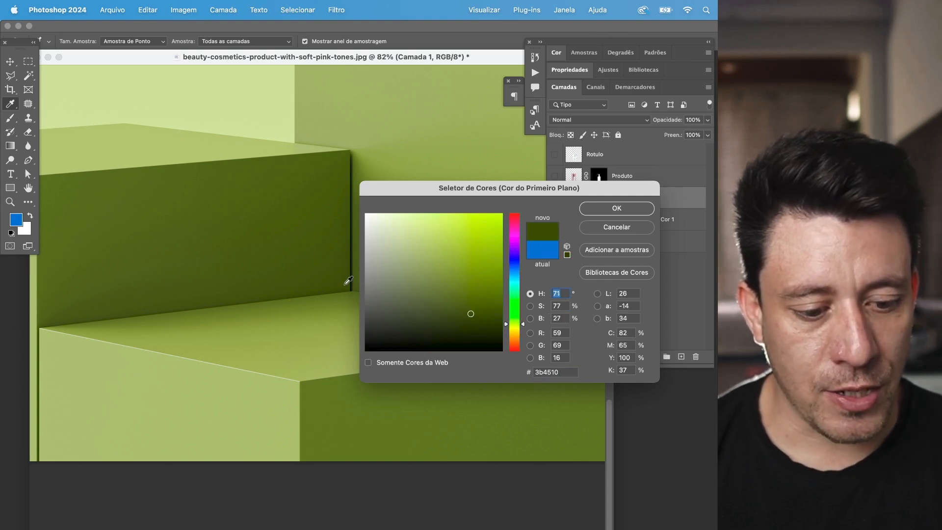
pyautogui.click(352, 225)
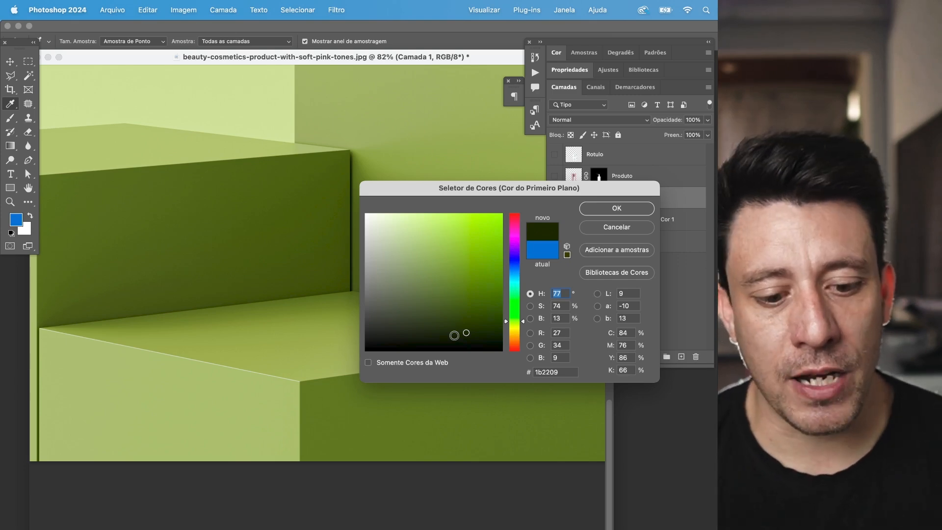
pyautogui.click(593, 206)
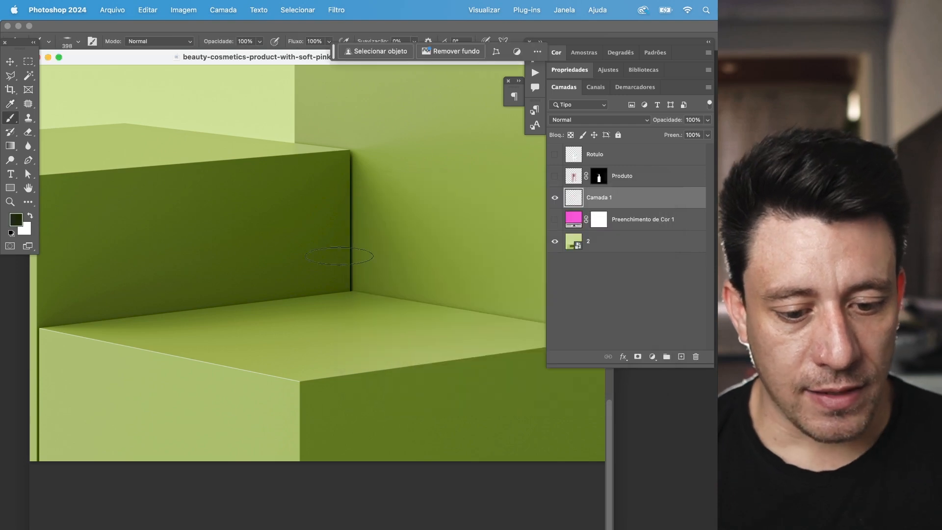
# - Show the Produto layer and stamp a soft 1439 px shadow under the bottle's base on Camada 1
pyautogui.click(554, 176)
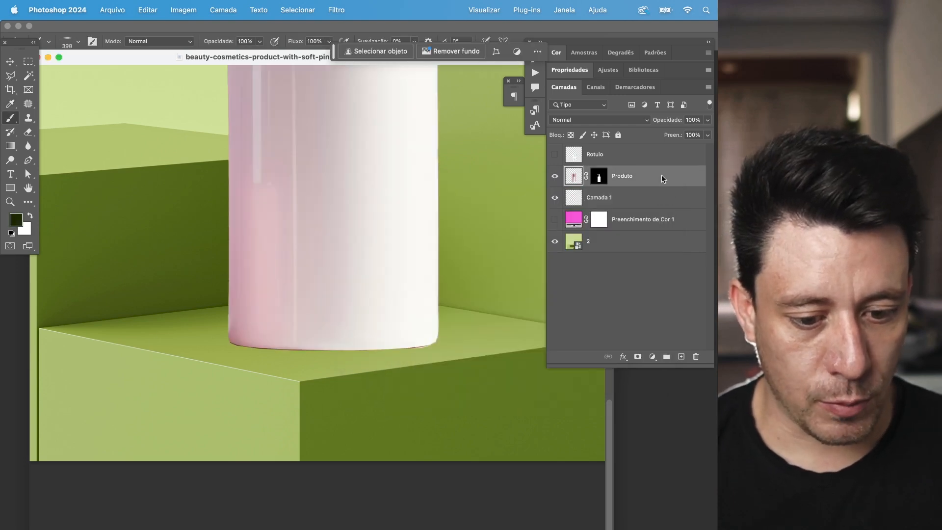
pyautogui.click(77, 42)
pyautogui.moveTo(125, 75); pyautogui.dragTo(130, 76)
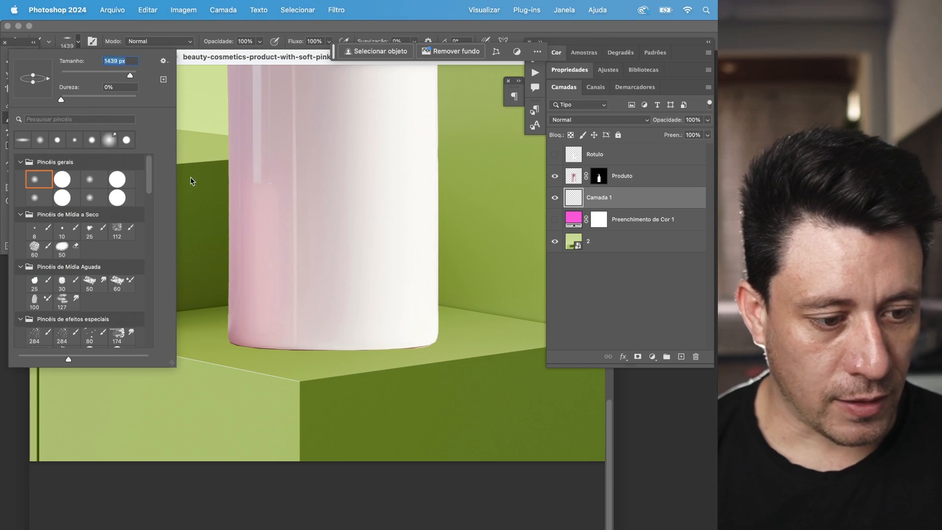
pyautogui.click(327, 333)
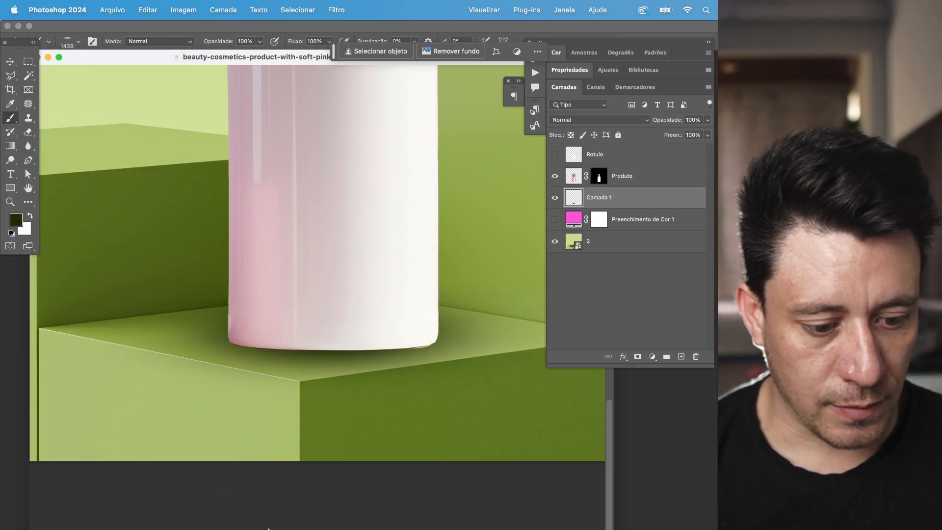
pyautogui.press('super+t')
pyautogui.press('Return')
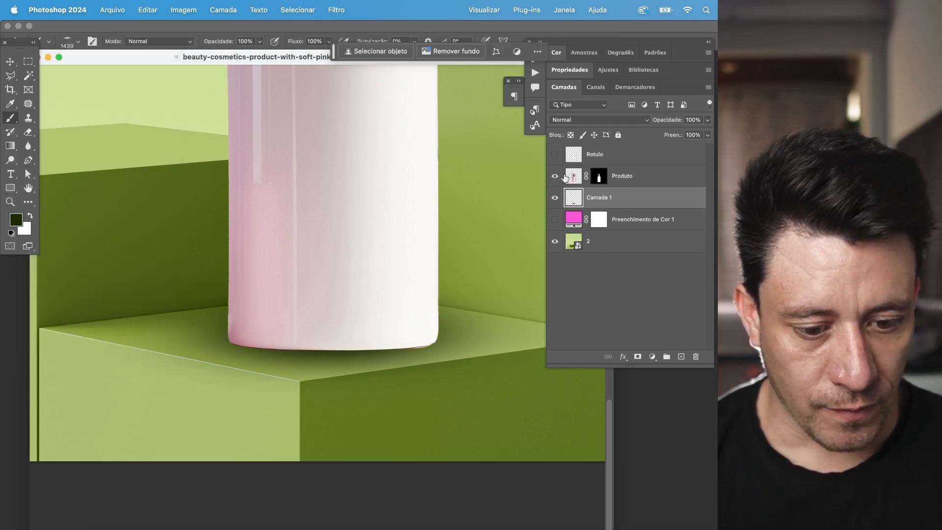
# - Toggle the visibility of Produto and Camada 1 to examine the painted shadow with and without the bottle
pyautogui.click(571, 177)
pyautogui.click(555, 176)
pyautogui.click(554, 176)
pyautogui.click(555, 176)
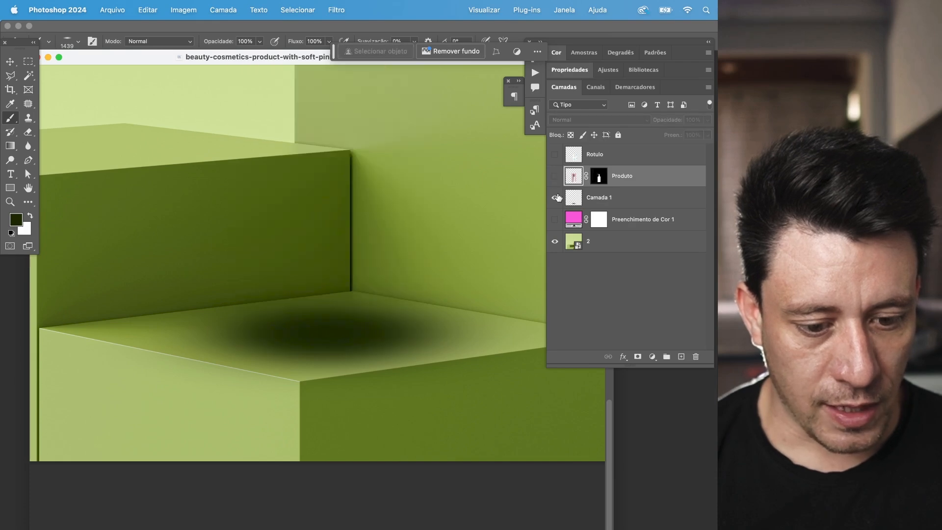
pyautogui.click(556, 181)
pyautogui.click(556, 182)
pyautogui.click(555, 197)
pyautogui.click(554, 197)
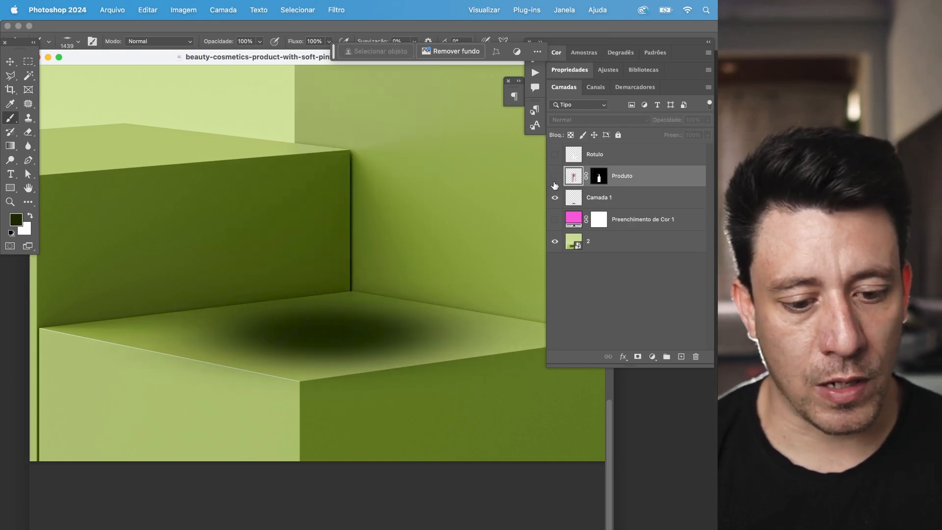
pyautogui.click(555, 177)
# - Squash the shadow on Camada 1 to 53.97% of its height and centre it under the bottle's base
pyautogui.click(598, 198)
pyautogui.press('super+t')
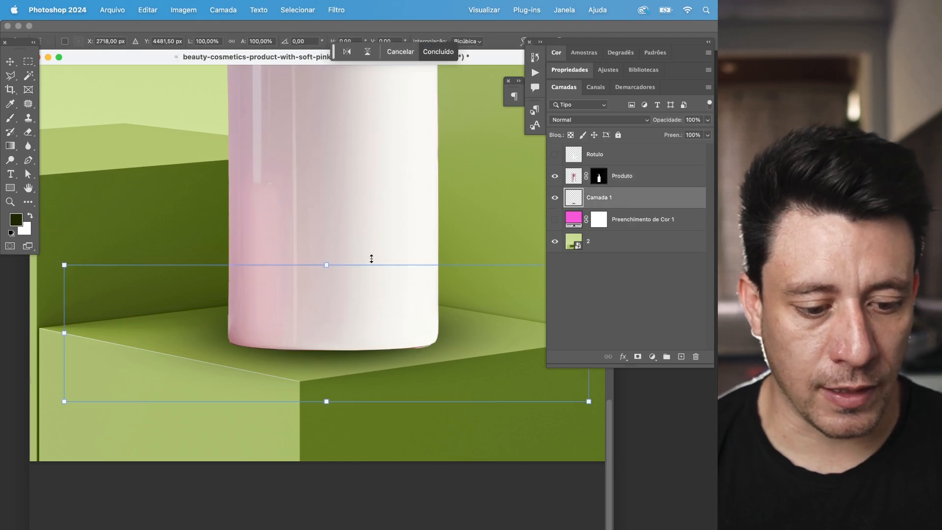
pyautogui.moveTo(327, 265); pyautogui.dragTo(334, 327)
pyautogui.moveTo(347, 348); pyautogui.dragTo(354, 320)
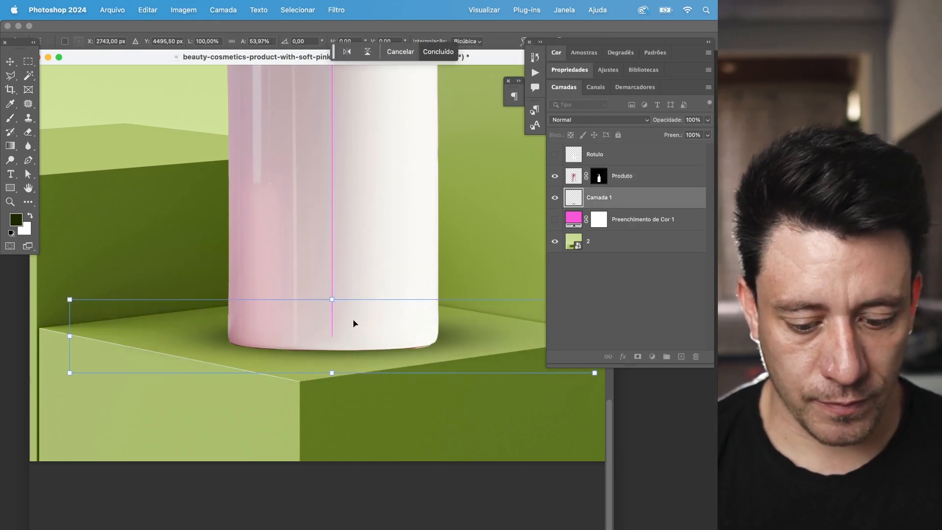
pyautogui.press('Return')
# - Set the shadow layer's blend mode to Multiplicação and switch to the Move tool
pyautogui.click(598, 120)
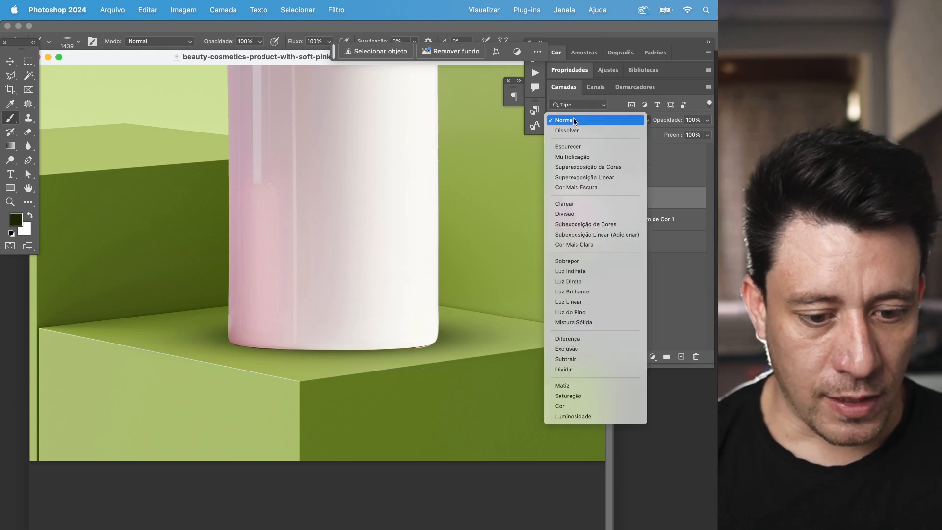
pyautogui.click(570, 157)
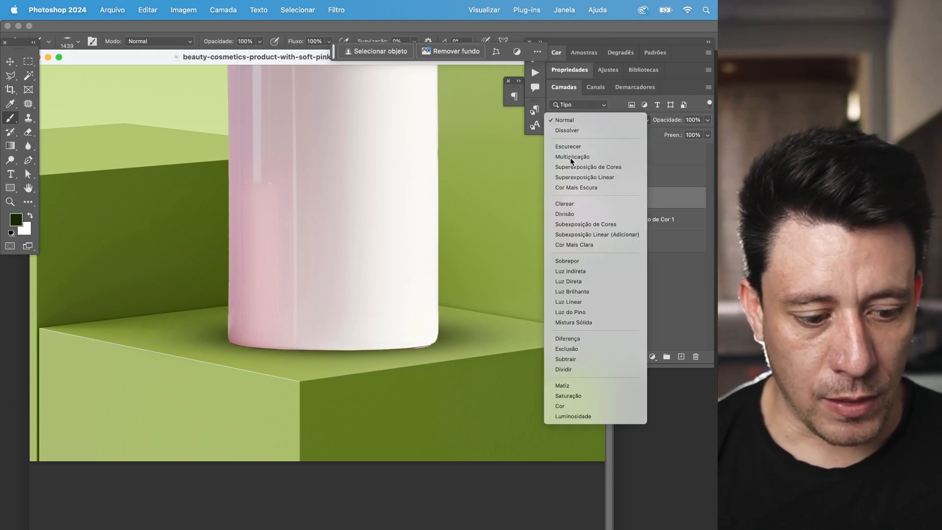
pyautogui.click(9, 62)
pyautogui.click(62, 41)
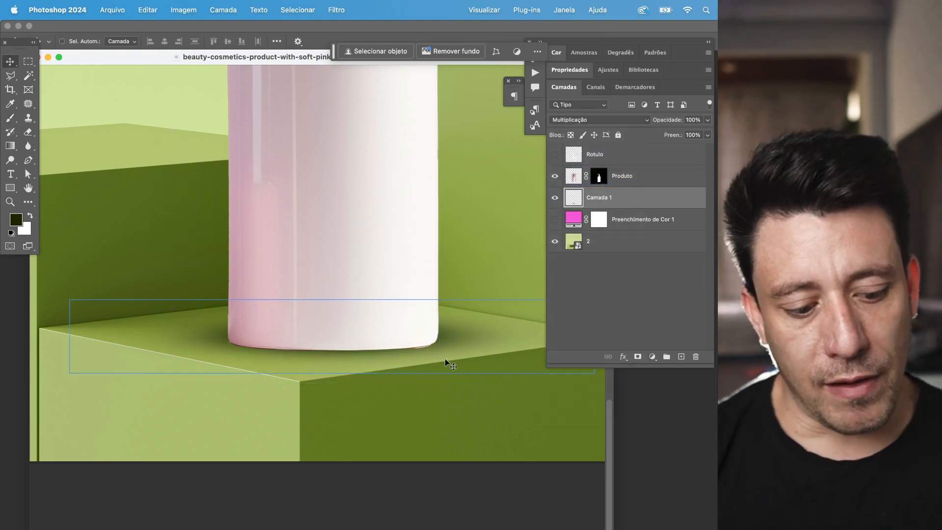
# - Stretch the shadow on Camada 1 slightly wider so it spreads further beyond the bottle's base
pyautogui.press('super+t')
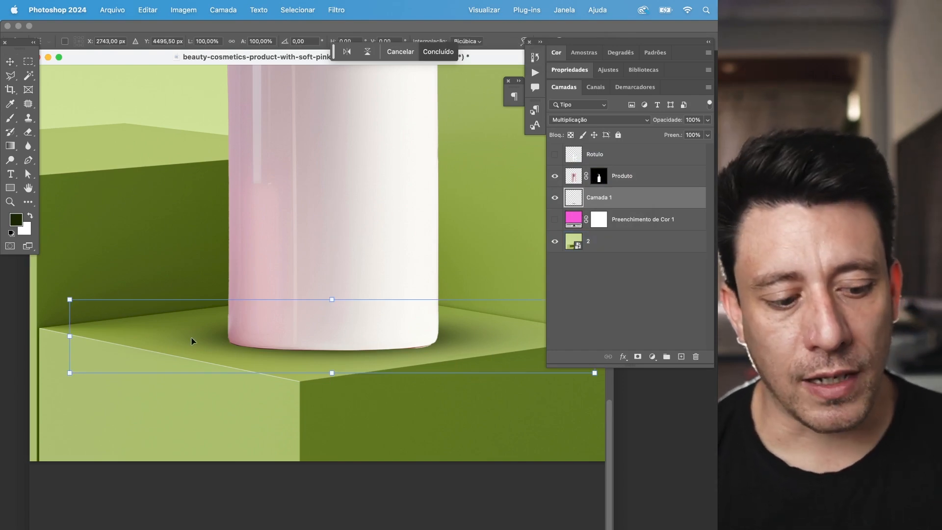
pyautogui.moveTo(68, 340); pyautogui.dragTo(50, 337)
pyautogui.press('Return')
pyautogui.press('super+0')
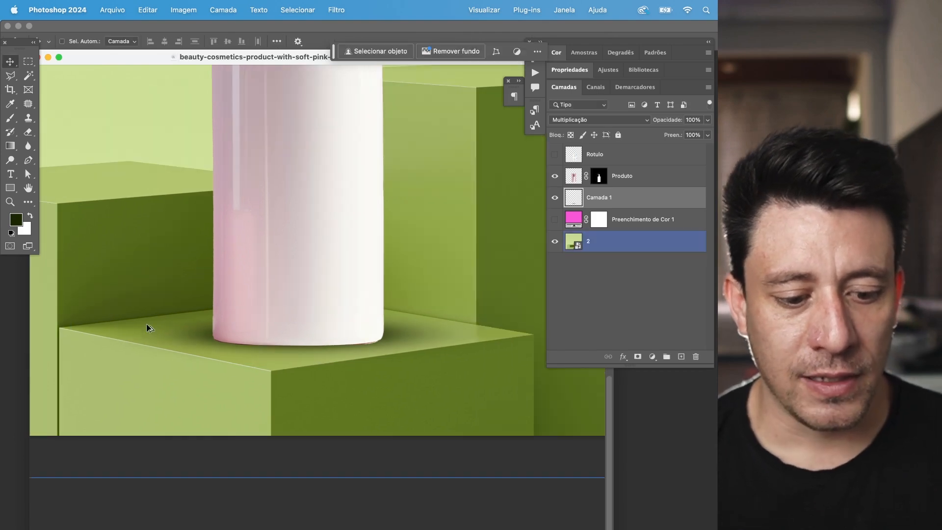
pyautogui.moveTo(386, 325); pyautogui.dragTo(450, 441)
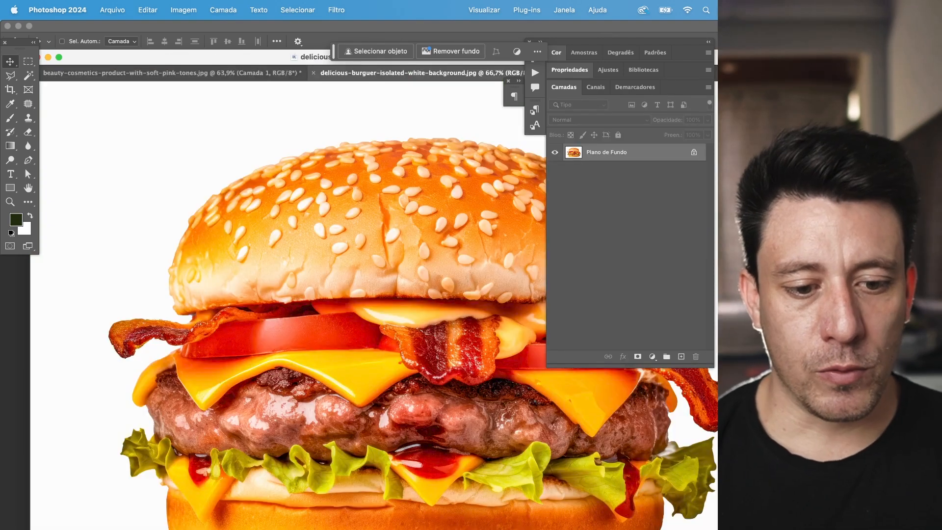
# - Select the burger automatically with Assunto and add a layer mask that hides the white background
pyautogui.scroll(-3, 292, 216)
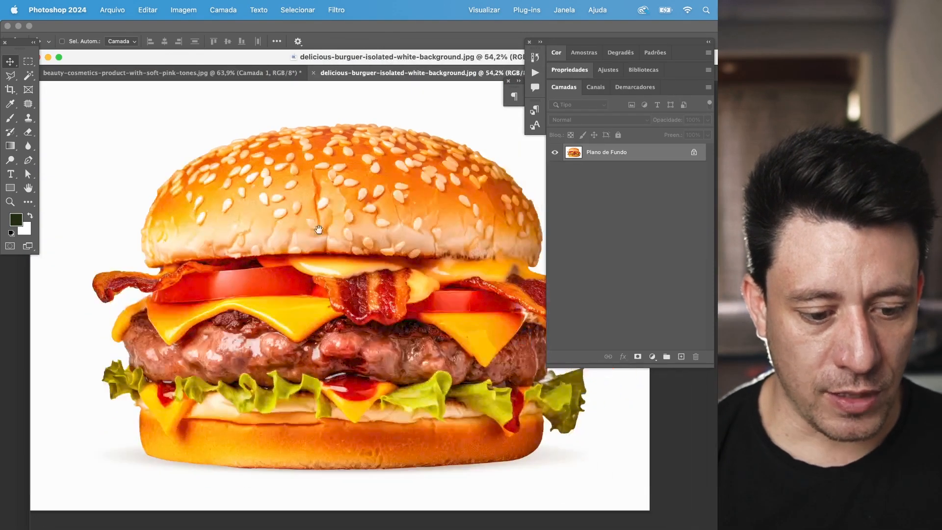
pyautogui.click(603, 86)
pyautogui.click(619, 88)
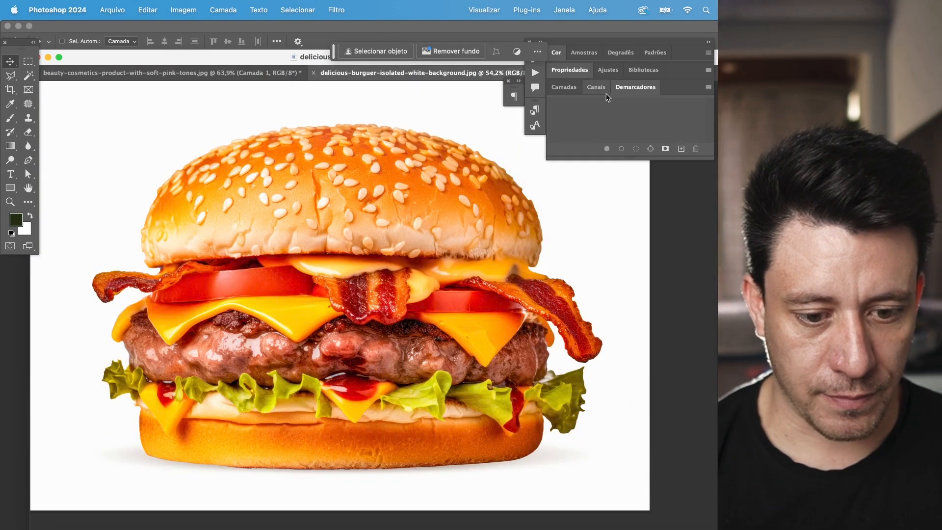
pyautogui.click(274, 7)
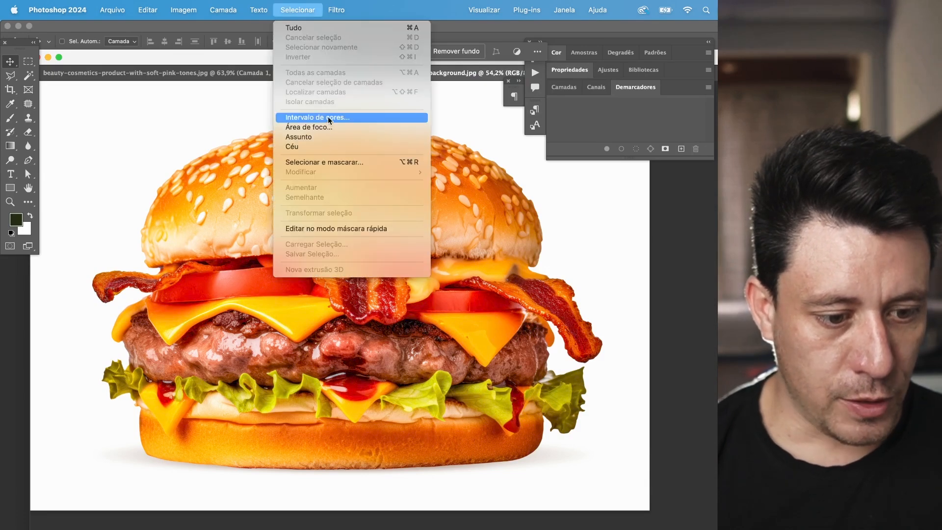
pyautogui.click(326, 139)
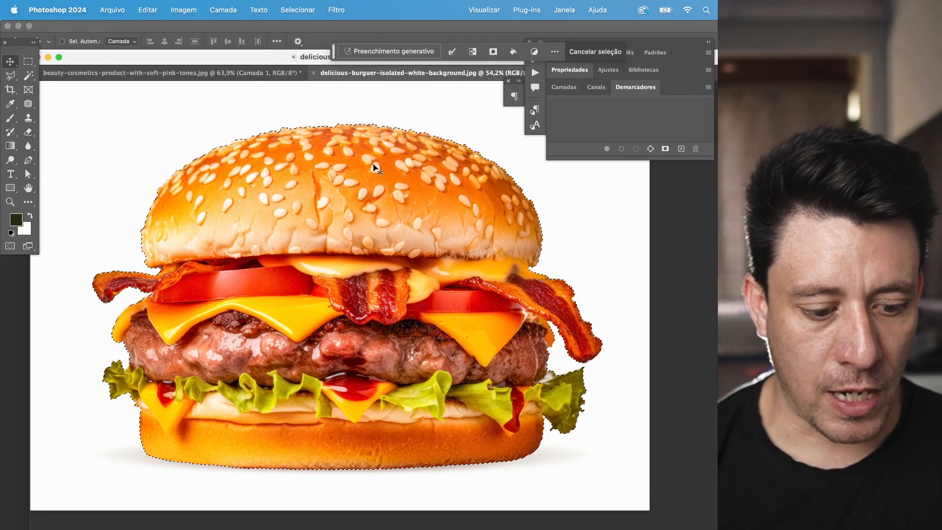
pyautogui.click(563, 87)
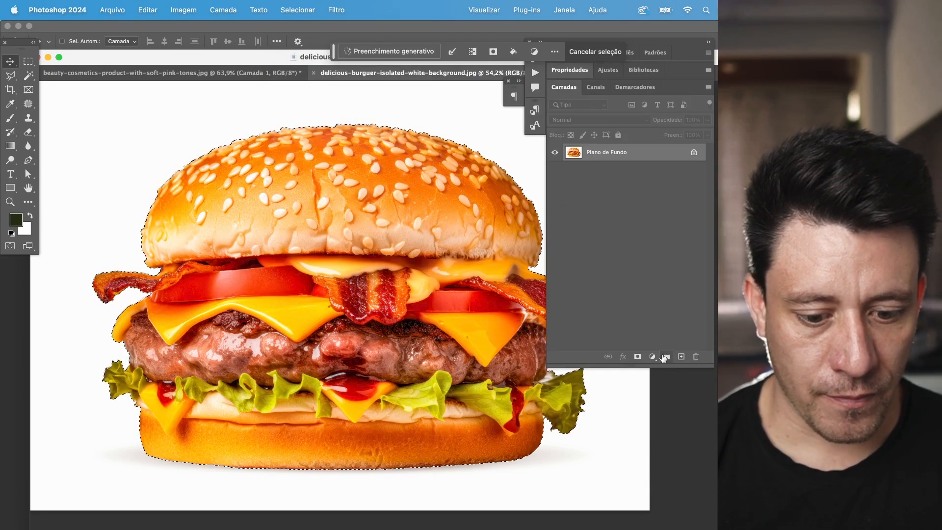
pyautogui.click(637, 356)
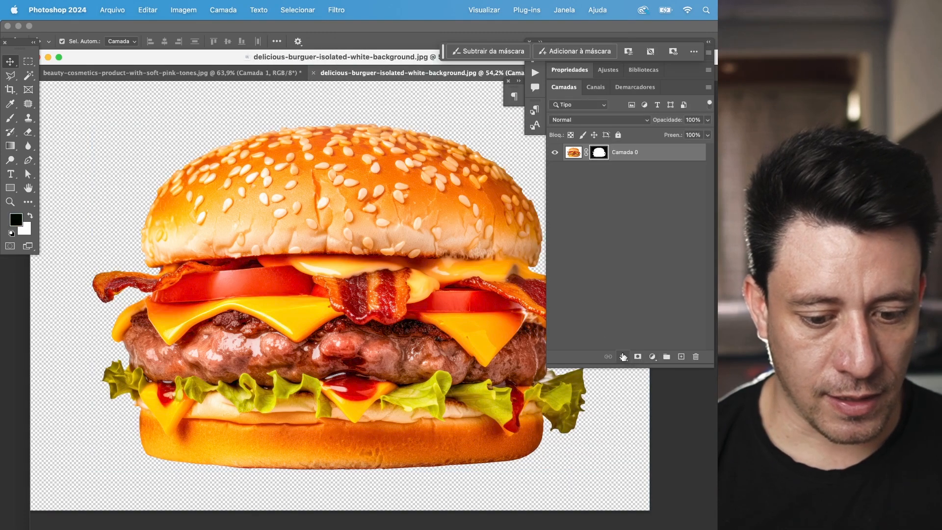
pyautogui.press('super+z')
pyautogui.click(638, 357)
# - Extend the canvas with the Crop tool to leave more empty space around the burger
pyautogui.scroll(-3, 336, 324)
pyautogui.click(10, 89)
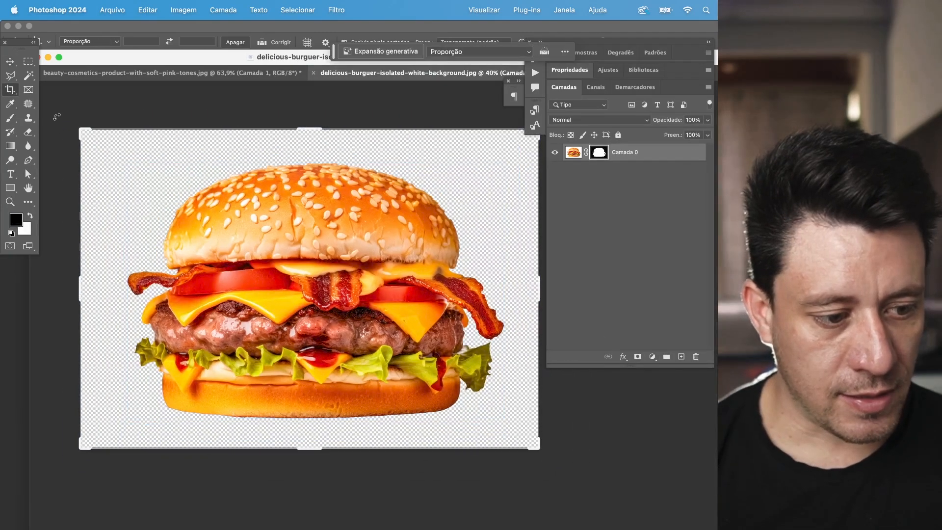
pyautogui.scroll(-2, 78, 116)
pyautogui.moveTo(100, 146); pyautogui.dragTo(77, 91)
pyautogui.scroll(2, 229, 387)
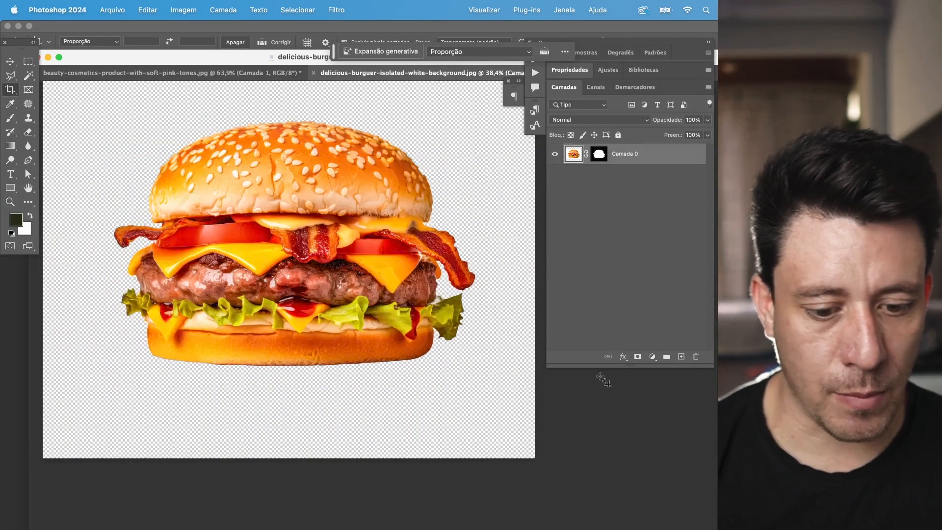
# - Add a Cor sólida fill layer in orange #ff9c00 and place it beneath the burger layer
pyautogui.click(652, 357)
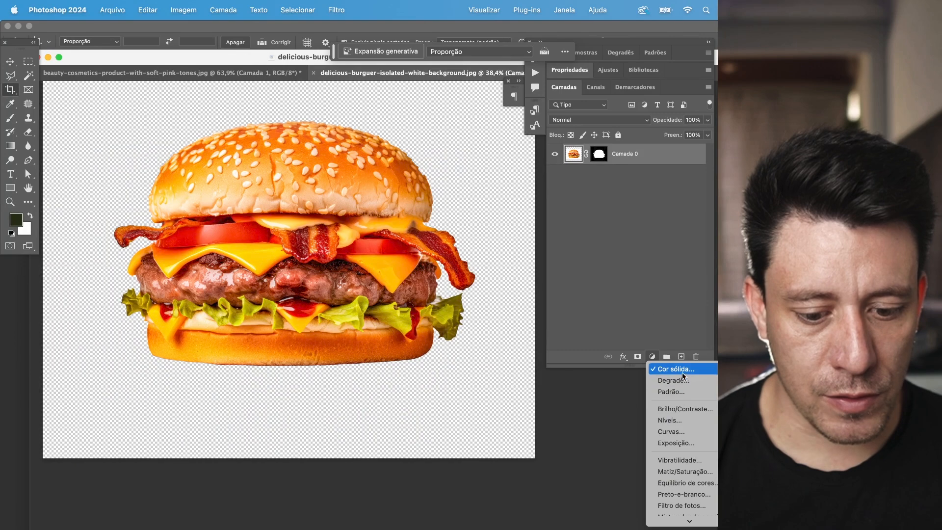
pyautogui.click(681, 372)
pyautogui.click(652, 357)
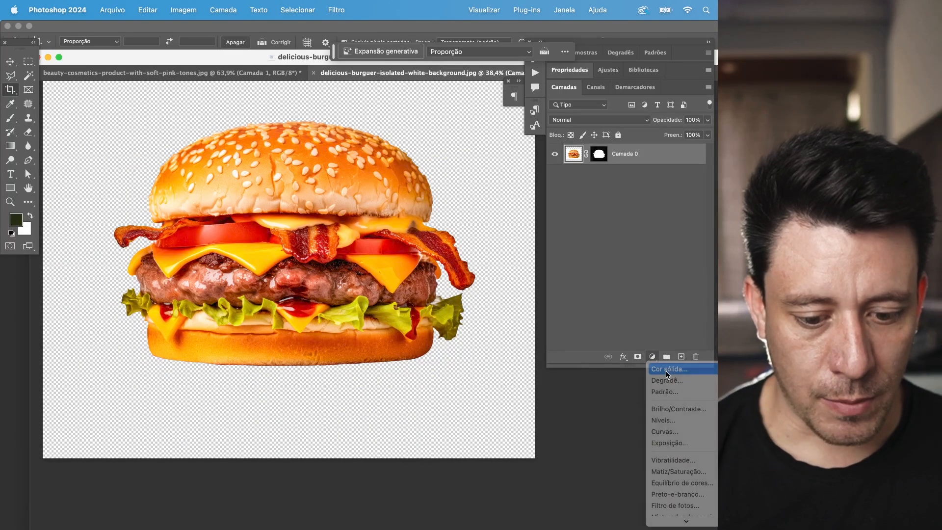
pyautogui.click(667, 366)
pyautogui.moveTo(510, 323); pyautogui.dragTo(512, 336)
pyautogui.moveTo(498, 247)
pyautogui.mouseDown()
pyautogui.moveTo(510, 214)
pyautogui.moveTo(497, 221)
pyautogui.mouseUp()
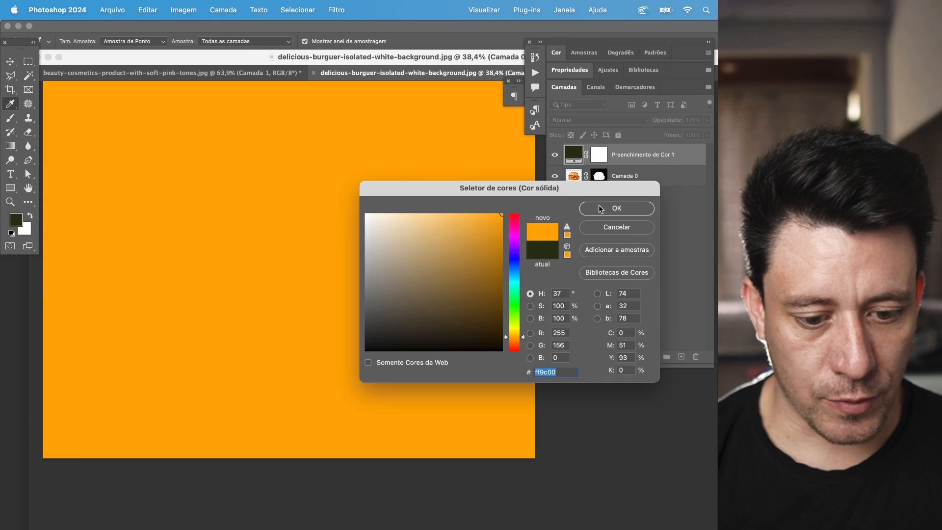
pyautogui.click(616, 208)
pyautogui.moveTo(638, 155); pyautogui.dragTo(639, 214)
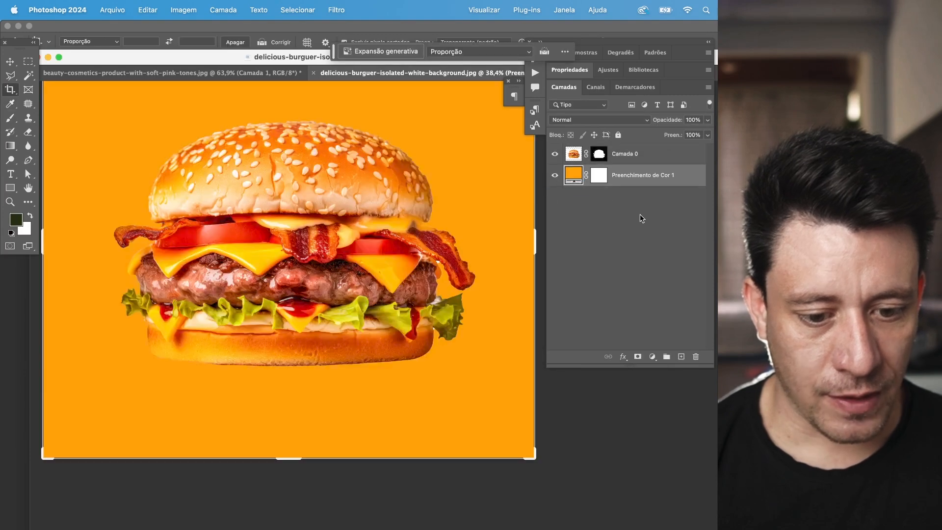
# - Change the background fill layer's colour to a muted sandy beige
pyautogui.doubleClick(574, 175)
pyautogui.moveTo(490, 273); pyautogui.dragTo(432, 229)
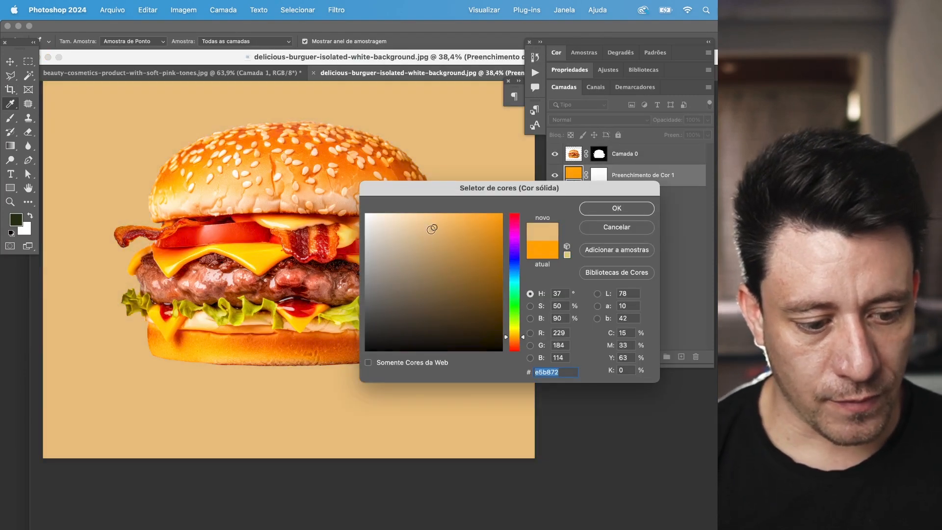
pyautogui.press('Return')
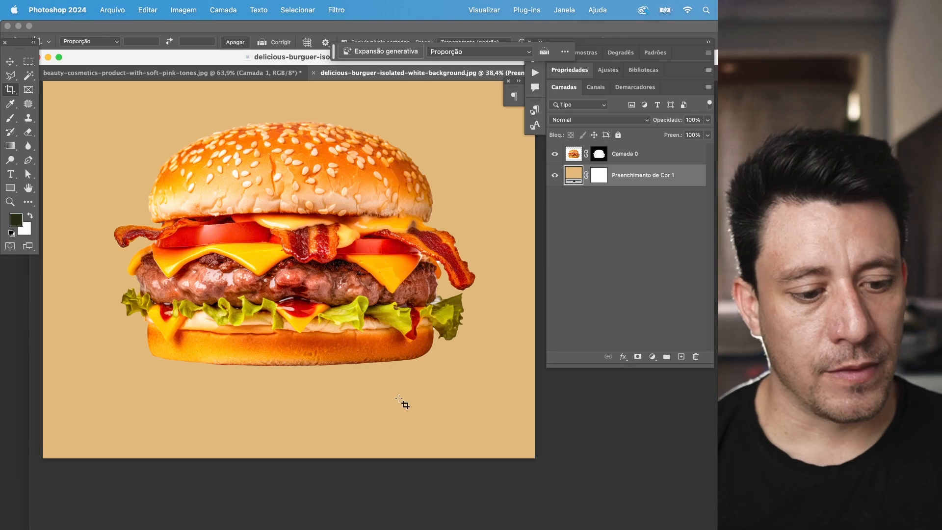
# - Add an empty layer between the burger and the fill, and set the Brush's foreground colour to black
pyautogui.moveTo(330, 308); pyautogui.dragTo(337, 335)
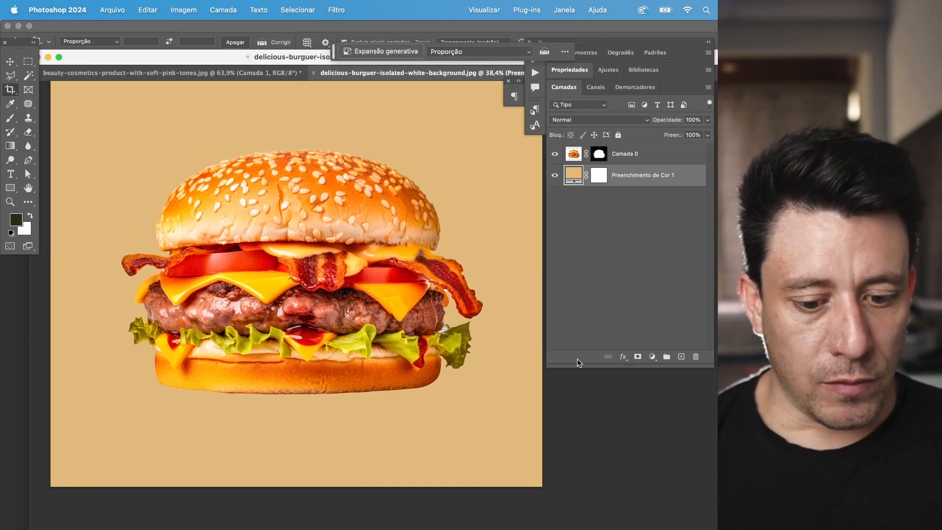
pyautogui.click(680, 357)
pyautogui.click(10, 118)
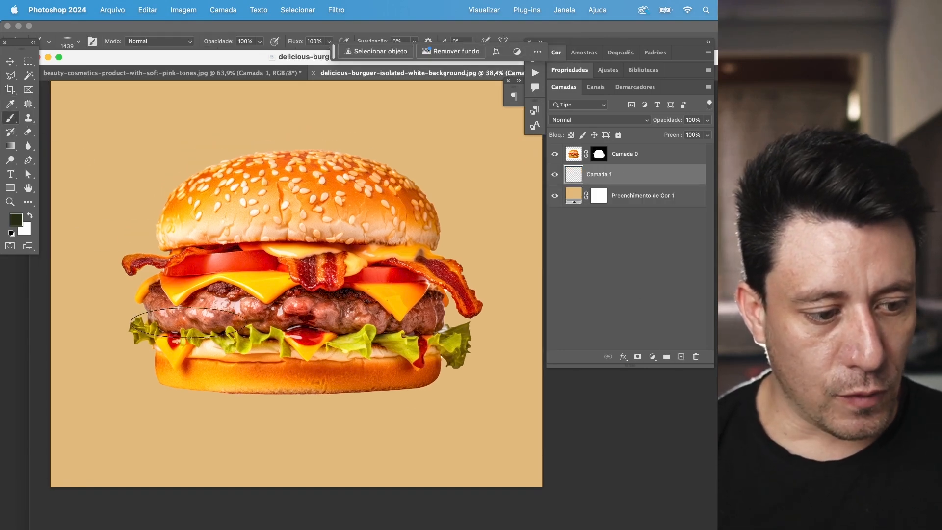
pyautogui.click(15, 221)
pyautogui.click(417, 350)
pyautogui.click(603, 211)
pyautogui.click(243, 134)
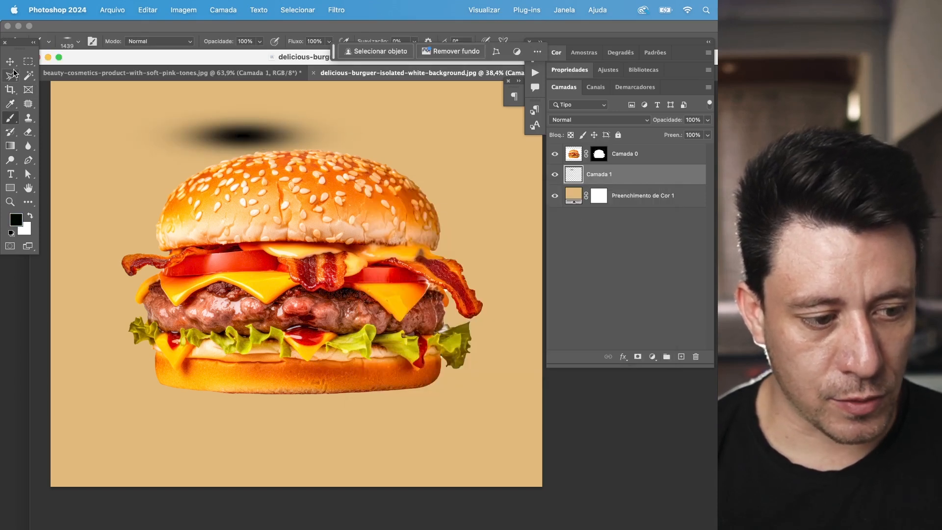
pyautogui.press('v')
pyautogui.press('super+z')
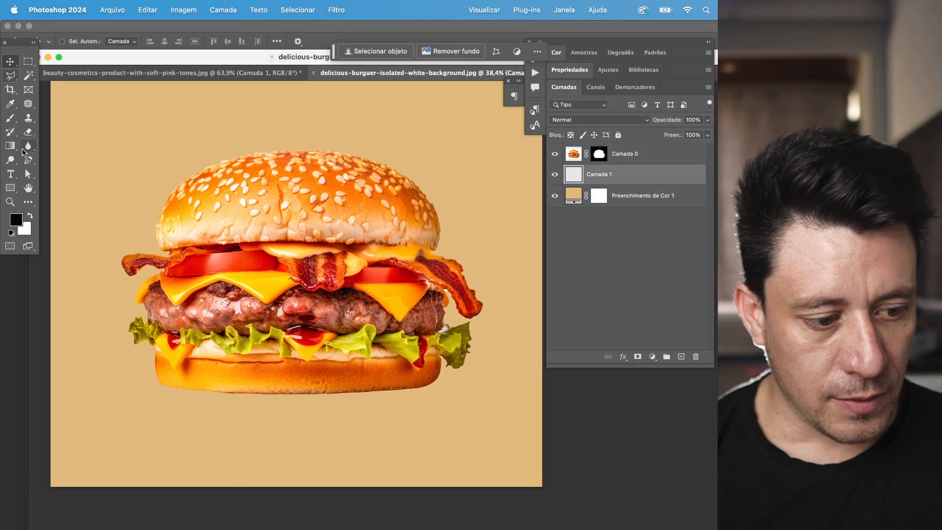
# - Paint a large soft round black dab on the empty layer and transform it into a wide, flat shadow
pyautogui.click(10, 120)
pyautogui.click(74, 41)
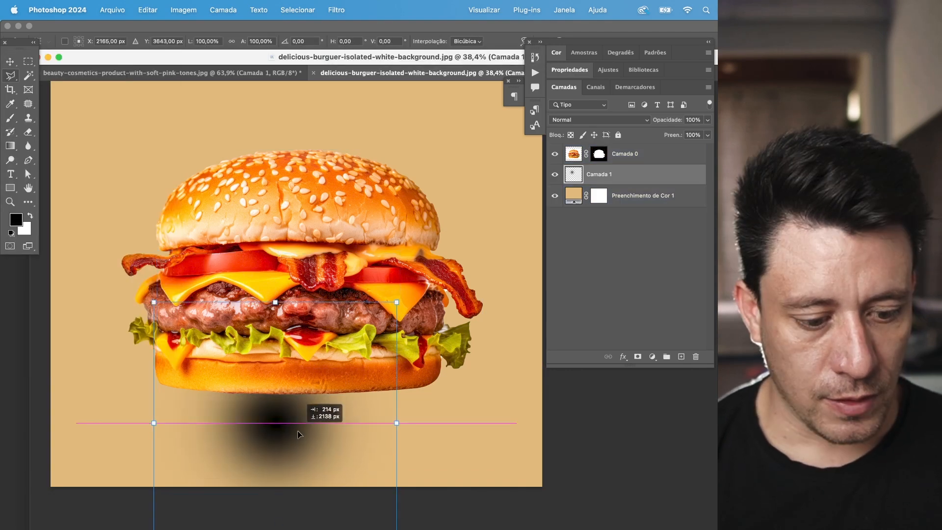
pyautogui.moveTo(294, 433); pyautogui.dragTo(293, 417)
pyautogui.moveTo(395, 285); pyautogui.dragTo(542, 384)
pyautogui.press('Return')
# - Position the shadow below the burger and raise the burger so it floats above it
pyautogui.press('v')
pyautogui.moveTo(280, 386); pyautogui.dragTo(305, 366)
pyautogui.moveTo(377, 387); pyautogui.dragTo(364, 402)
pyautogui.moveTo(390, 351); pyautogui.dragTo(387, 321)
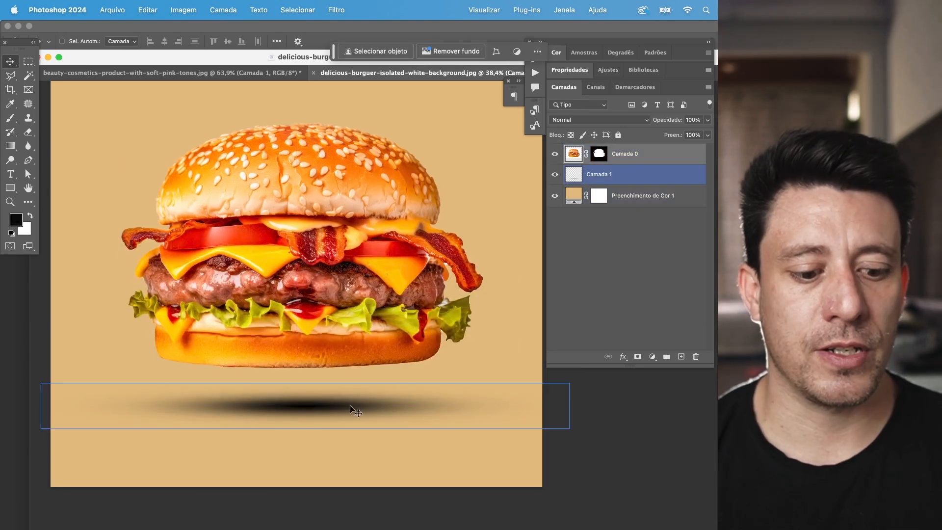
# - Stretch the shadow wider across the canvas with Free Transform
pyautogui.scroll(-4, 349, 405)
pyautogui.press('super+t')
pyautogui.moveTo(442, 406)
pyautogui.mouseDown()
pyautogui.moveTo(478, 401)
pyautogui.moveTo(458, 401)
pyautogui.mouseUp()
pyautogui.press('Return')
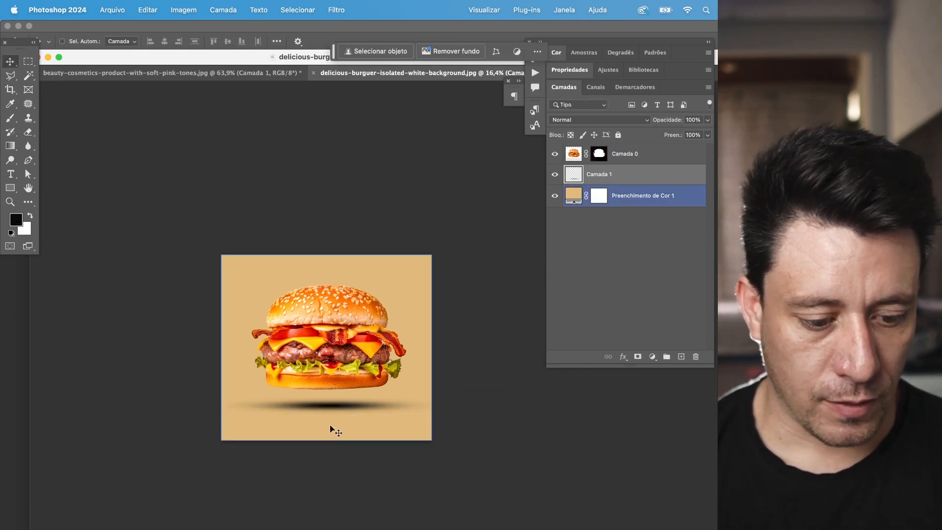
pyautogui.scroll(5, 332, 423)
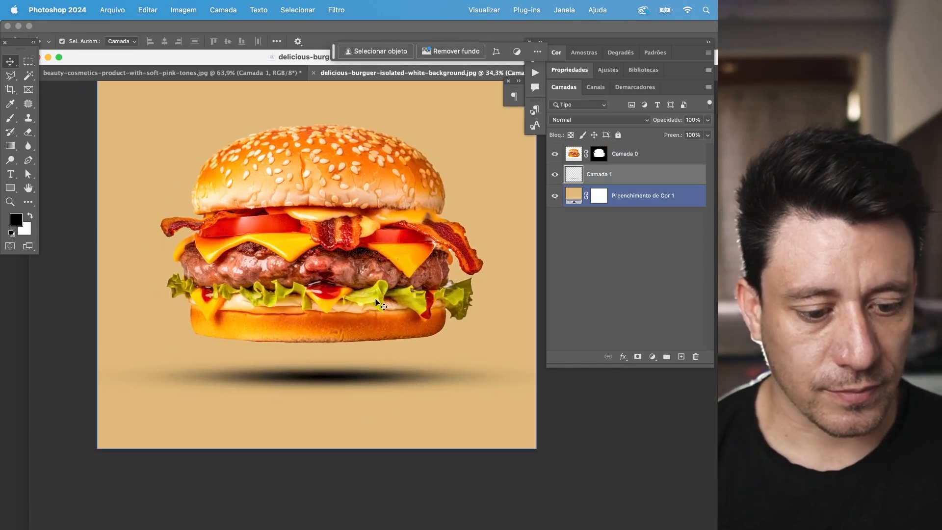
# - Rotate the burger counter-clockwise and reposition it so it hovers tilted over the shadow
pyautogui.click(378, 306)
pyautogui.press('super+t')
pyautogui.moveTo(522, 271); pyautogui.dragTo(521, 206)
pyautogui.moveTo(377, 208); pyautogui.dragTo(336, 221)
pyautogui.press('Return')
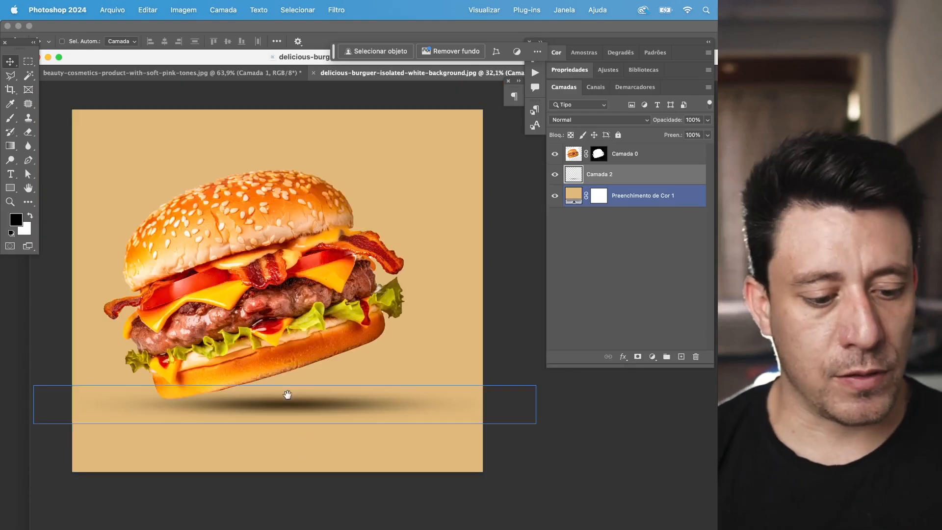
# - Set the shadow layer's blend mode to Multiplicação and inspect how its soft edges blend with the background
pyautogui.scroll(3, 288, 393)
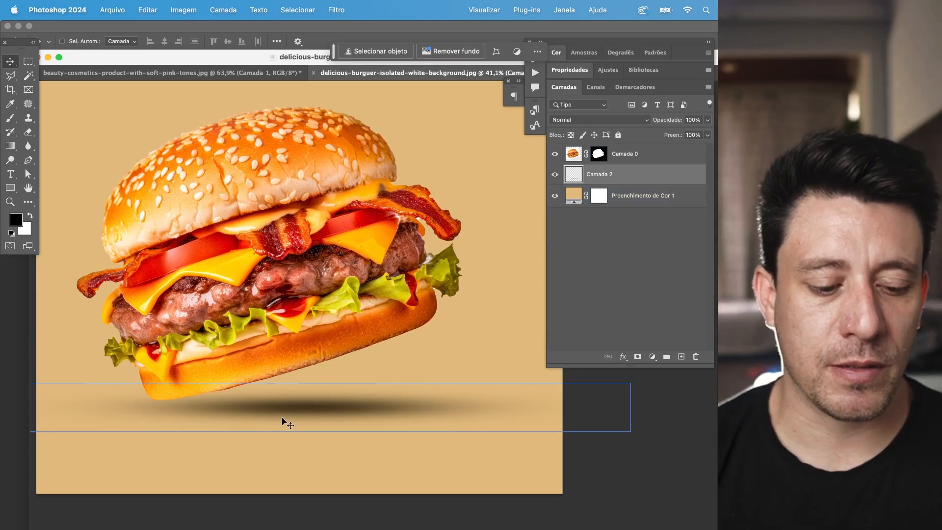
pyautogui.scroll(3, 385, 445)
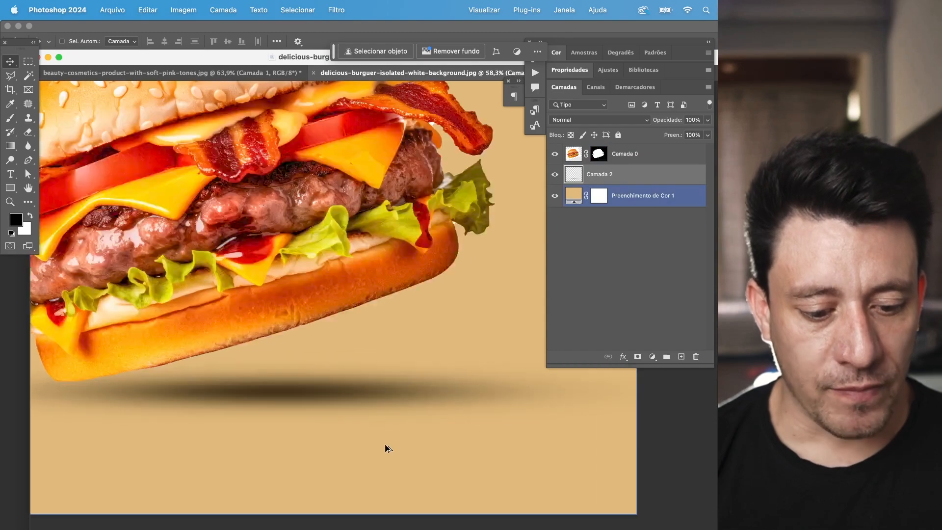
pyautogui.click(564, 120)
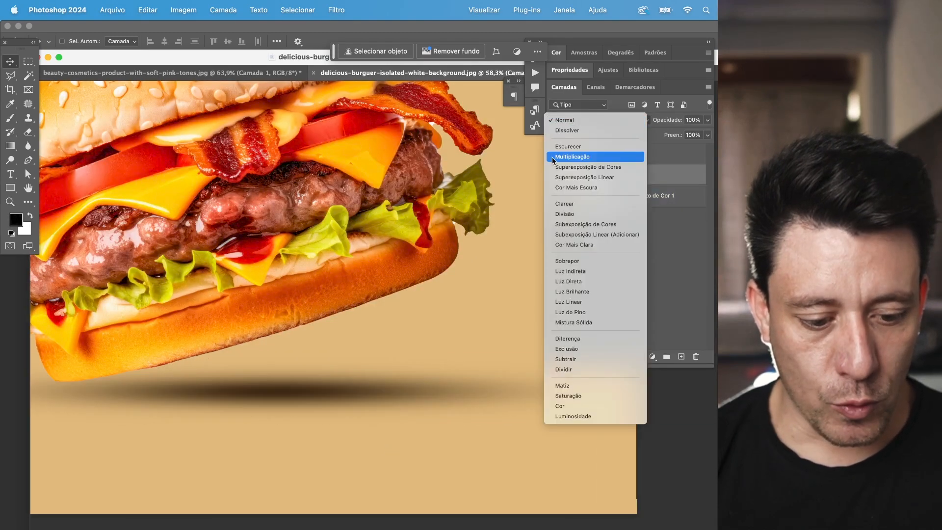
pyautogui.click(564, 156)
pyautogui.scroll(3, 496, 404)
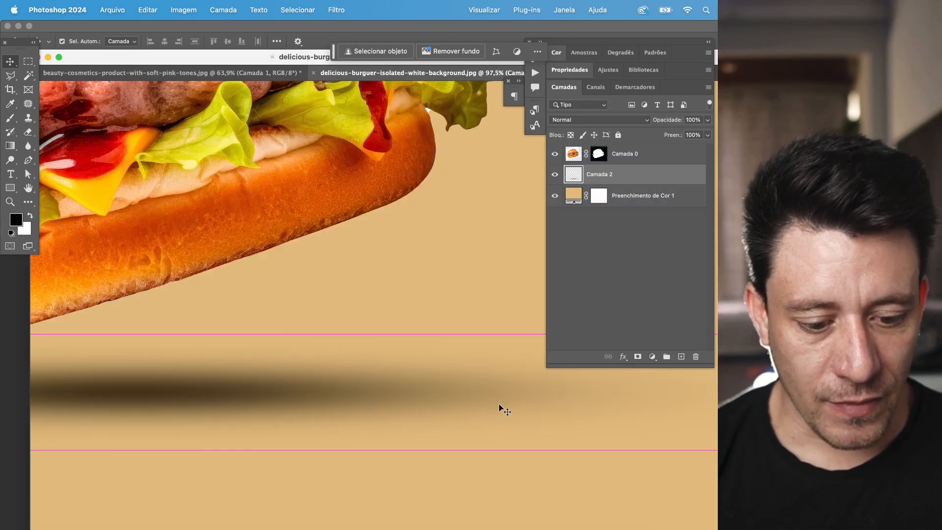
pyautogui.scroll(2, 421, 407)
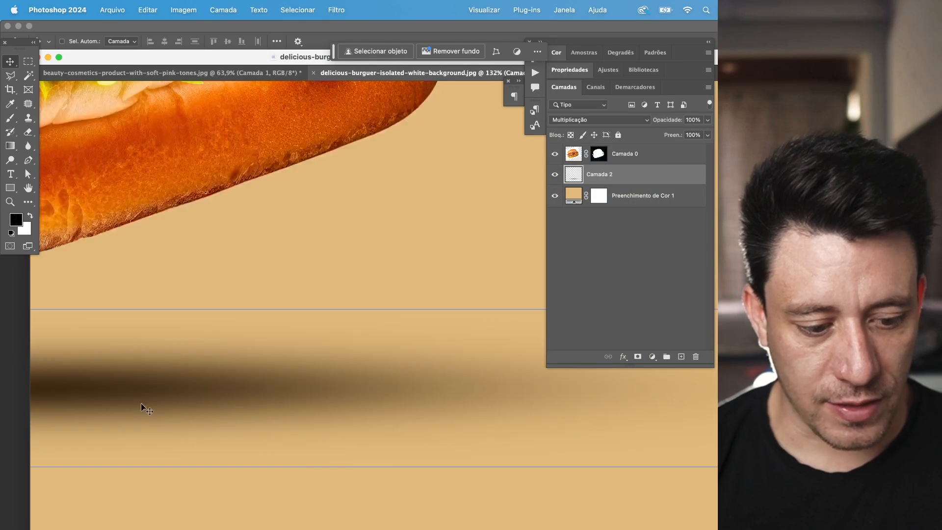
pyautogui.scroll(-2, 142, 407)
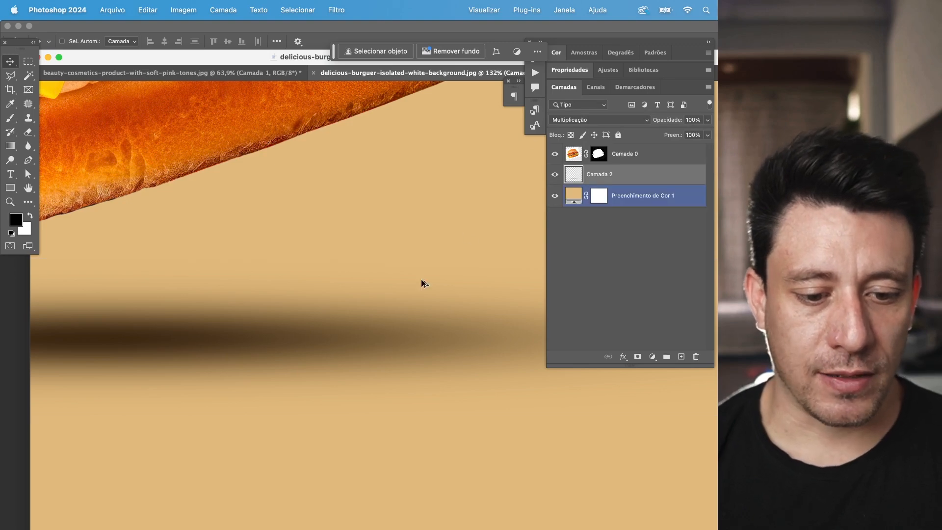
# - Lower the shadow layer's fill (Preen.) to 66% to soften it
pyautogui.scroll(-5, 422, 281)
pyautogui.scroll(-3, 422, 284)
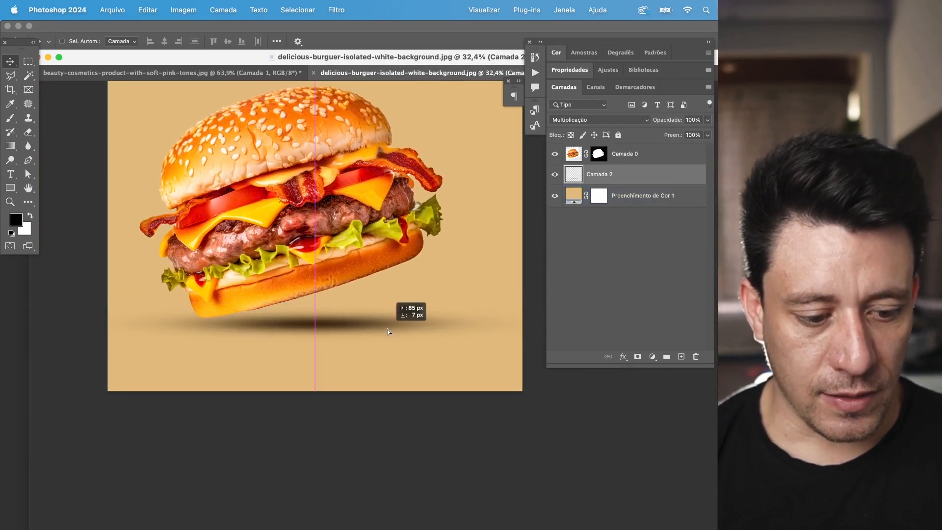
pyautogui.click(708, 135)
pyautogui.moveTo(708, 148); pyautogui.dragTo(690, 148)
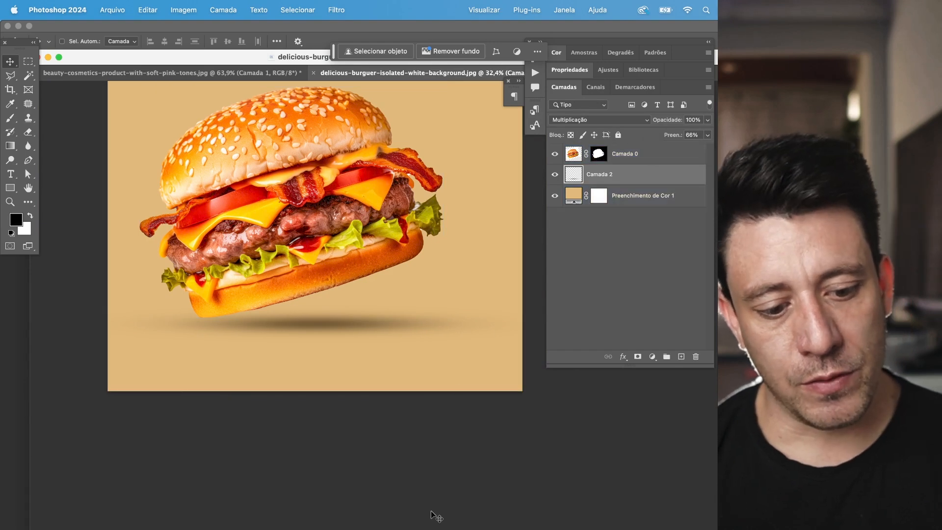
# - Hide the panels temporarily to examine the finished burger composition
pyautogui.moveTo(434, 415); pyautogui.dragTo(429, 461)
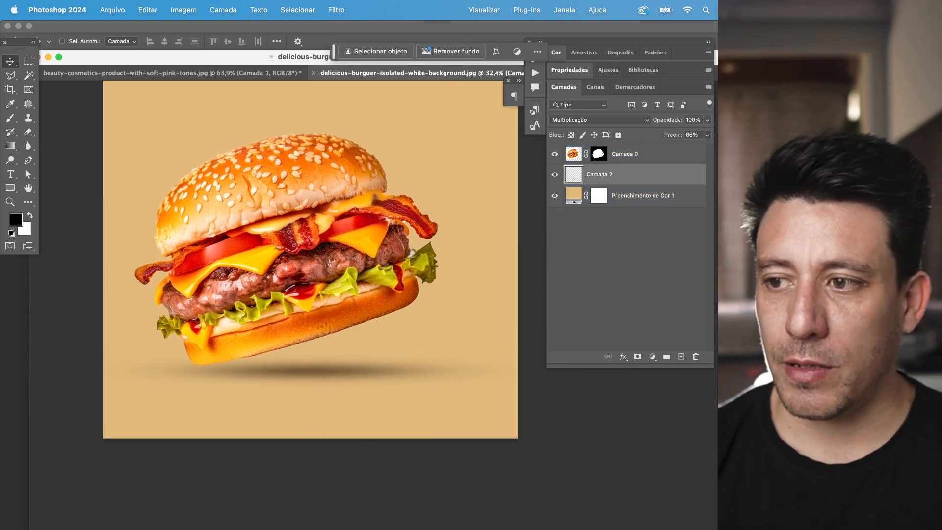
pyautogui.press('Tab')
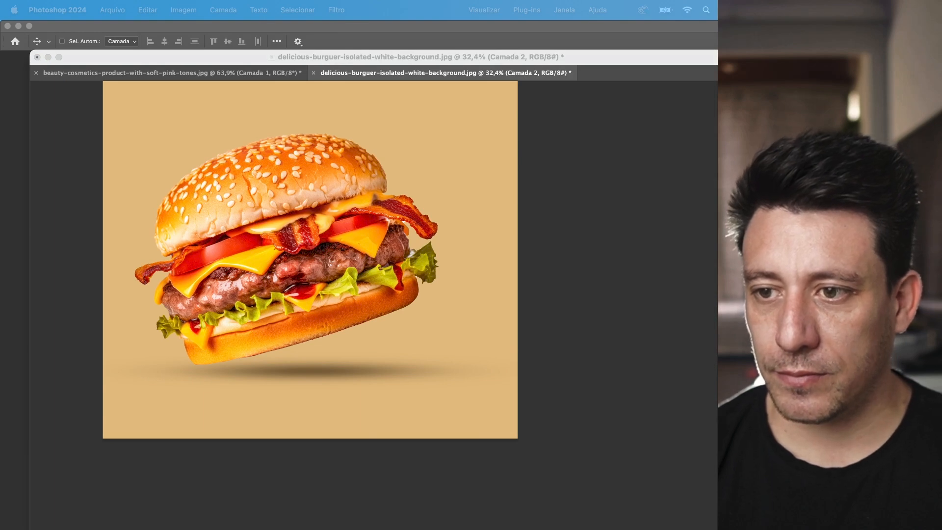
pyautogui.press('Tab')
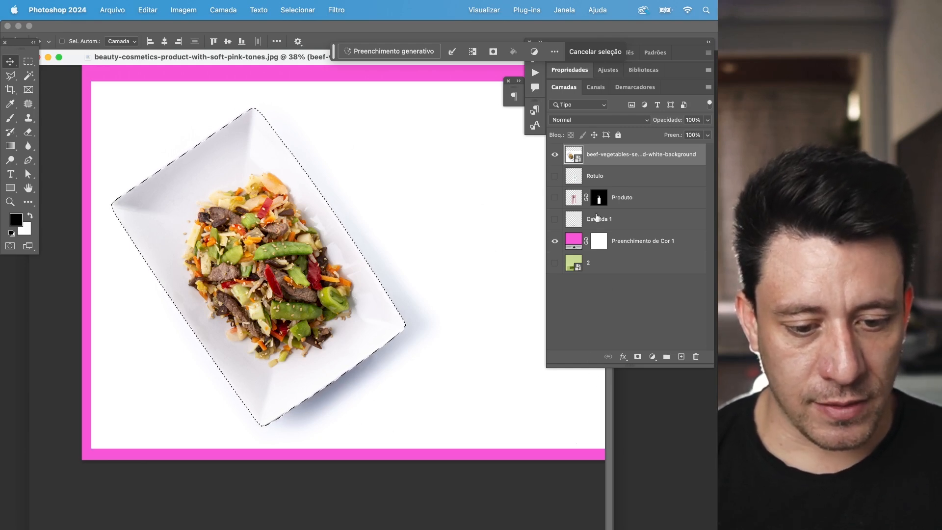
# - Select the dish as the subject (Assunto) and mask out its white background with a layer mask
pyautogui.click(295, 10)
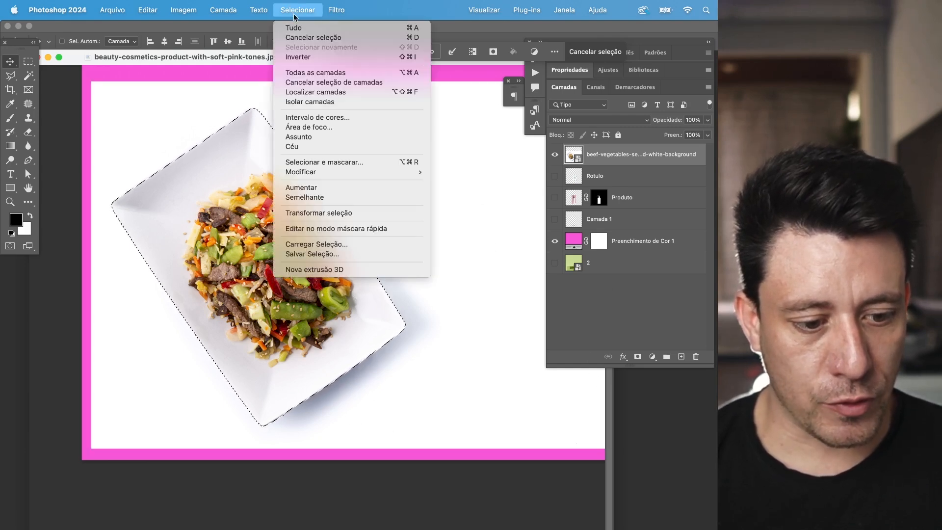
pyautogui.click(318, 138)
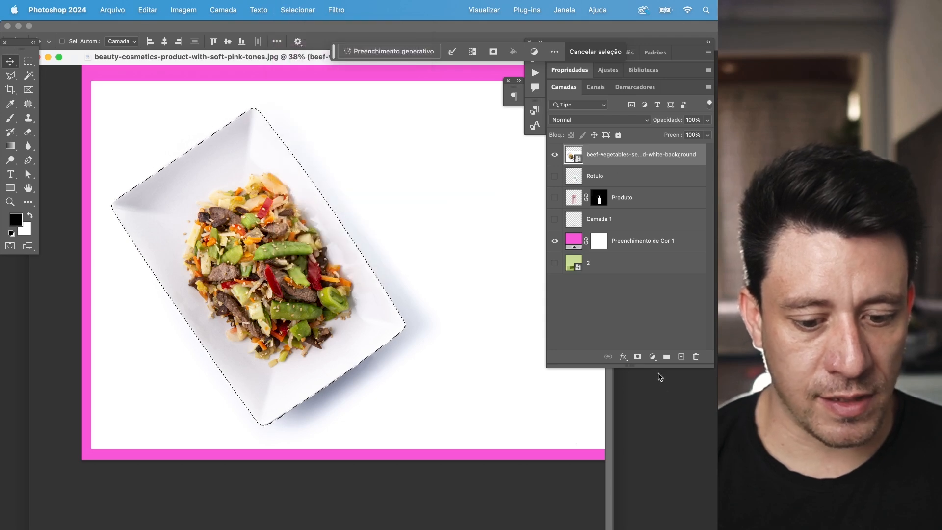
pyautogui.click(637, 356)
pyautogui.scroll(1, 245, 365)
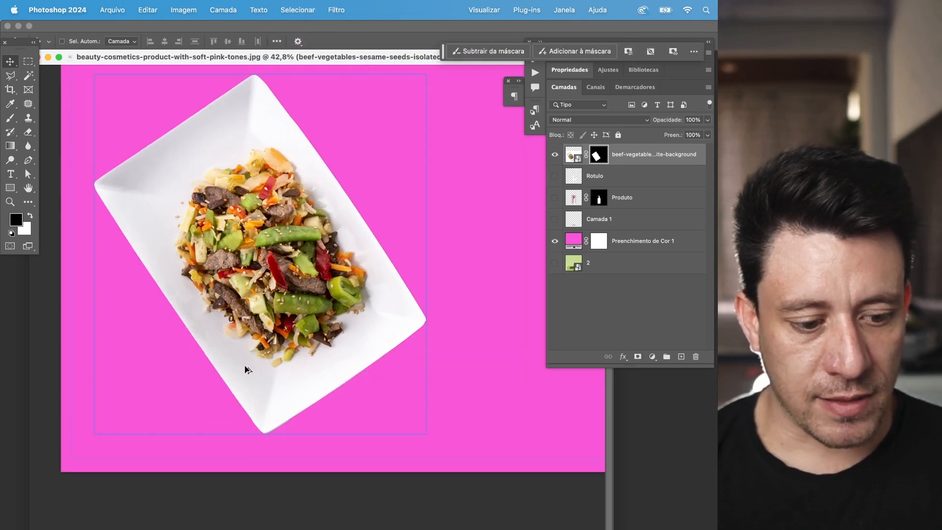
# - Recolour the Preenchimento de Cor 1 background from pink to the orange d18b53
pyautogui.doubleClick(574, 244)
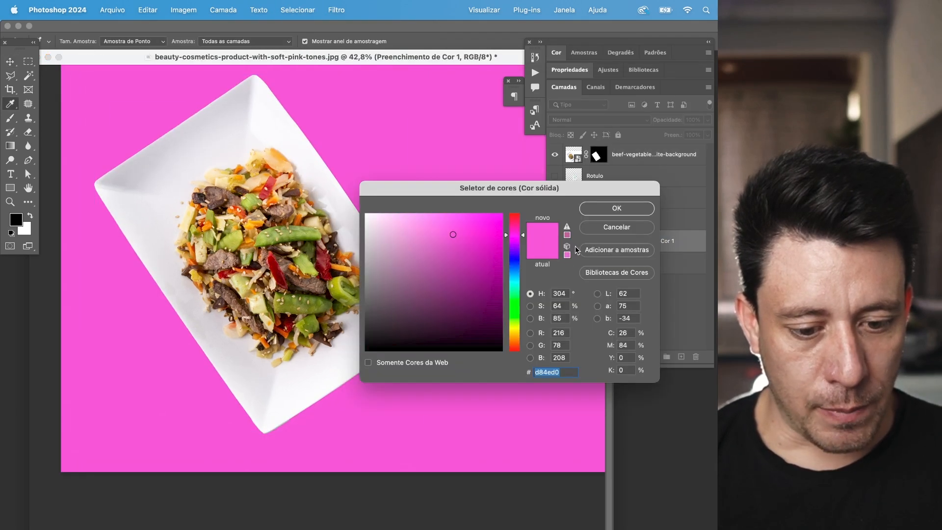
pyautogui.click(514, 333)
pyautogui.click(454, 244)
pyautogui.click(454, 221)
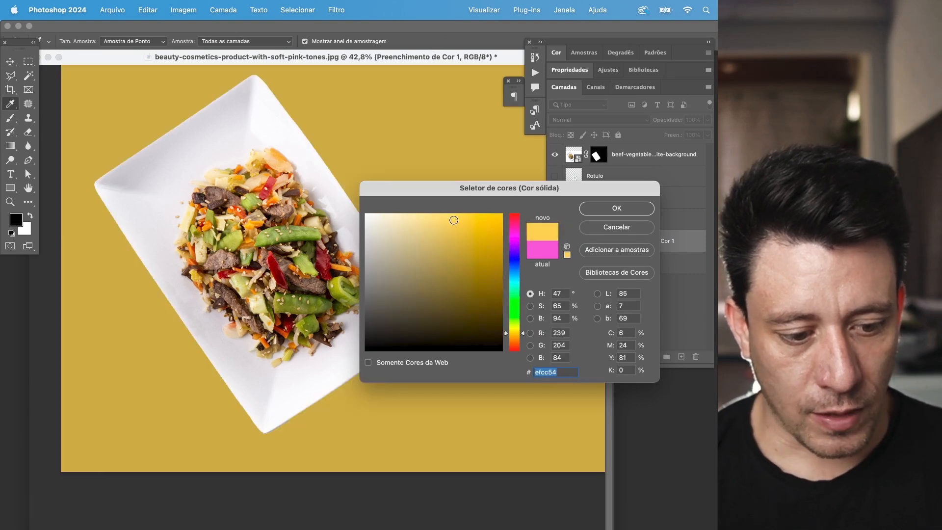
pyautogui.click(518, 336)
pyautogui.moveTo(519, 337); pyautogui.dragTo(518, 340)
pyautogui.moveTo(459, 290)
pyautogui.mouseDown()
pyautogui.moveTo(445, 263)
pyautogui.moveTo(448, 234)
pyautogui.mouseUp()
pyautogui.press('Return')
pyautogui.moveTo(454, 287); pyautogui.dragTo(404, 332)
# - Sample several food colours for the Preenchimento de Cor 1 background and apply the light peach tone from the food's upper edge
pyautogui.doubleClick(579, 241)
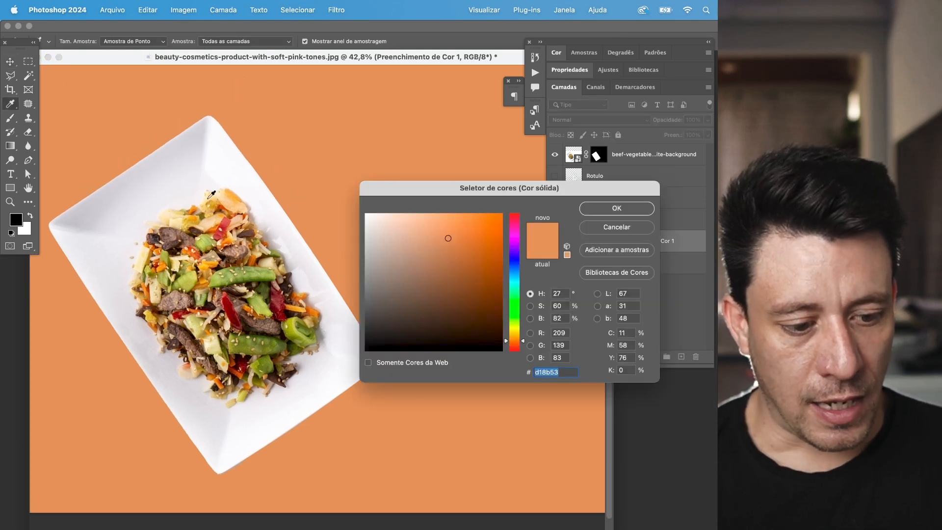
pyautogui.click(230, 199)
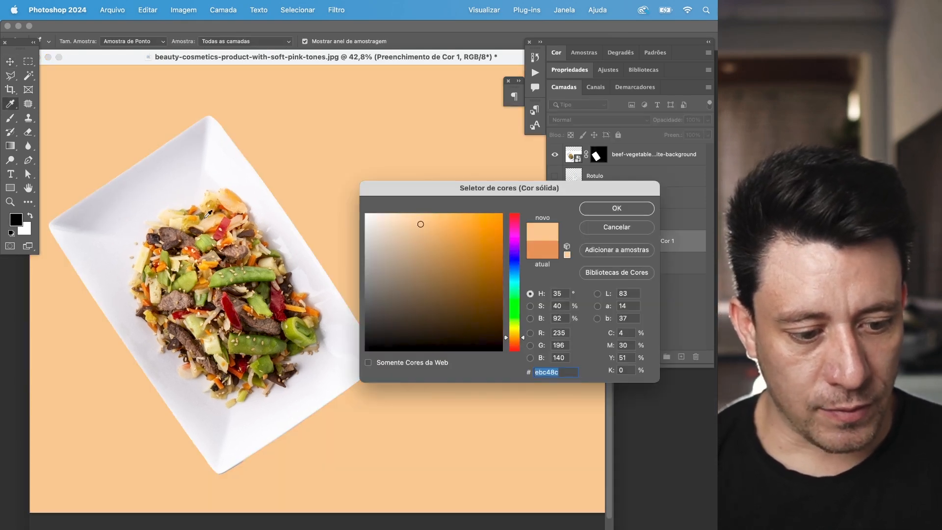
pyautogui.click(212, 219)
pyautogui.moveTo(231, 207); pyautogui.dragTo(247, 243)
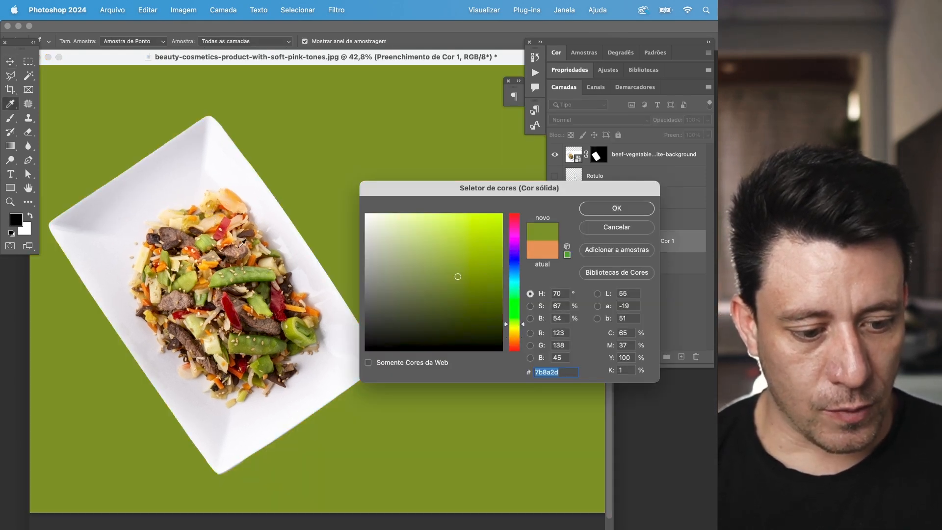
pyautogui.click(198, 274)
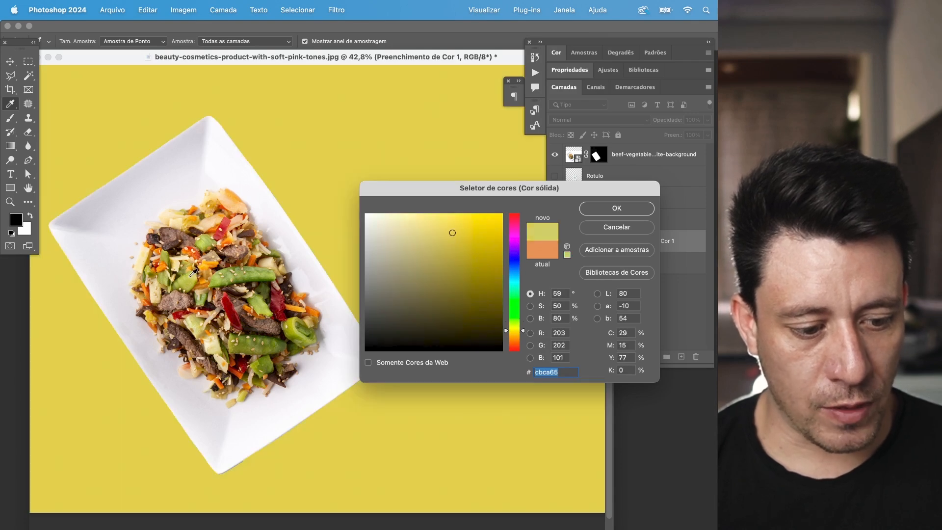
pyautogui.click(142, 254)
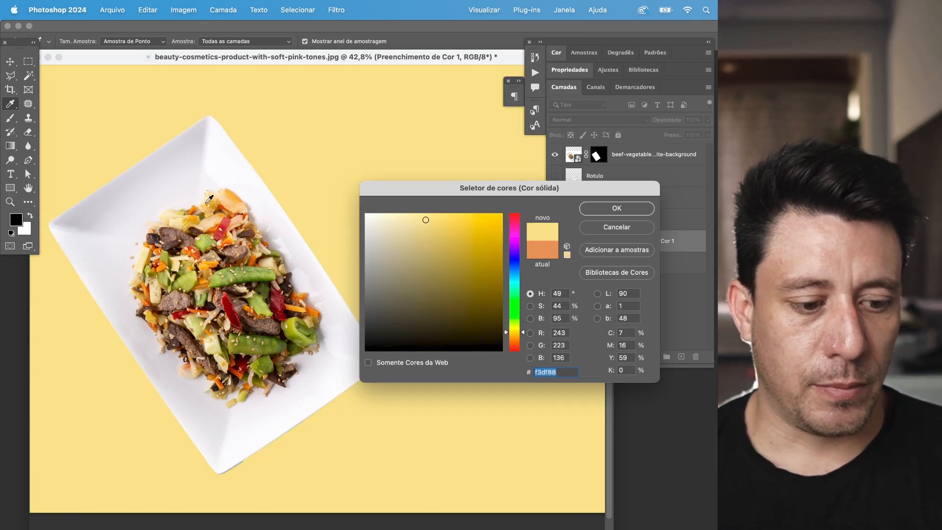
pyautogui.click(229, 195)
pyautogui.press('Return')
pyautogui.press('v')
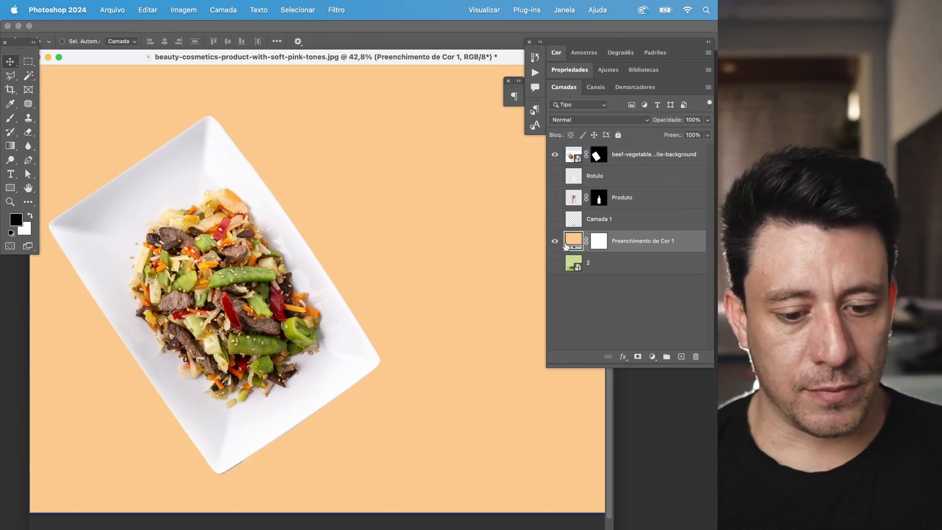
# - Create an empty layer directly beneath the dish layer, try a large brush stroke on it and undo the stroke
pyautogui.keyDown('super'); pyautogui.click(252, 275); pyautogui.keyUp('super')
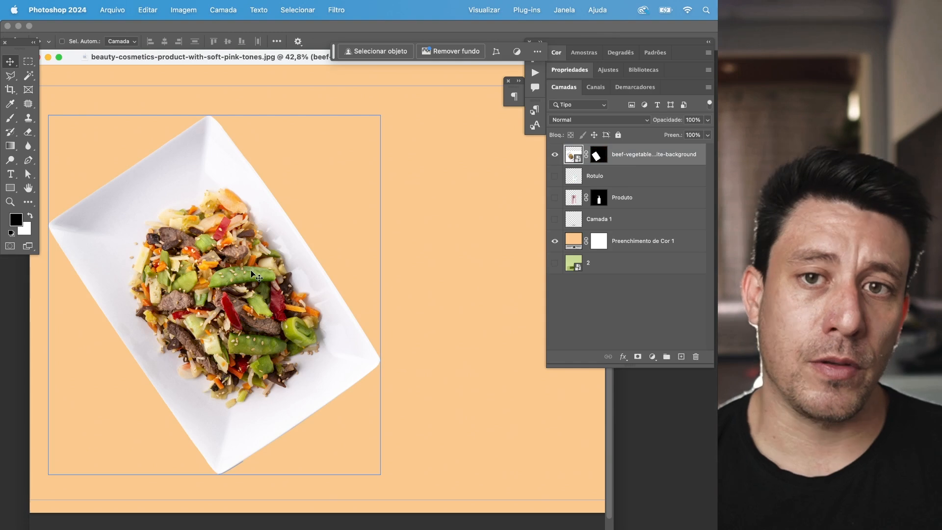
pyautogui.click(610, 182)
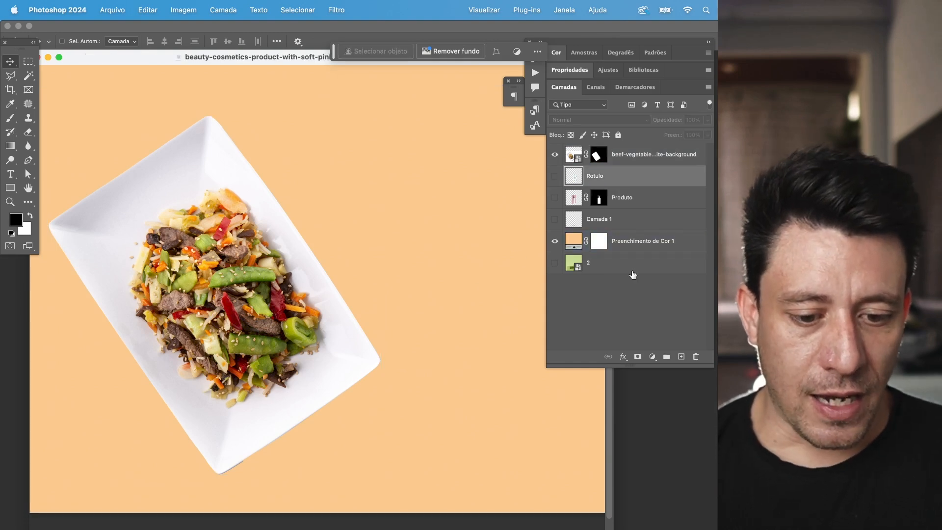
pyautogui.click(682, 356)
pyautogui.press('b')
pyautogui.moveTo(242, 185)
pyautogui.mouseDown()
pyautogui.moveTo(314, 326)
pyautogui.moveTo(305, 368)
pyautogui.moveTo(253, 414)
pyautogui.moveTo(344, 343)
pyautogui.moveTo(242, 377)
pyautogui.mouseUp()
pyautogui.press('super+z')
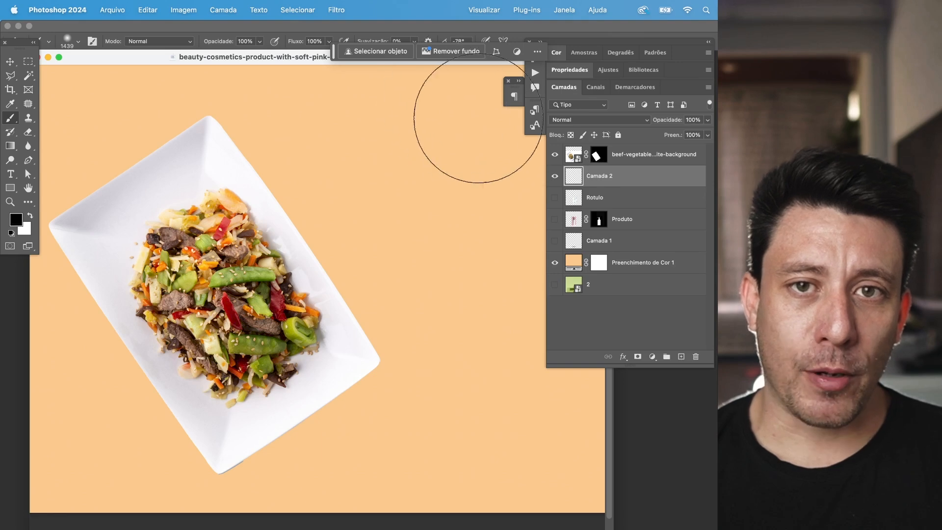
# - Duplicate the masked dish layer, hide the copy and delete the layer mask of the original
pyautogui.click(619, 161)
pyautogui.press('super+j')
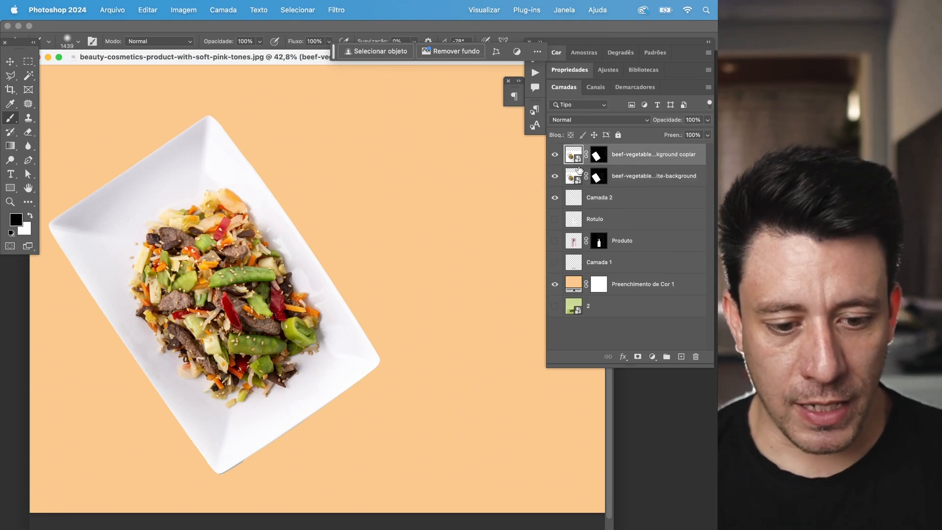
pyautogui.click(555, 156)
pyautogui.rightClick(597, 177)
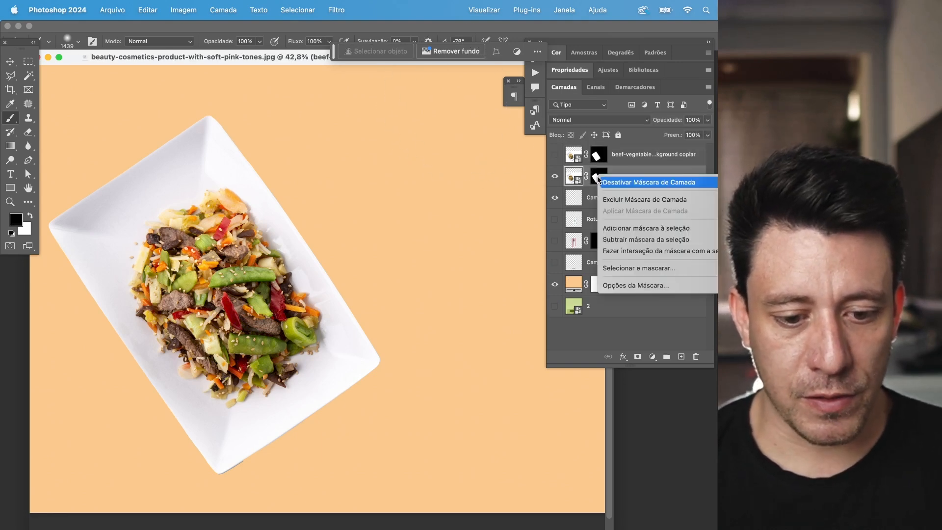
pyautogui.click(611, 198)
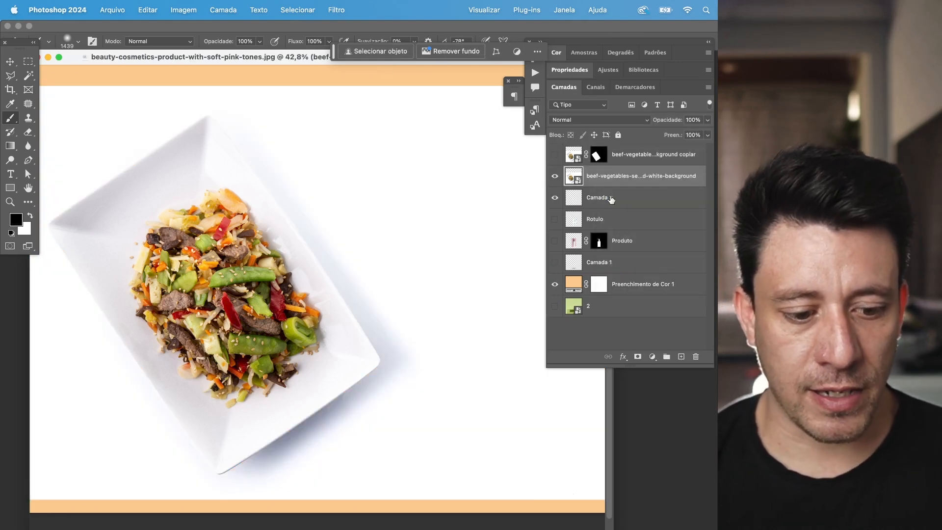
# - Set the unmasked dish layer's blend mode to Multiplicação and compare it with Normal
pyautogui.click(560, 121)
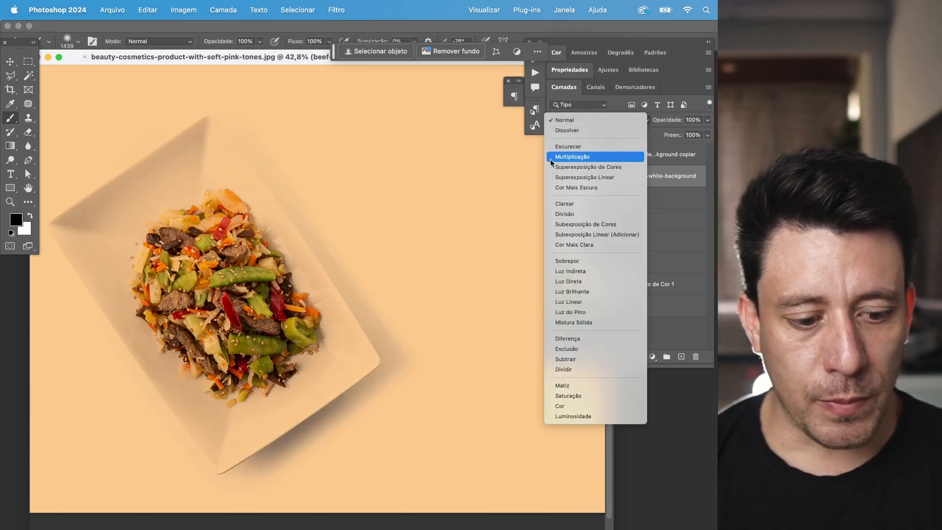
pyautogui.click(550, 157)
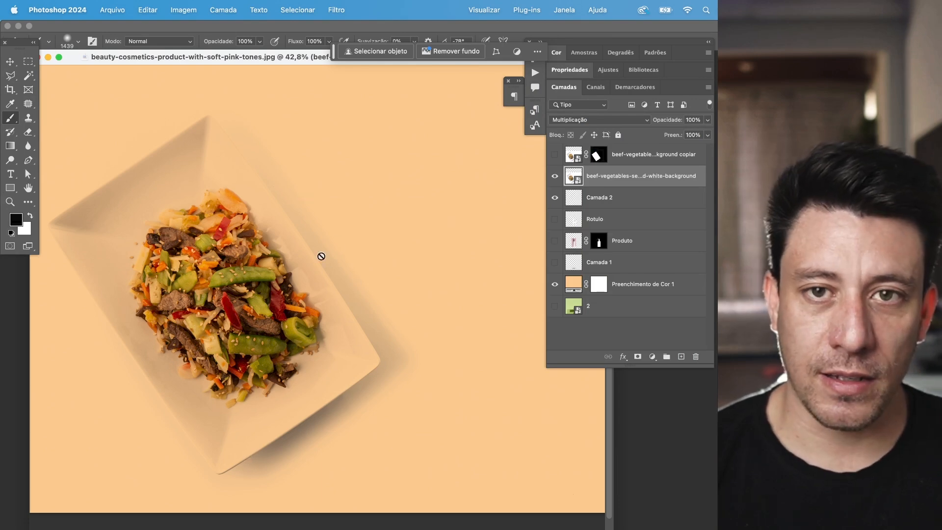
pyautogui.click(581, 121)
pyautogui.click(572, 78)
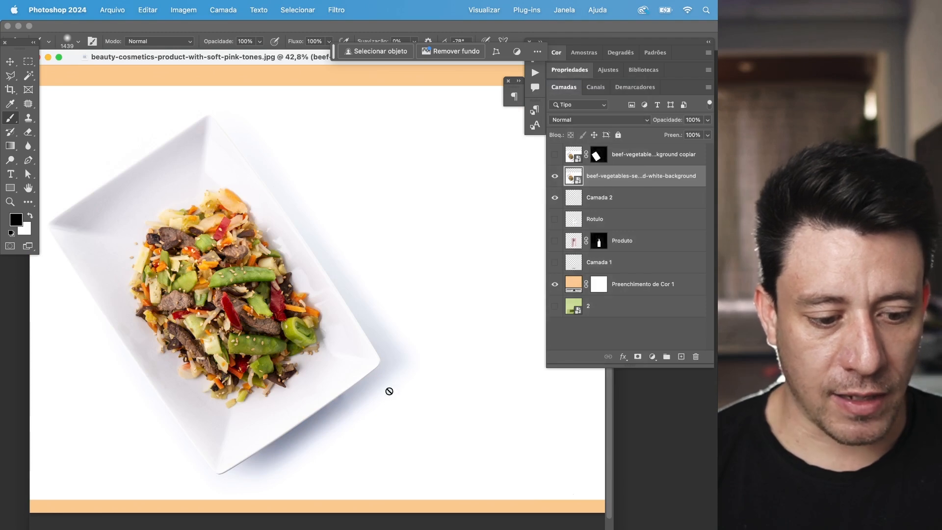
pyautogui.press('super+z')
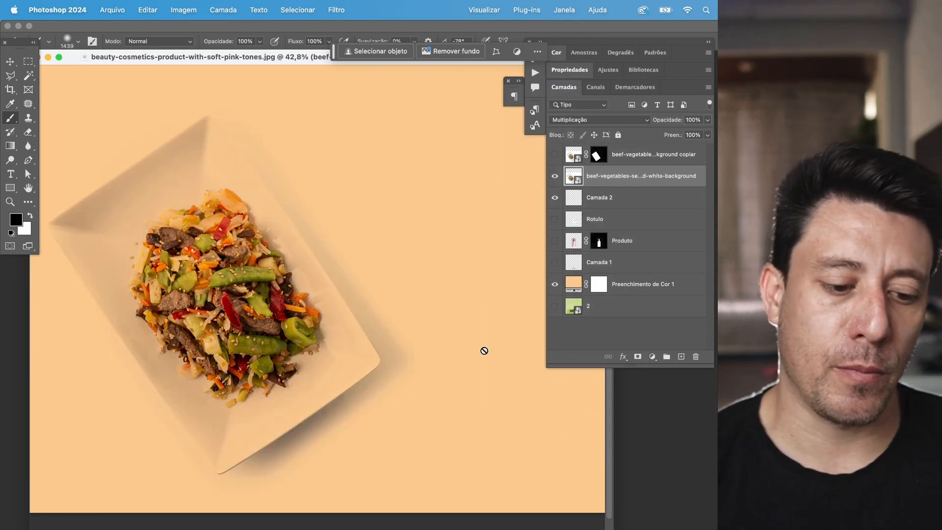
# - Add a Curvas adjustment above the unmasked dish layer, shape an S-curve for more contrast and clip it to that layer
pyautogui.click(652, 361)
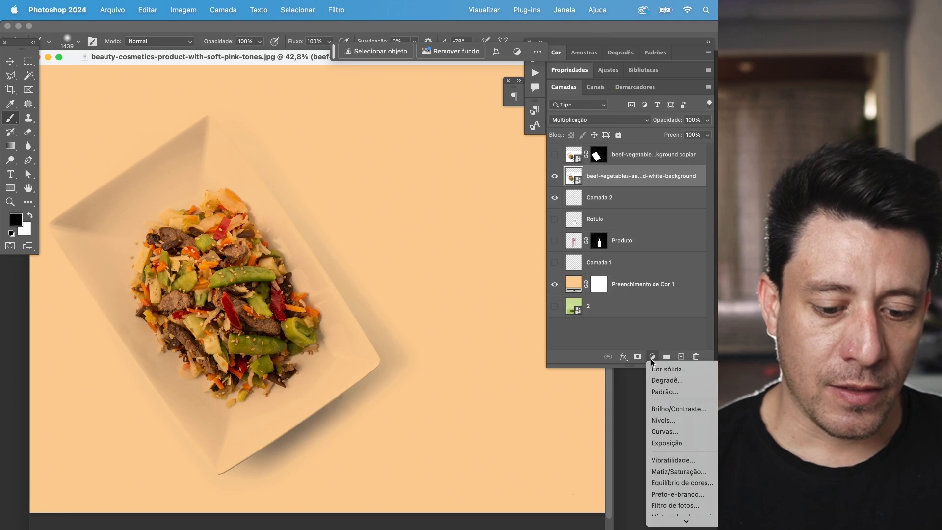
pyautogui.click(680, 431)
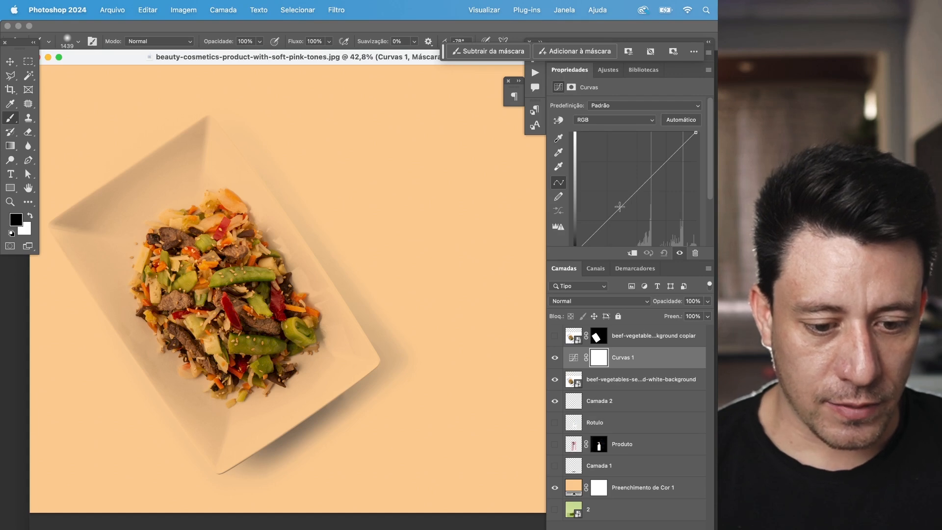
pyautogui.moveTo(613, 211); pyautogui.dragTo(617, 229)
pyautogui.moveTo(660, 174); pyautogui.dragTo(664, 169)
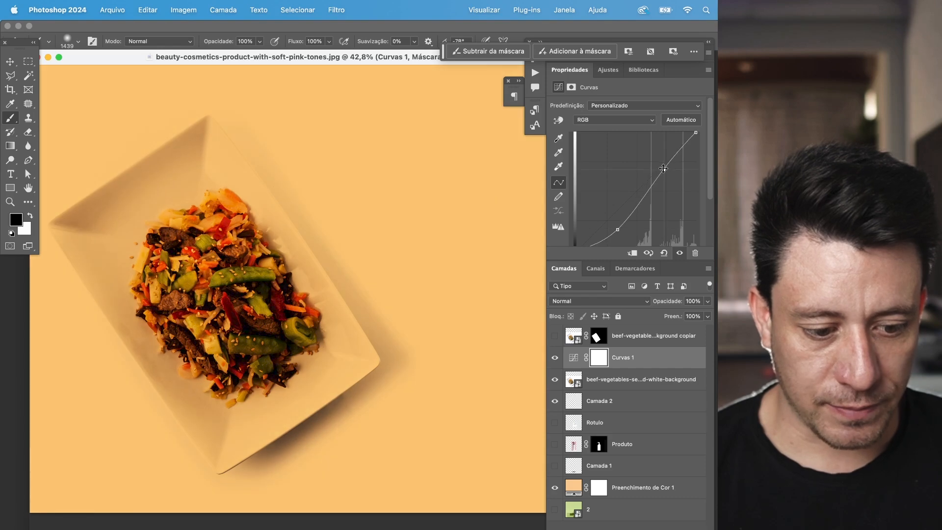
pyautogui.click(633, 254)
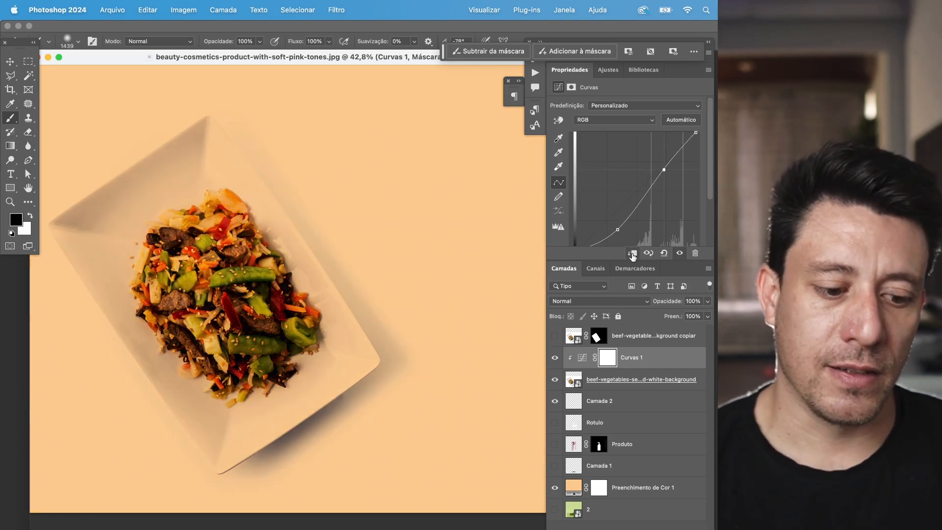
# - Compare the image with and without the Curvas effect and its clipping, and lower the curve to deepen the shadow
pyautogui.click(559, 360)
pyautogui.click(560, 359)
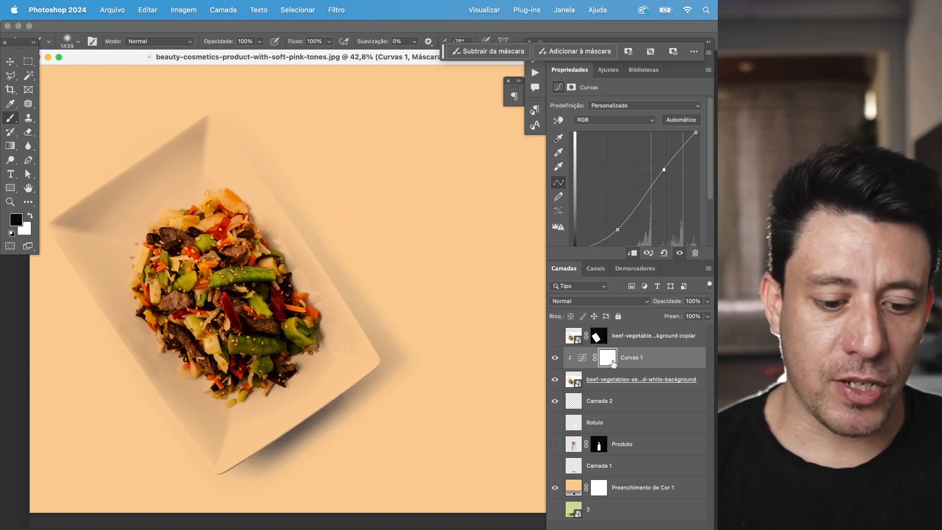
pyautogui.click(632, 255)
pyautogui.click(632, 254)
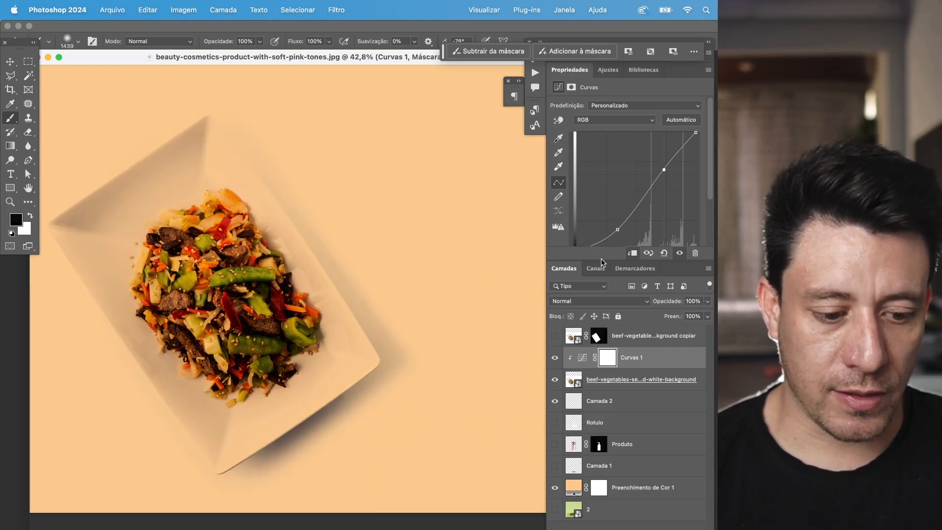
pyautogui.moveTo(617, 229); pyautogui.dragTo(621, 233)
pyautogui.moveTo(664, 169); pyautogui.dragTo(670, 173)
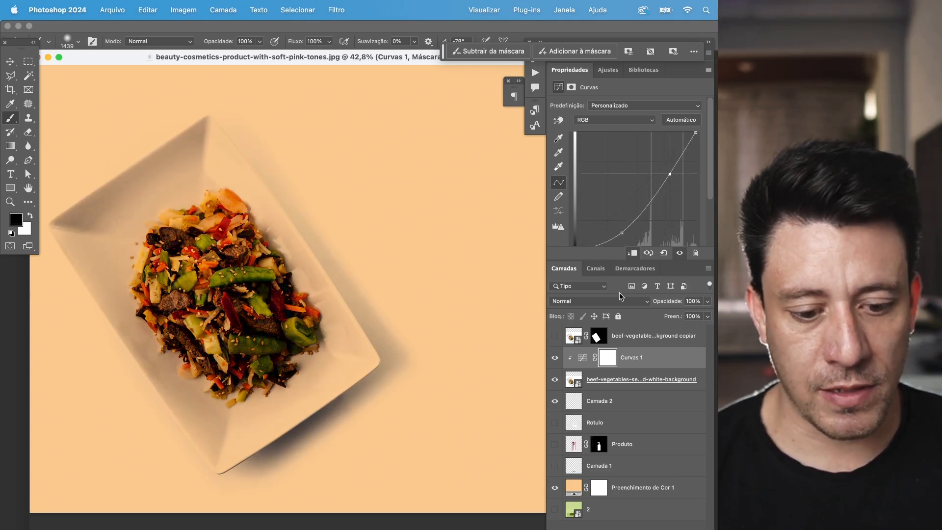
# - Show the masked dish copy above the shadow and toggle the Curvas 1 and Multiplicação layers to compare the shadow
pyautogui.click(595, 380)
pyautogui.click(555, 335)
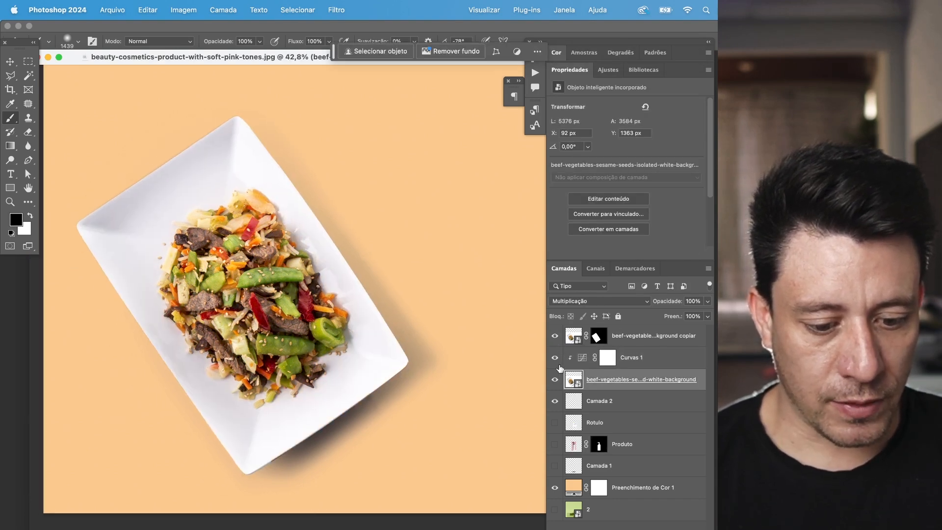
pyautogui.click(555, 357)
pyautogui.click(554, 379)
pyautogui.click(558, 382)
pyautogui.click(557, 382)
pyautogui.click(557, 382)
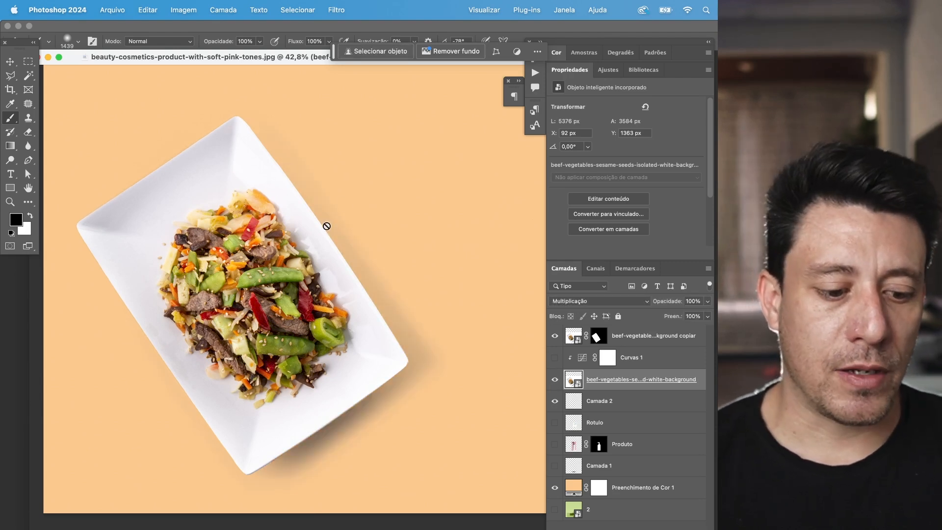
pyautogui.click(555, 358)
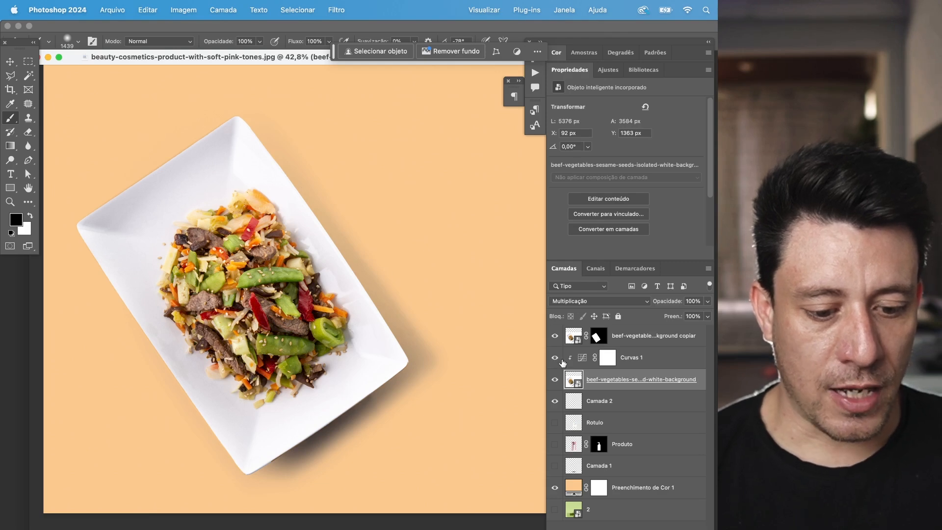
# - Compare the shadow with Curvas 1 on and off, and reduce that adjustment's fill (Preen.) to 46%
pyautogui.click(628, 361)
pyautogui.click(554, 358)
pyautogui.click(555, 358)
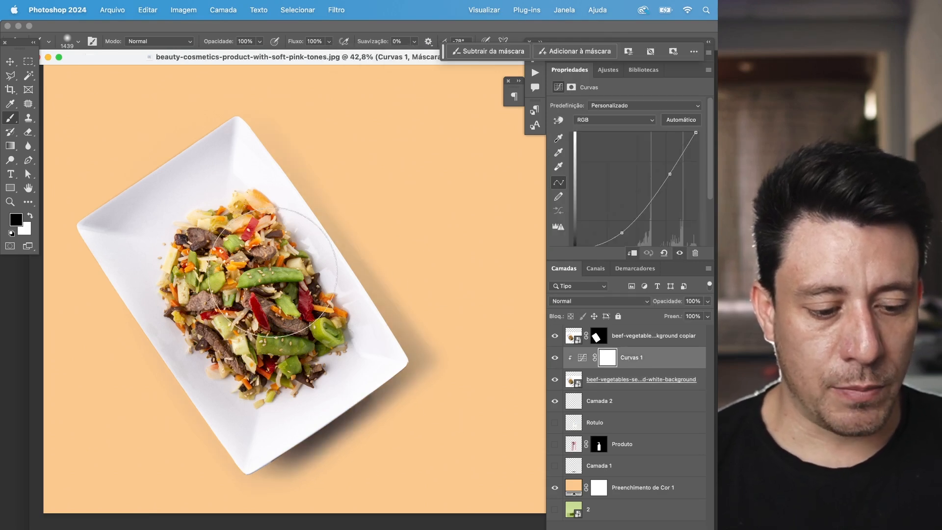
pyautogui.click(707, 316)
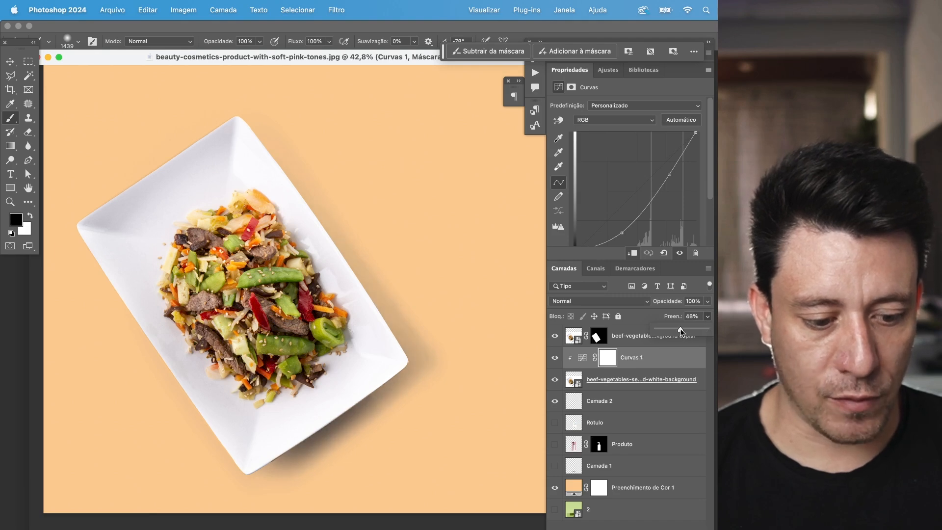
pyautogui.moveTo(681, 329); pyautogui.dragTo(680, 330)
pyautogui.click(582, 357)
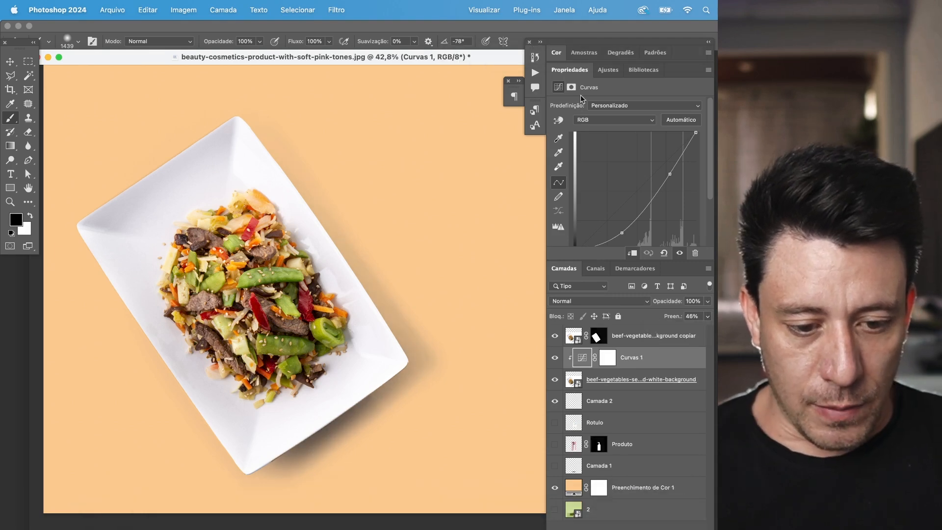
# - Add a Matiz/Saturação adjustment above Curvas 1 and clip it to the Multiplicação dish layer
pyautogui.doubleClick(582, 69)
pyautogui.click(652, 357)
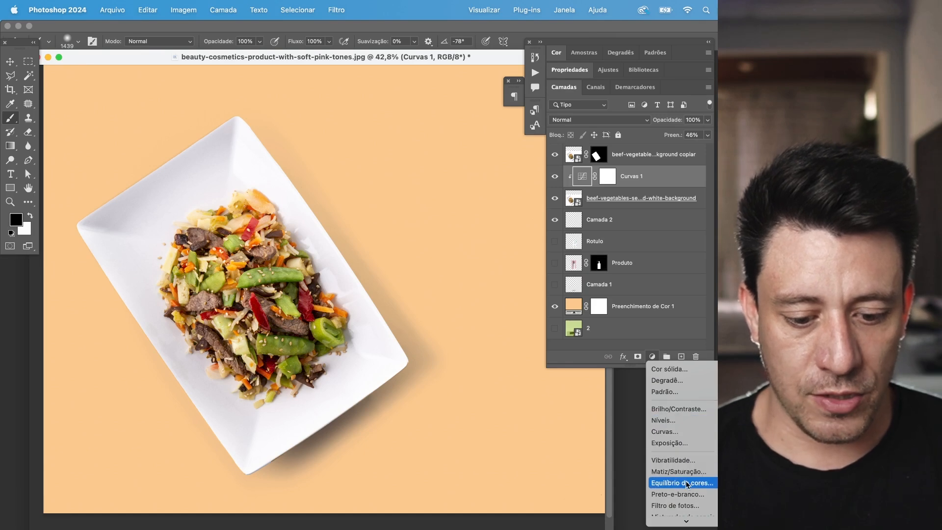
pyautogui.scroll(-5, 688, 484)
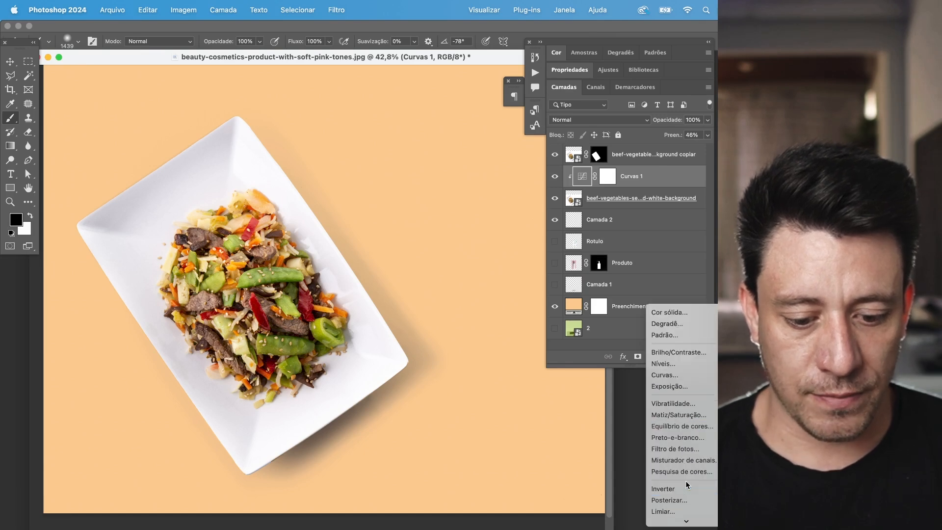
pyautogui.click(668, 417)
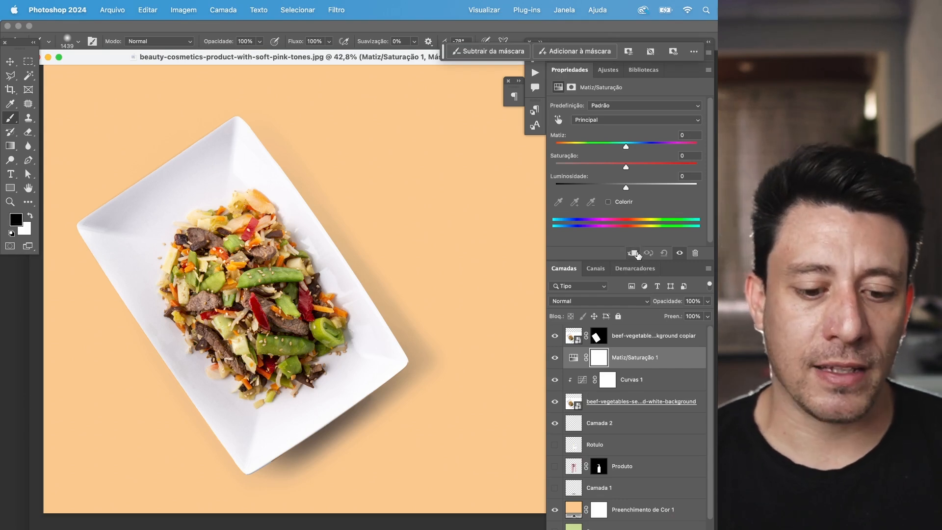
pyautogui.click(633, 252)
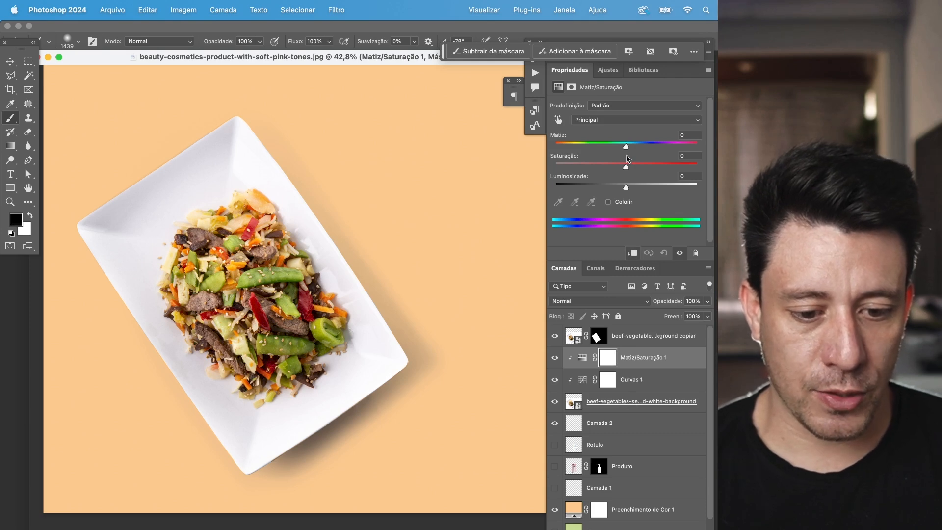
# - Enable Colorir in Matiz/Saturação 1, shift the shadow to a warm orange tint and lower its Luminosidade
pyautogui.click(623, 202)
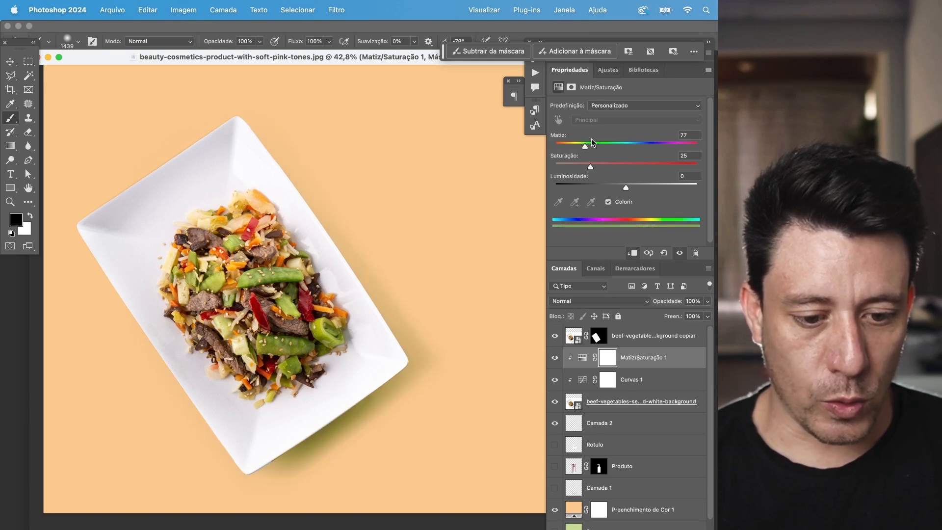
pyautogui.moveTo(596, 166); pyautogui.dragTo(565, 145)
pyautogui.moveTo(625, 187); pyautogui.dragTo(613, 187)
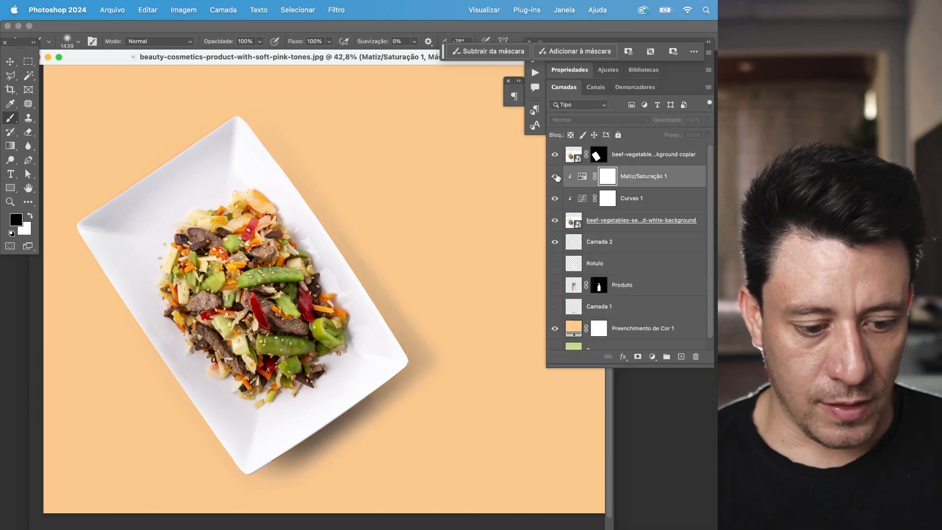
# - Compare the shadow with Matiz/Saturação 1 on and off, and reduce that adjustment's fill (Preen.) to 46%
pyautogui.click(555, 176)
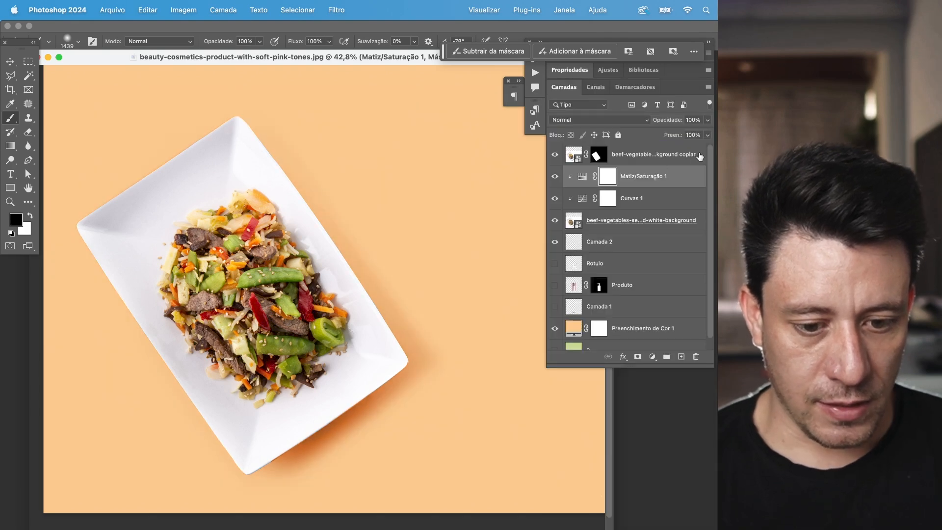
pyautogui.click(707, 135)
pyautogui.moveTo(708, 146); pyautogui.dragTo(686, 148)
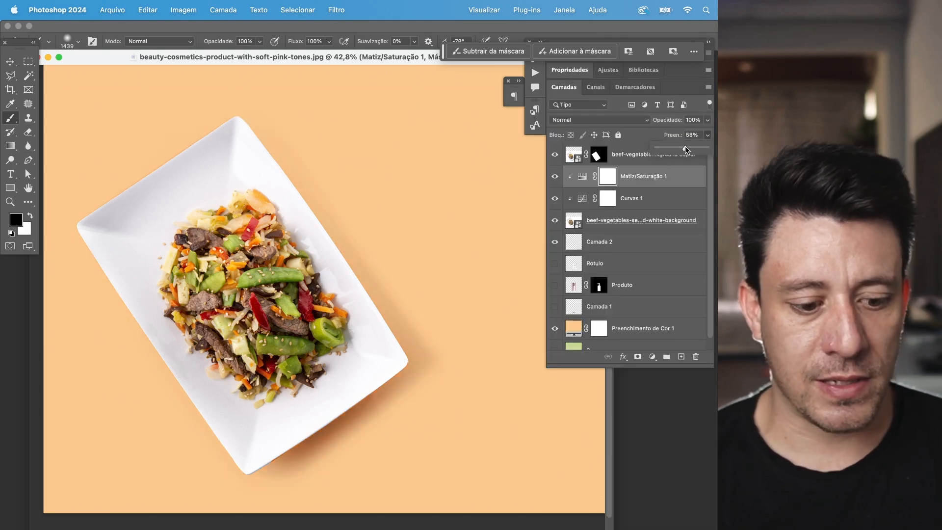
pyautogui.click(555, 180)
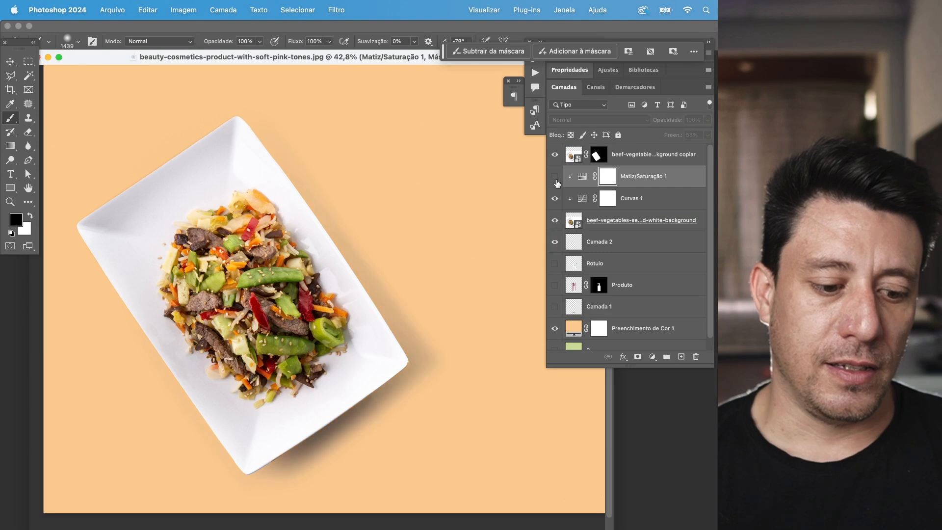
pyautogui.click(556, 178)
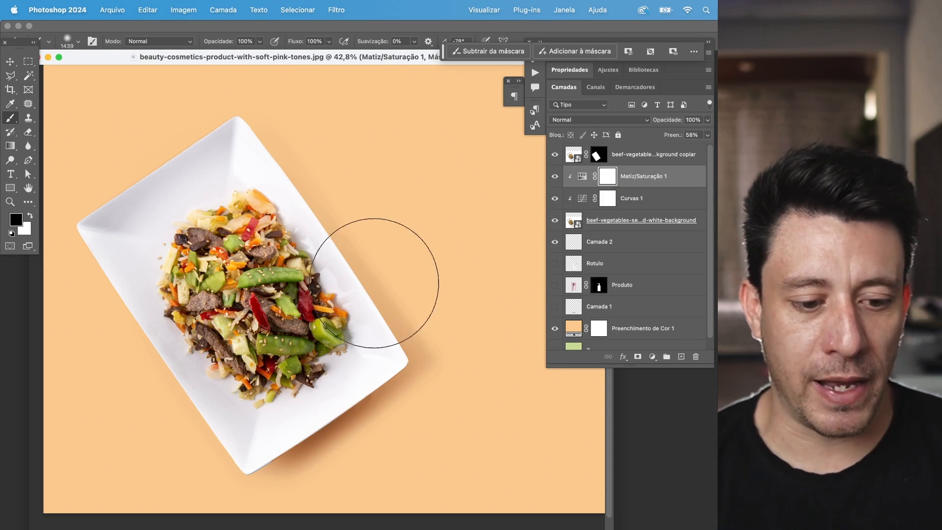
pyautogui.scroll(-2, 368, 358)
pyautogui.scroll(2, 387, 373)
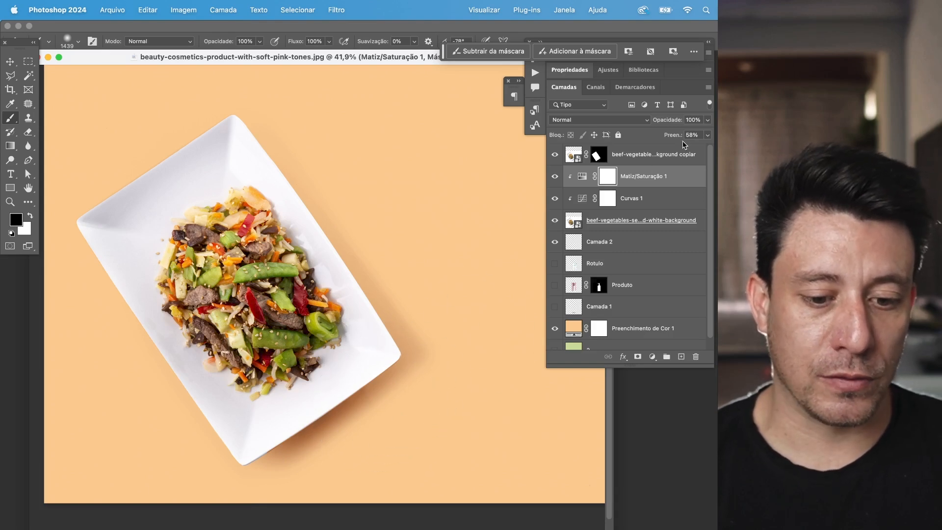
pyautogui.click(707, 136)
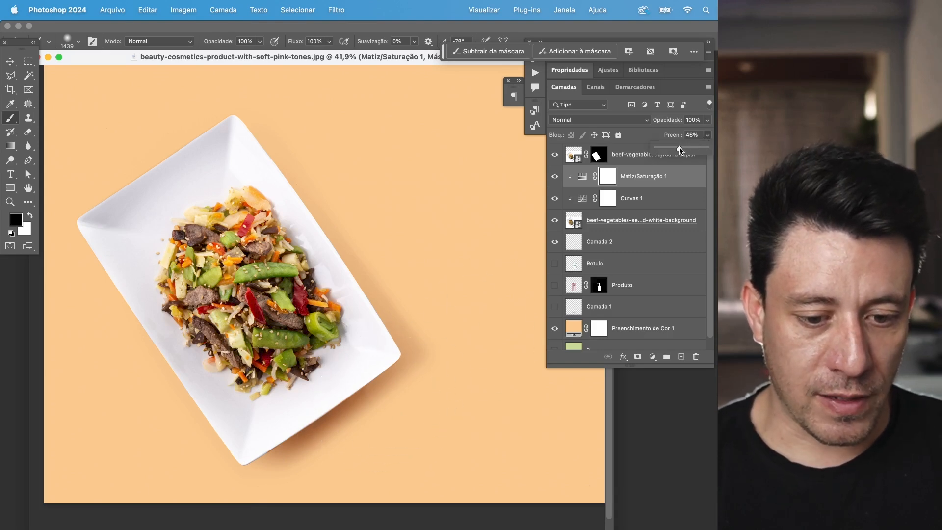
# - Toggle the Multiplicação dish layer to check its shadow, and lower that layer's fill (Preen.) to 77%
pyautogui.click(657, 220)
pyautogui.click(554, 220)
pyautogui.click(555, 220)
pyautogui.click(707, 135)
pyautogui.moveTo(708, 147); pyautogui.dragTo(691, 149)
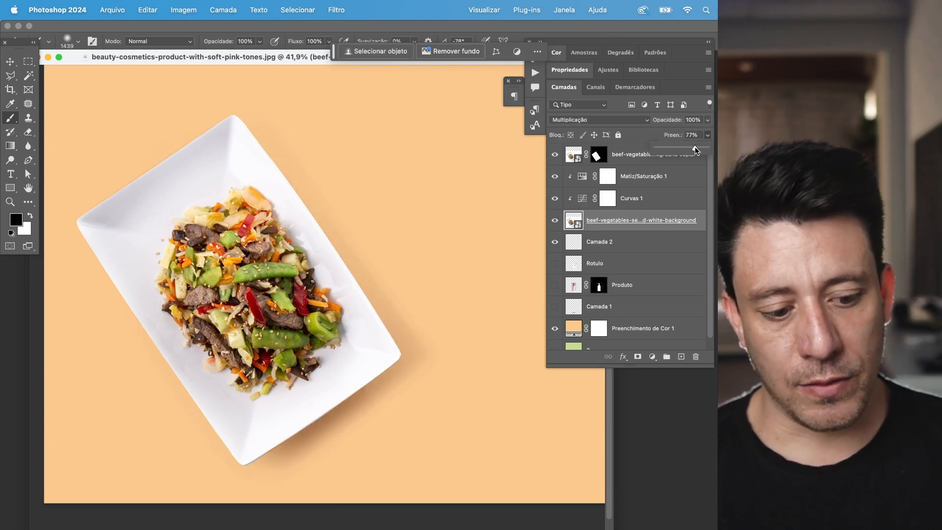
pyautogui.scroll(-2, 344, 256)
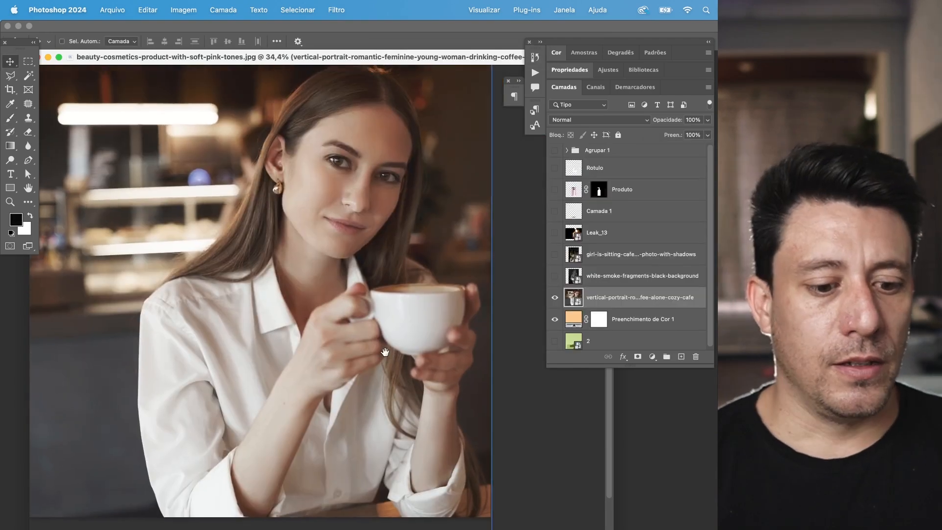
# - Preview the Divisão blend mode on the coffee portrait layer over the orange background without applying it
pyautogui.moveTo(386, 357); pyautogui.dragTo(402, 354)
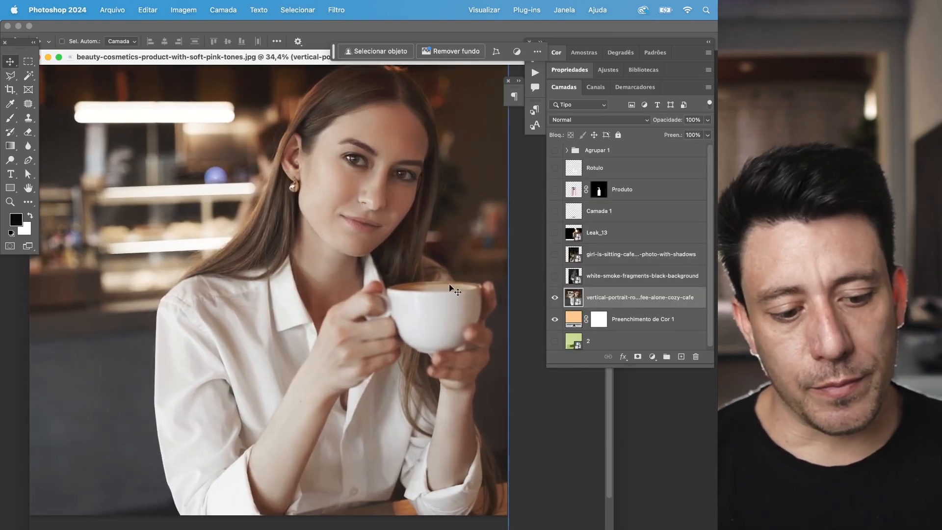
pyautogui.click(580, 120)
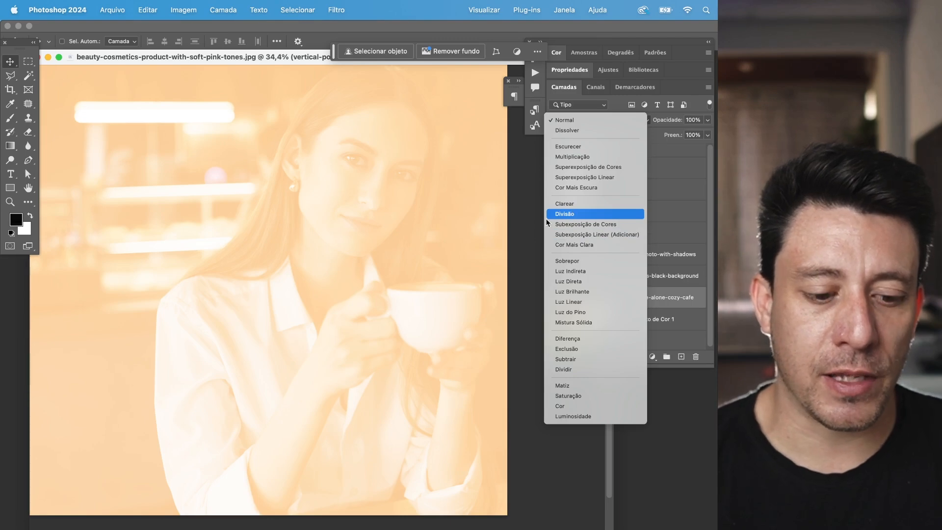
pyautogui.press('Escape')
# - Show the white-smoke-fragments-black-background layer and move the smoke image over the woman in the portrait
pyautogui.click(555, 277)
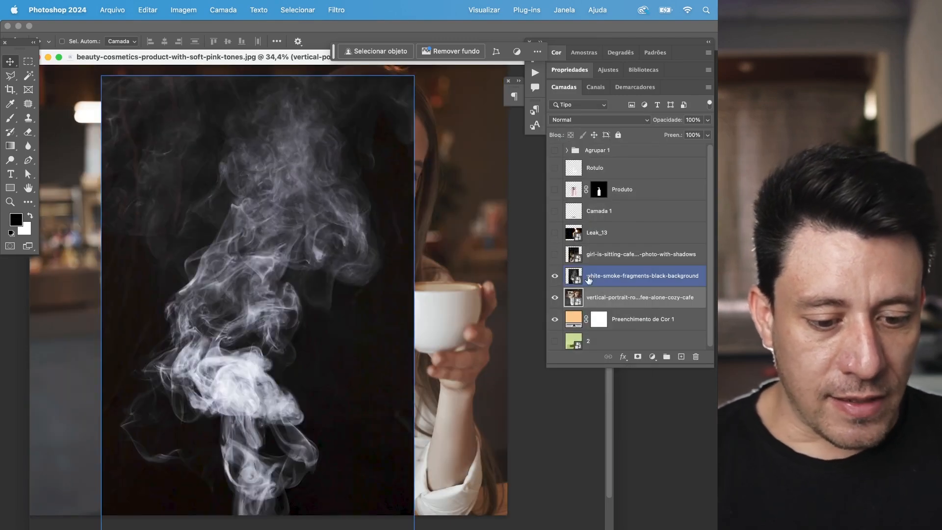
pyautogui.click(607, 280)
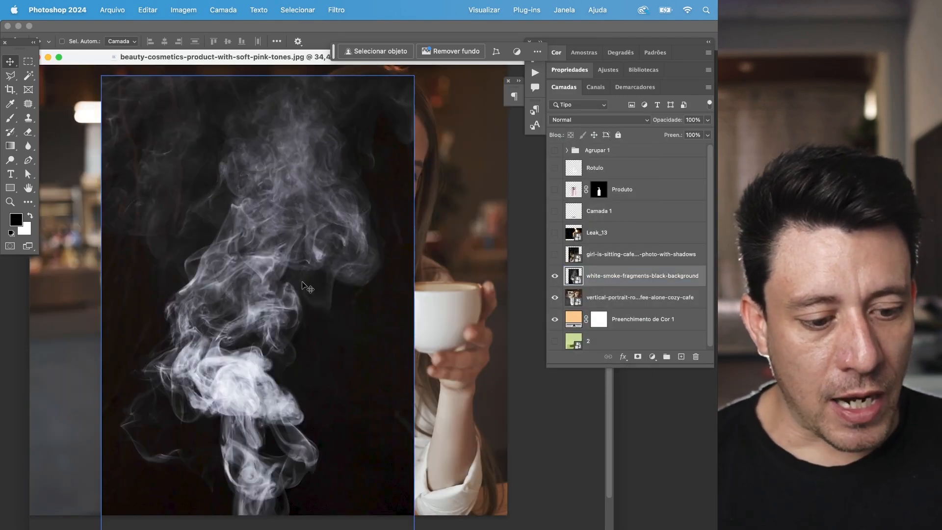
pyautogui.press('super+t')
pyautogui.moveTo(275, 354); pyautogui.dragTo(317, 329)
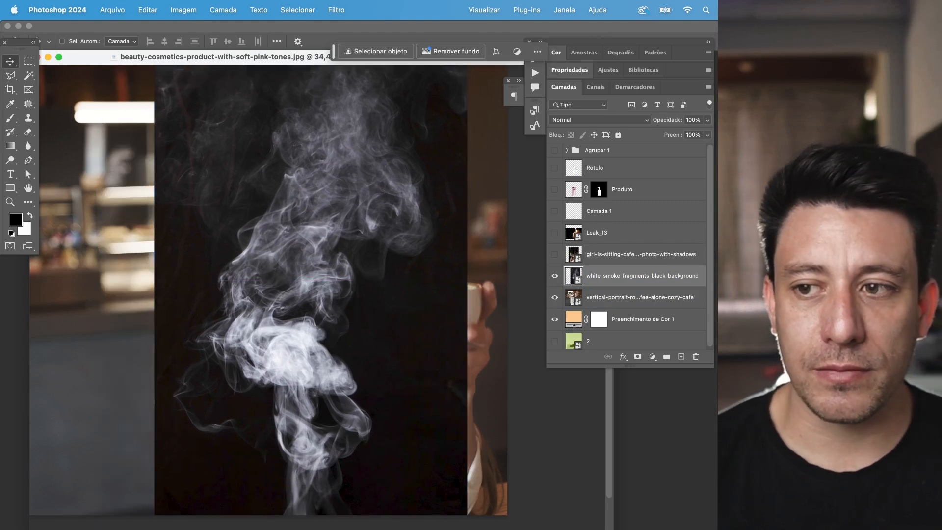
pyautogui.press('Tab')
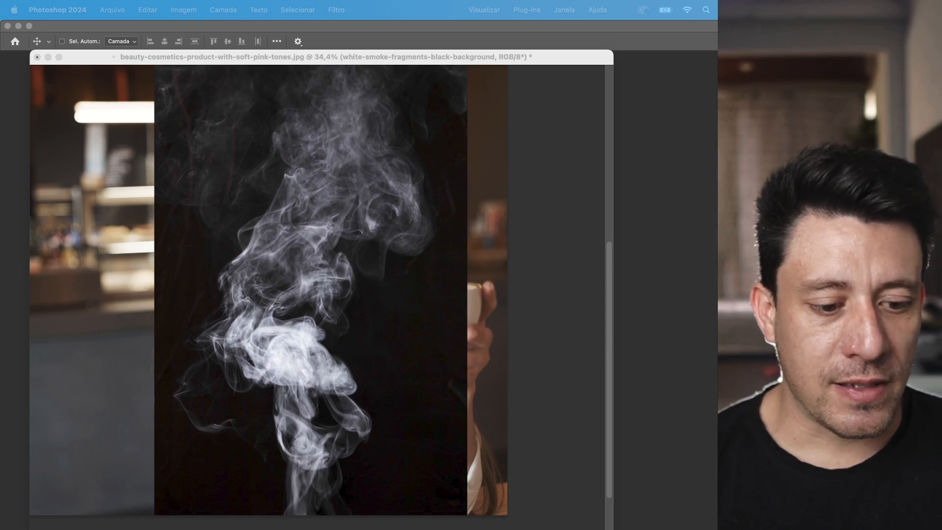
pyautogui.press('Tab')
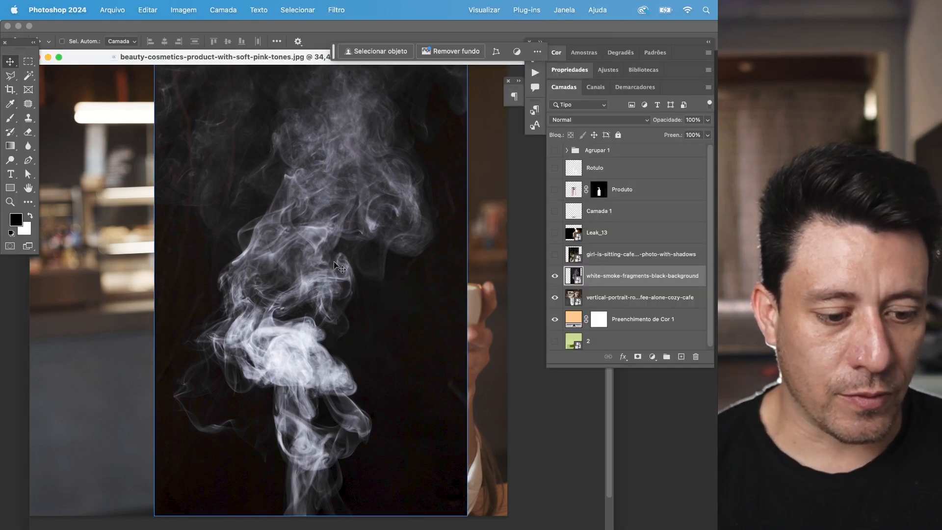
# - Try the Divisão blend mode on the smoke layer and inspect the smoke image's edges up close
pyautogui.click(582, 120)
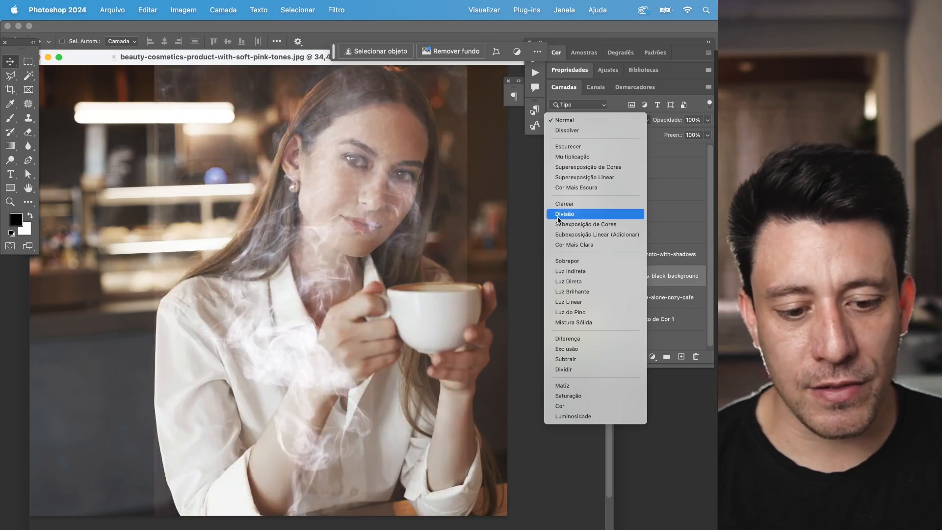
pyautogui.click(558, 215)
pyautogui.moveTo(319, 345); pyautogui.dragTo(316, 322)
pyautogui.scroll(5, 73, 447)
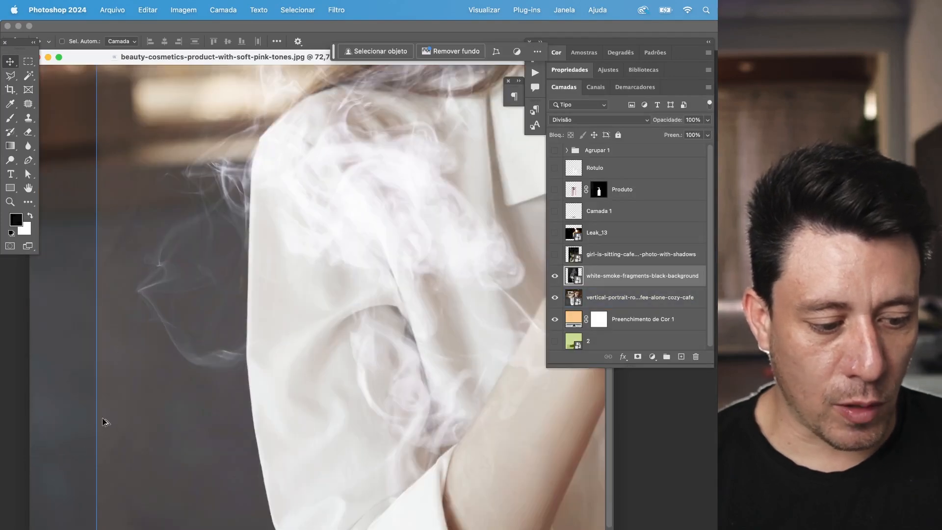
# - Return the smoke layer to Normal, sample its dark background and compare that colour with pure black 000000
pyautogui.click(564, 120)
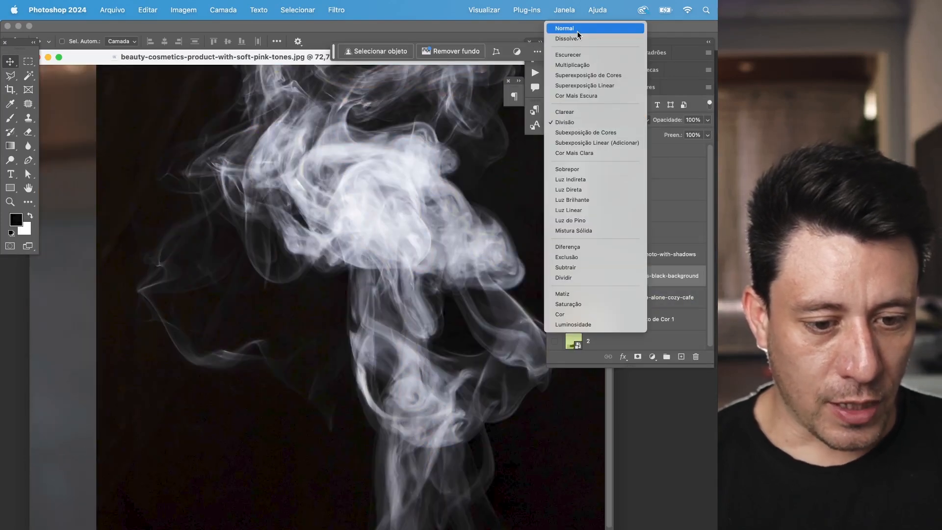
pyautogui.click(577, 31)
pyautogui.moveTo(167, 414); pyautogui.dragTo(193, 324)
pyautogui.press('i')
pyautogui.click(17, 219)
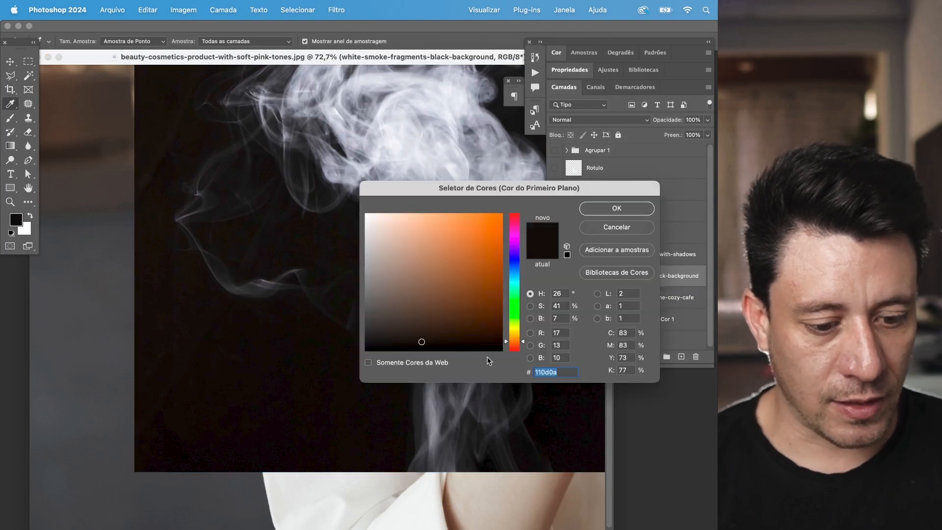
pyautogui.moveTo(421, 341); pyautogui.dragTo(325, 361)
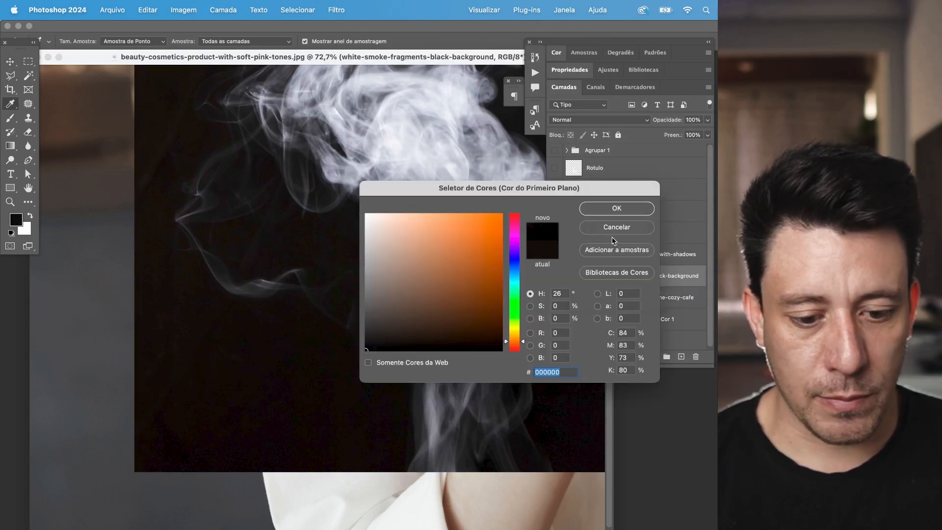
pyautogui.press('Return')
# - Set the smoke layer's blend mode to Divisão again over the coffee portrait
pyautogui.scroll(-5, 370, 282)
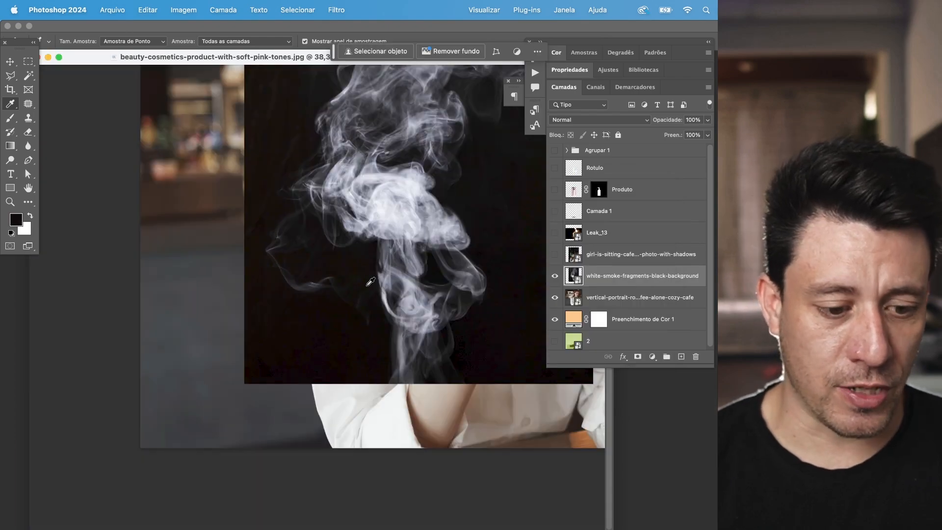
pyautogui.hscroll(4, 376, 288)
pyautogui.scroll(3, 375, 288)
pyautogui.click(578, 120)
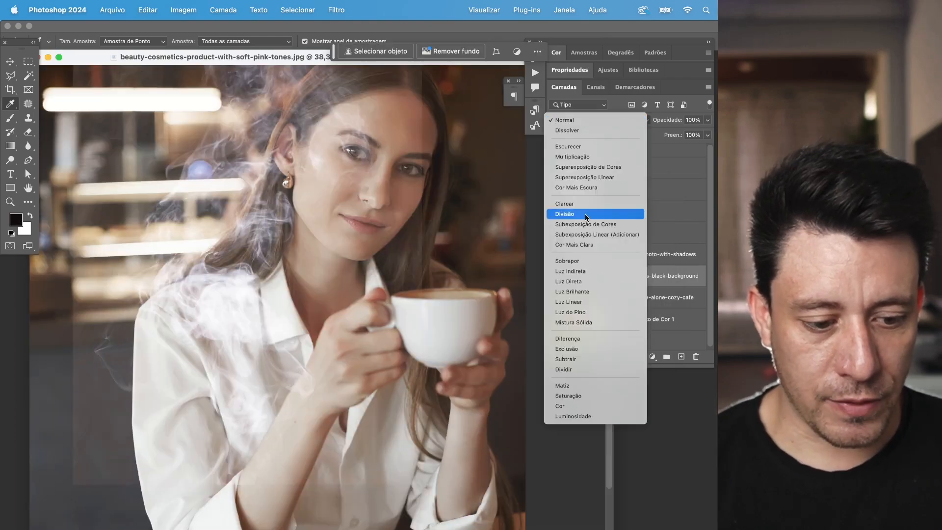
pyautogui.click(584, 213)
# - Scale the smoke down, place it rising from the coffee cup and inspect the blend around its edges
pyautogui.press('super+t')
pyautogui.moveTo(421, 482); pyautogui.dragTo(327, 342)
pyautogui.moveTo(250, 274); pyautogui.dragTo(451, 246)
pyautogui.press('Return')
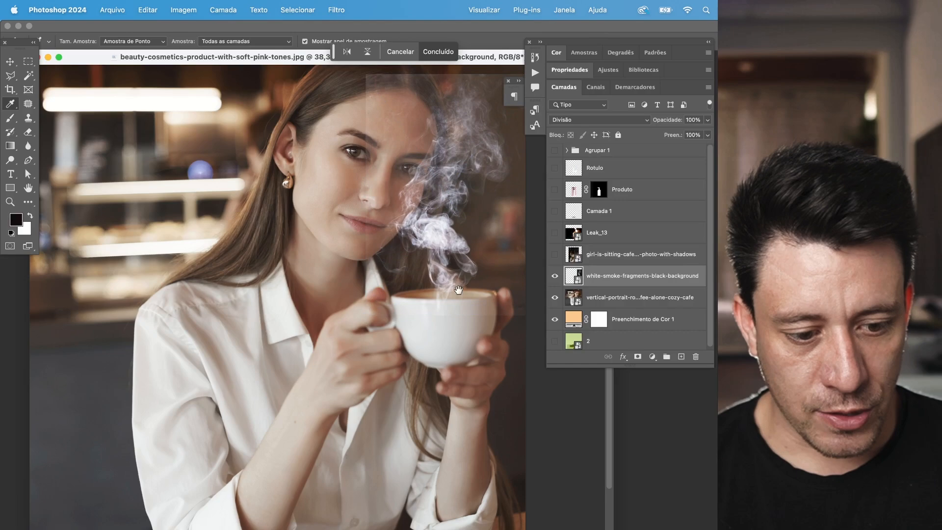
pyautogui.moveTo(459, 290); pyautogui.dragTo(377, 358)
pyautogui.scroll(4, 415, 297)
pyautogui.moveTo(433, 253); pyautogui.dragTo(372, 358)
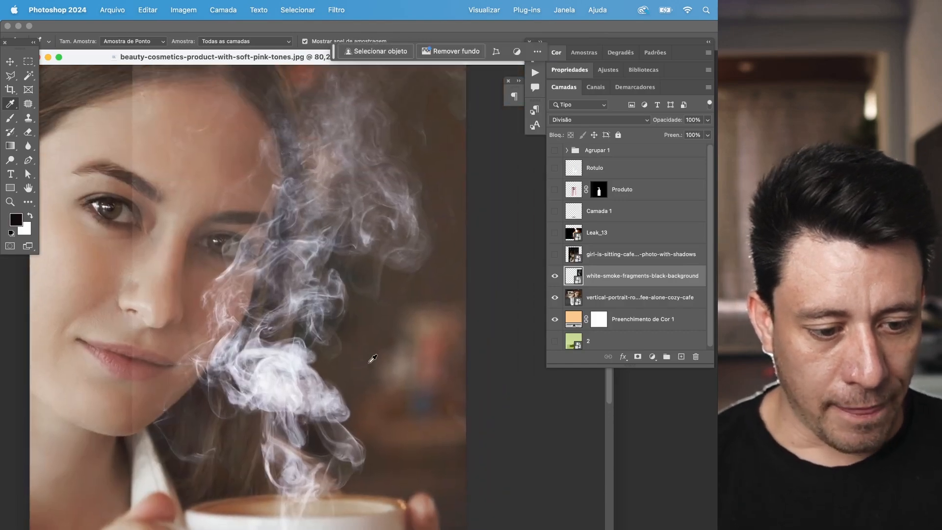
pyautogui.scroll(-3, 372, 358)
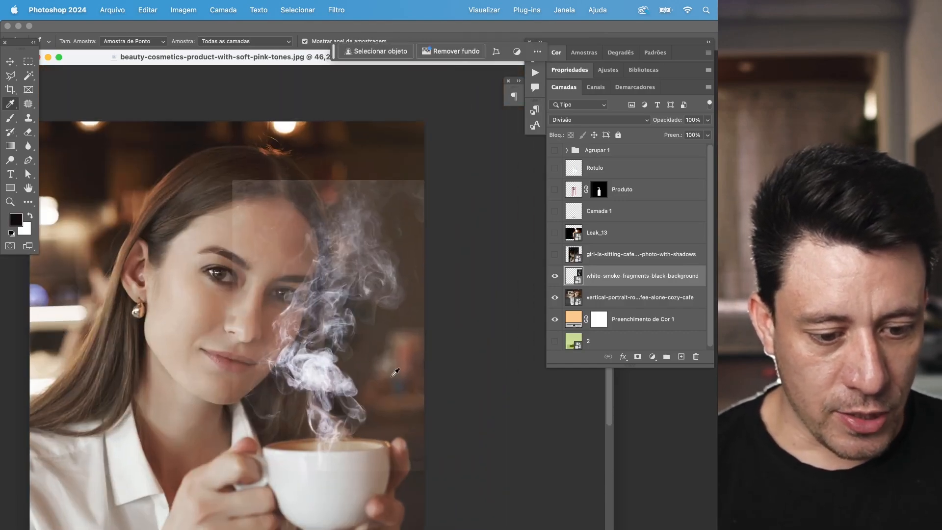
# - Add a Níveis adjustment above the smoke layer and clip it to that layer
pyautogui.click(652, 356)
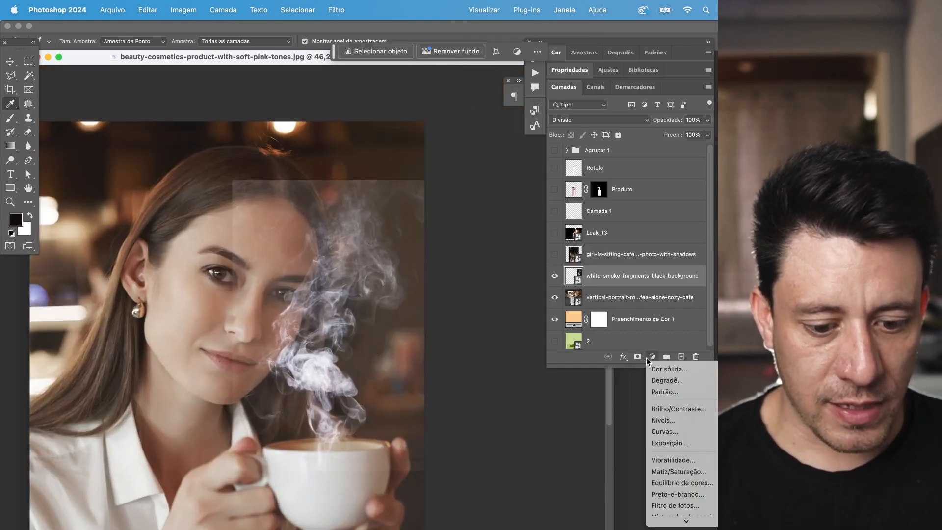
pyautogui.click(681, 421)
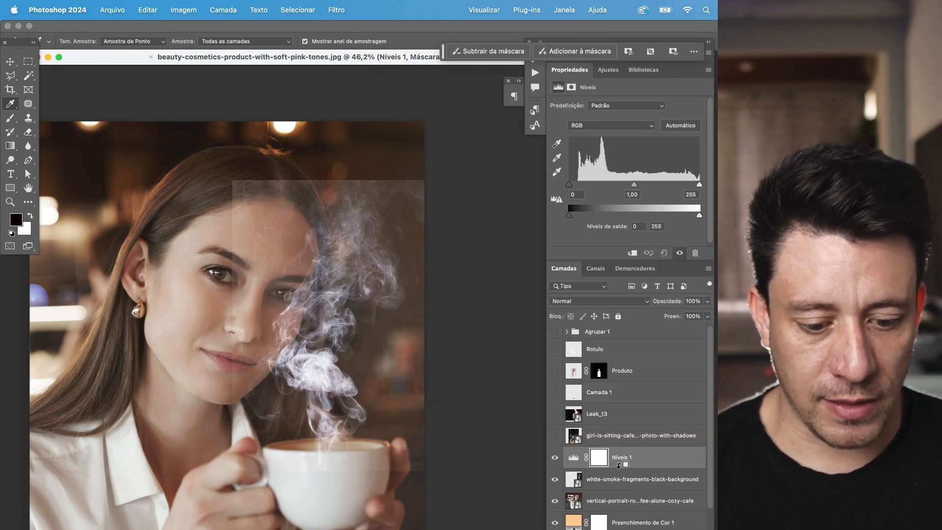
pyautogui.keyDown('alt'); pyautogui.click(590, 467); pyautogui.keyUp('alt')
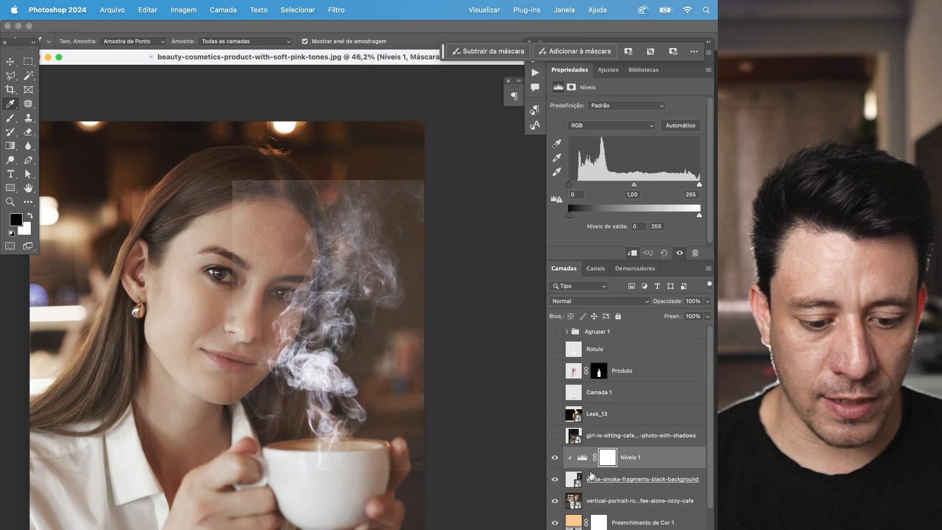
# - Release the Níveis 1 adjustment from the smoke layer and clip it to that layer again
pyautogui.keyDown('alt'); pyautogui.click(629, 467); pyautogui.keyUp('alt')
pyautogui.rightClick(636, 461)
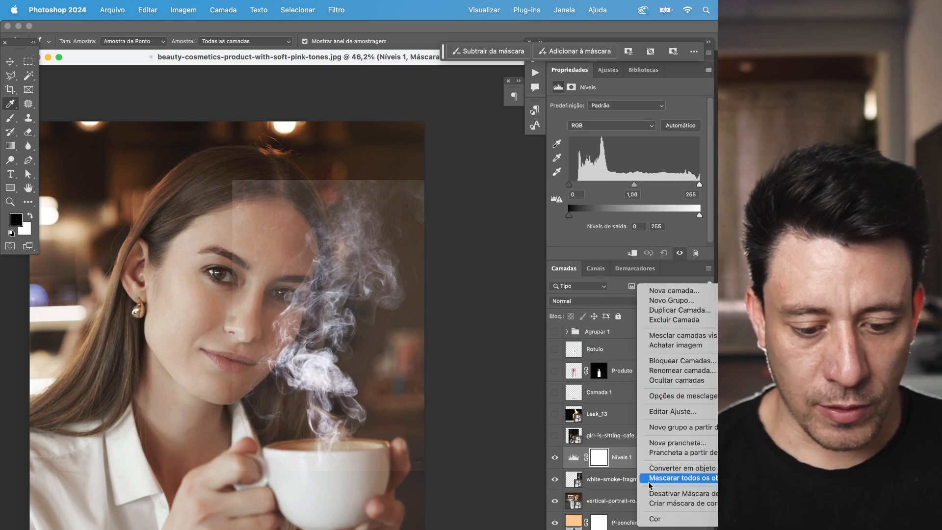
pyautogui.click(695, 510)
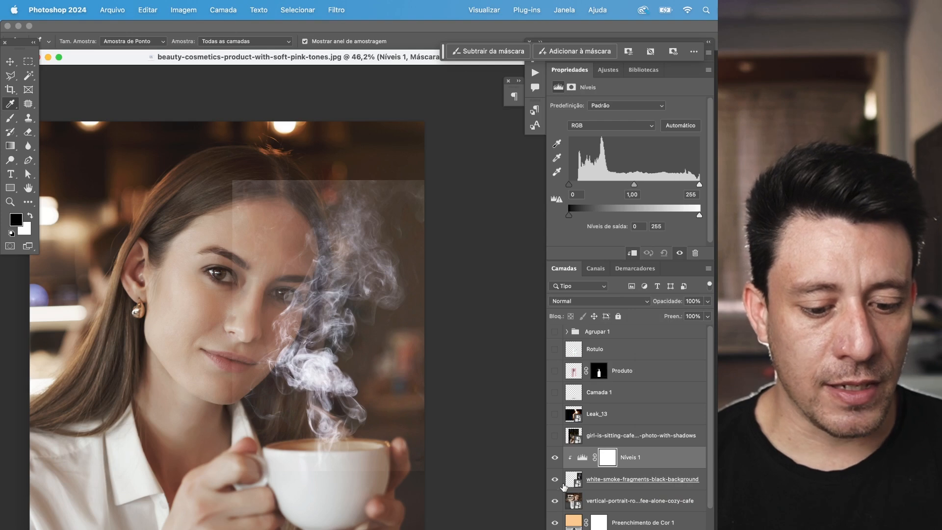
# - Toggle the visibility of Níveis 1 and the smoke layer to compare the portrait with and without them
pyautogui.click(555, 458)
pyautogui.click(555, 458)
pyautogui.click(555, 479)
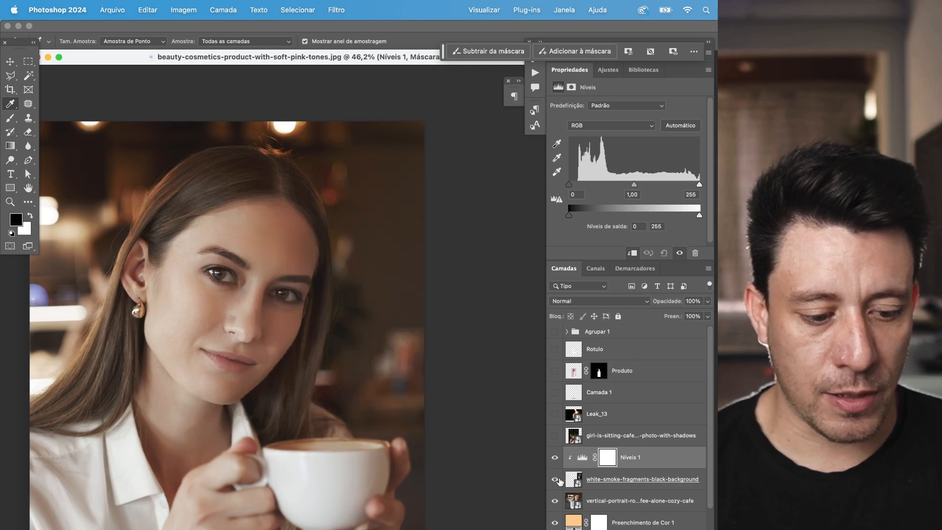
pyautogui.click(554, 479)
pyautogui.scroll(2, 305, 430)
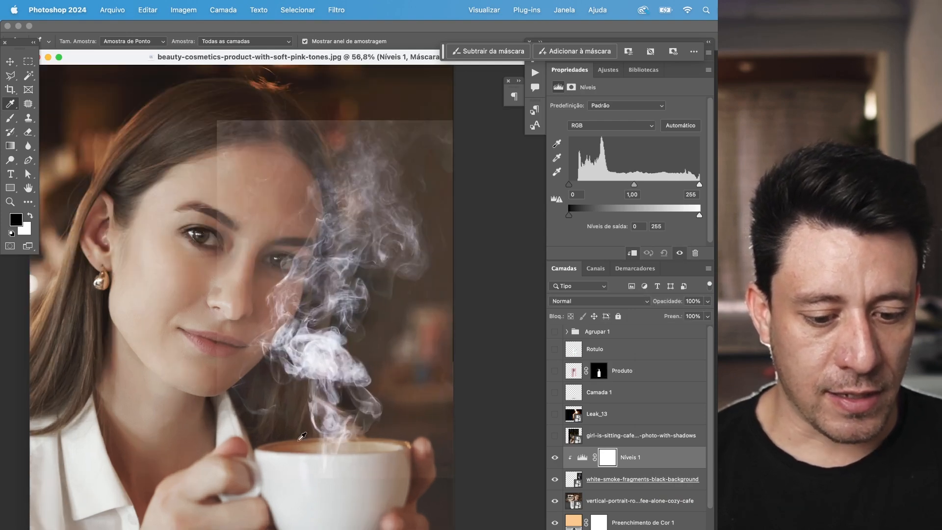
# - Set the Níveis 1 input levels to 32, 0,79 and 248 to hide the smoke's background, and check the blend
pyautogui.click(626, 464)
pyautogui.moveTo(572, 187); pyautogui.dragTo(585, 186)
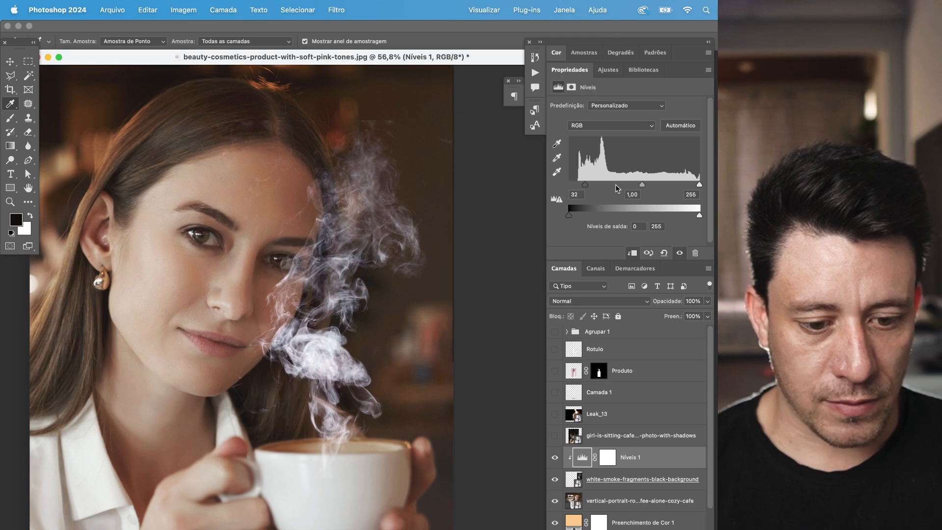
pyautogui.moveTo(696, 186); pyautogui.dragTo(649, 186)
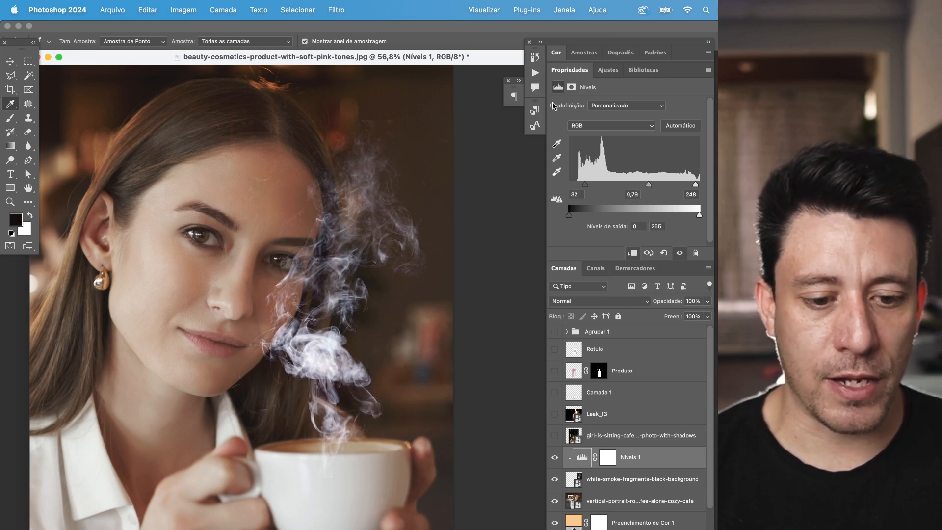
pyautogui.doubleClick(570, 71)
pyautogui.scroll(2, 416, 414)
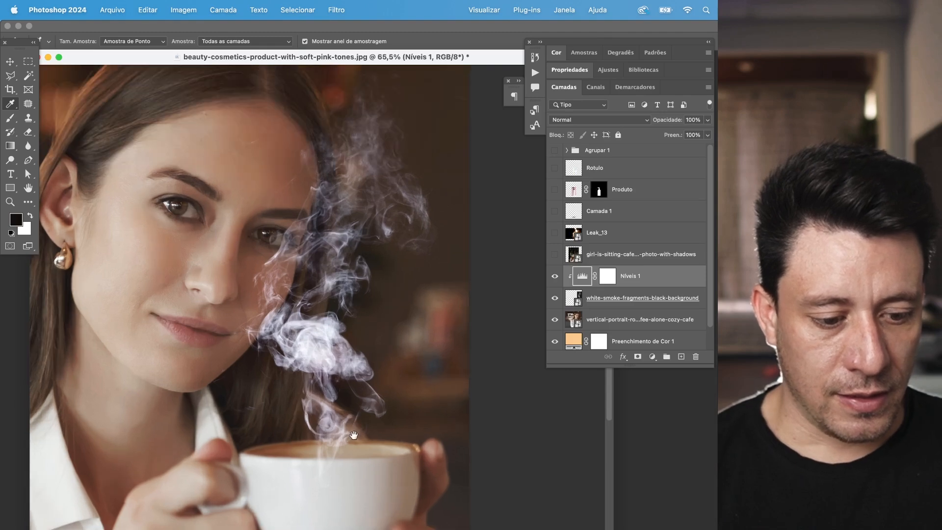
pyautogui.scroll(-2, 392, 441)
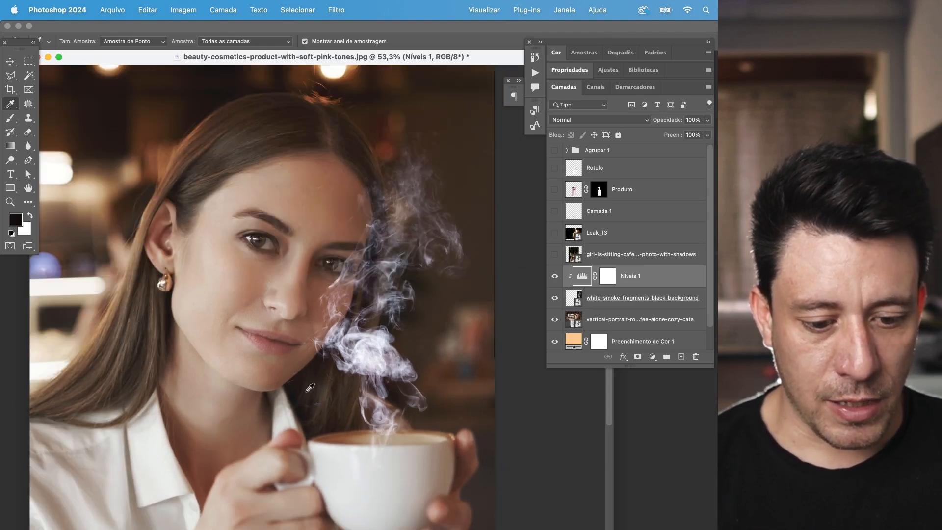
# - Add a layer mask to the smoke layer and paint black over the smoke's base at the cup rim with a 199 px brush
pyautogui.click(613, 301)
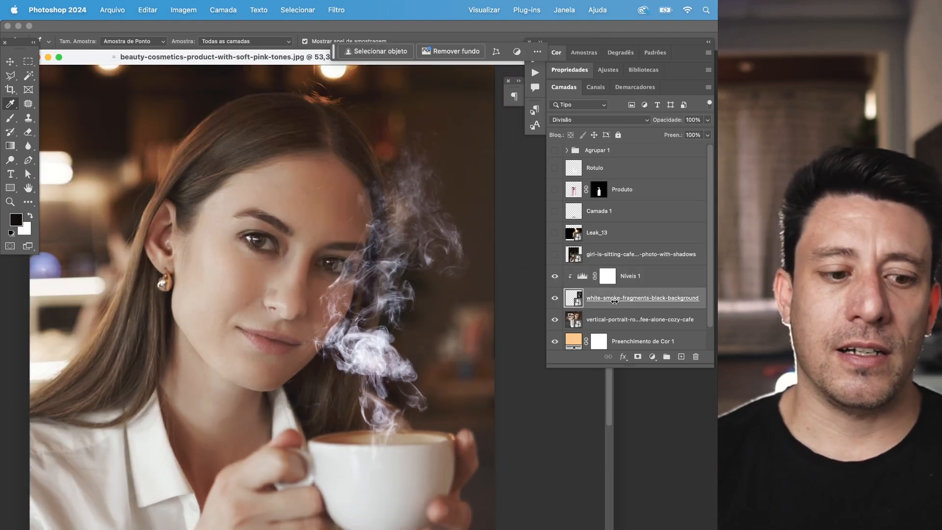
pyautogui.click(637, 357)
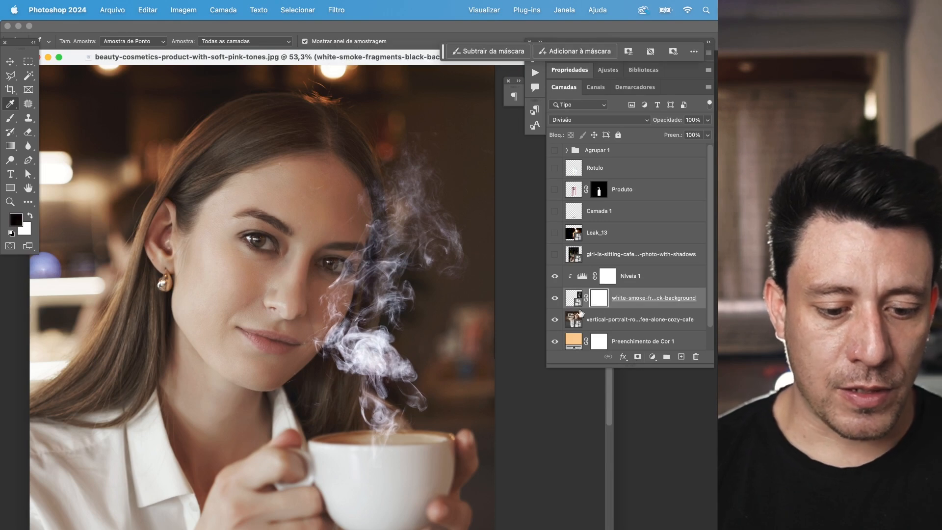
pyautogui.press('b')
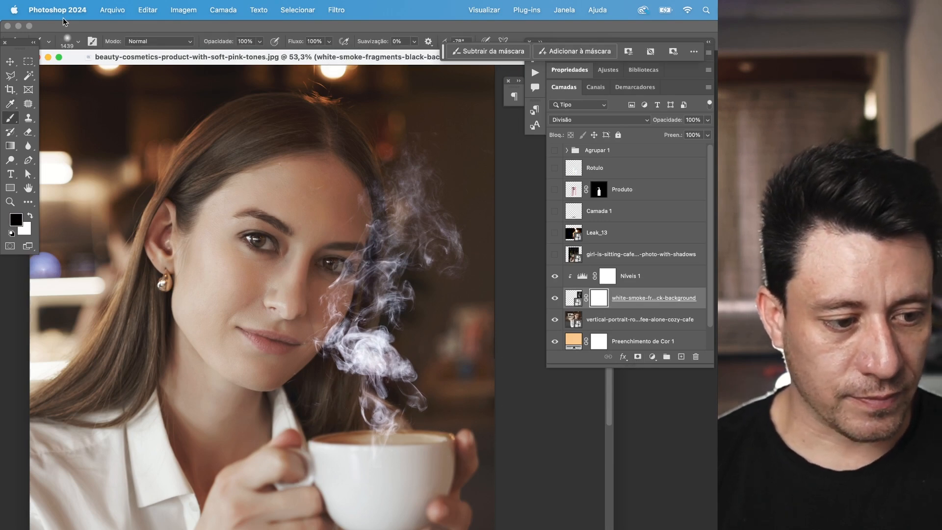
pyautogui.click(77, 41)
pyautogui.moveTo(361, 450)
pyautogui.mouseDown()
pyautogui.moveTo(405, 452)
pyautogui.moveTo(343, 451)
pyautogui.moveTo(426, 446)
pyautogui.moveTo(365, 454)
pyautogui.moveTo(388, 463)
pyautogui.moveTo(321, 466)
pyautogui.moveTo(360, 470)
pyautogui.moveTo(359, 447)
pyautogui.moveTo(420, 437)
pyautogui.mouseUp()
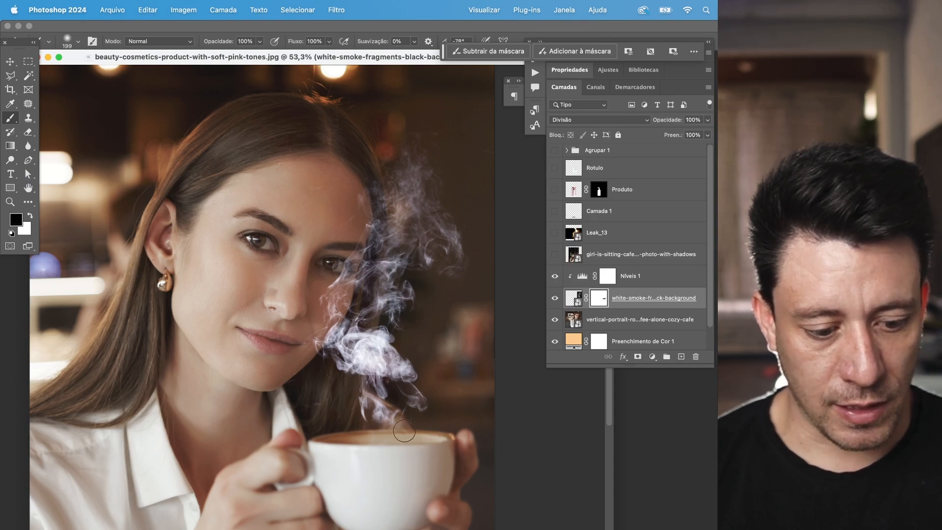
# - Move the masked smoke slightly lower over the coffee cup with Free Transform
pyautogui.press('cmd+t')
pyautogui.moveTo(403, 336); pyautogui.dragTo(409, 357)
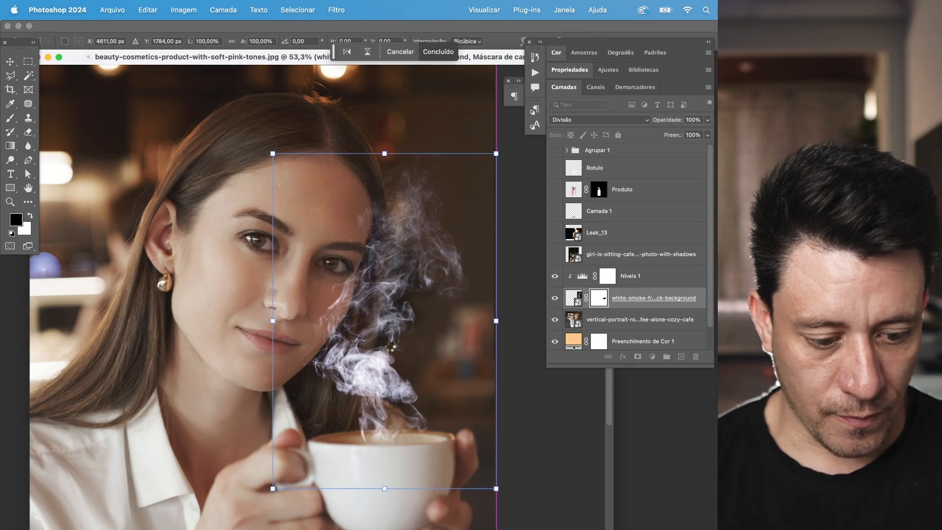
pyautogui.press('Return')
# - Fade the top and bottom of the smoke on its mask with linear gradients from black to transparent
pyautogui.click(14, 144)
pyautogui.click(41, 145)
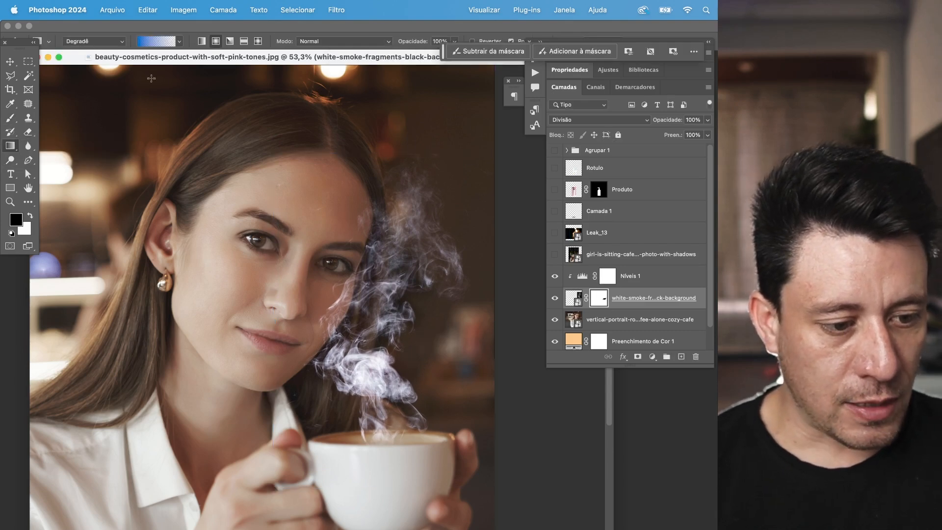
pyautogui.click(153, 40)
pyautogui.click(129, 81)
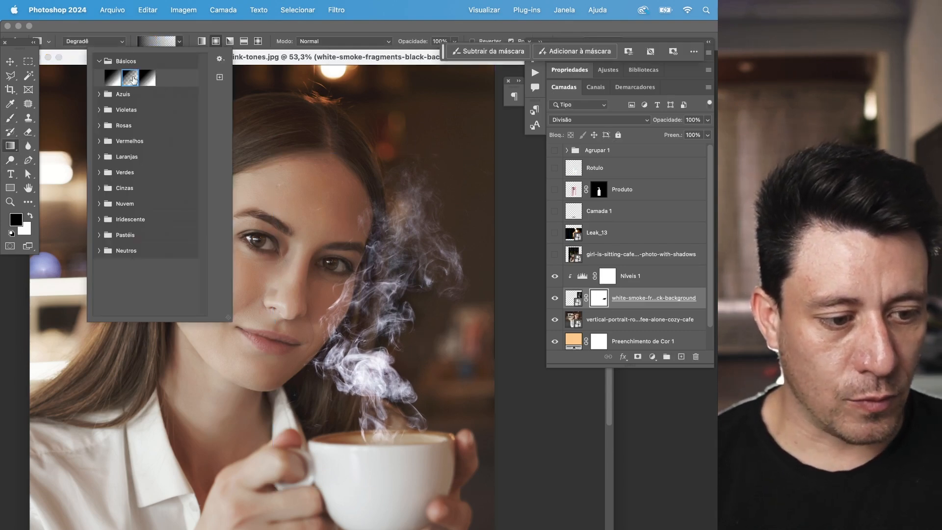
pyautogui.click(593, 297)
pyautogui.moveTo(395, 162); pyautogui.dragTo(412, 435)
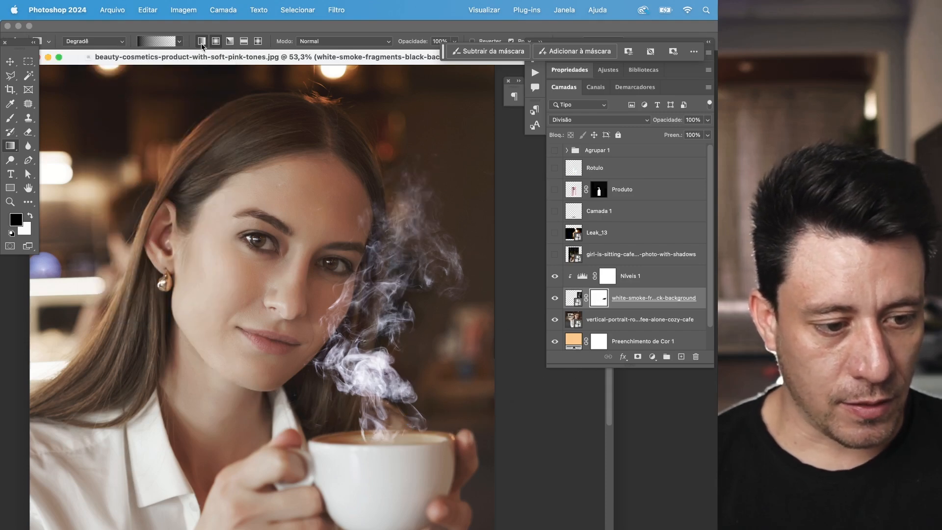
pyautogui.moveTo(356, 154); pyautogui.dragTo(381, 349)
pyautogui.press('super+z')
pyautogui.moveTo(380, 503); pyautogui.dragTo(388, 380)
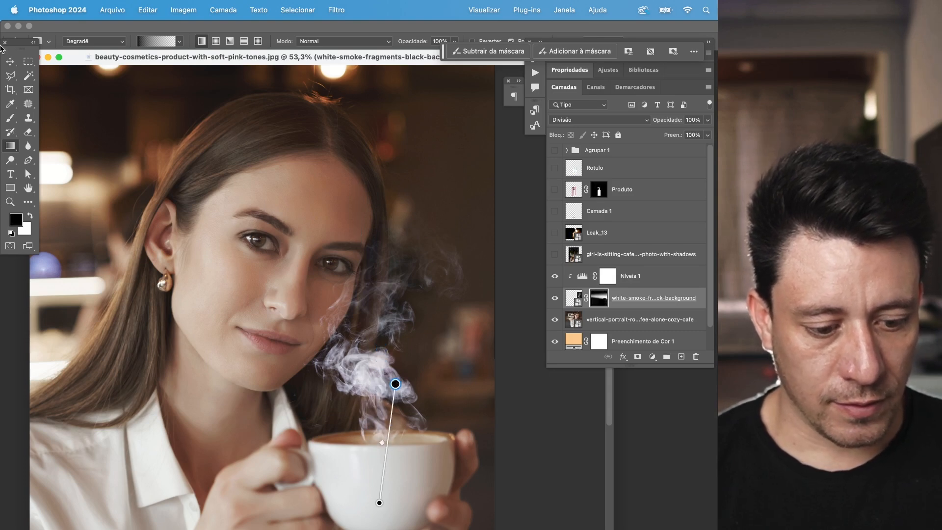
# - Shift the smoke slightly to sit centrally above the coffee and set the layer's fill to 76%
pyautogui.press('v')
pyautogui.moveTo(358, 331); pyautogui.dragTo(317, 331)
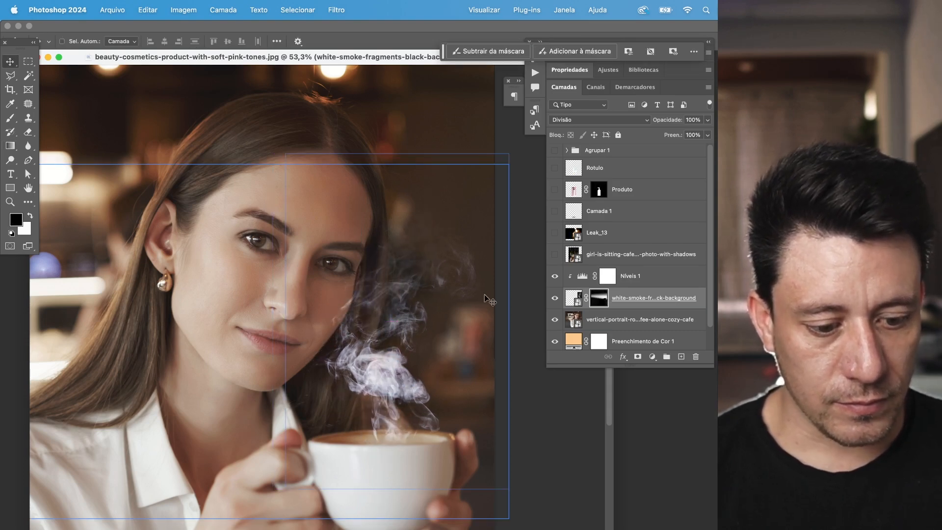
pyautogui.click(706, 137)
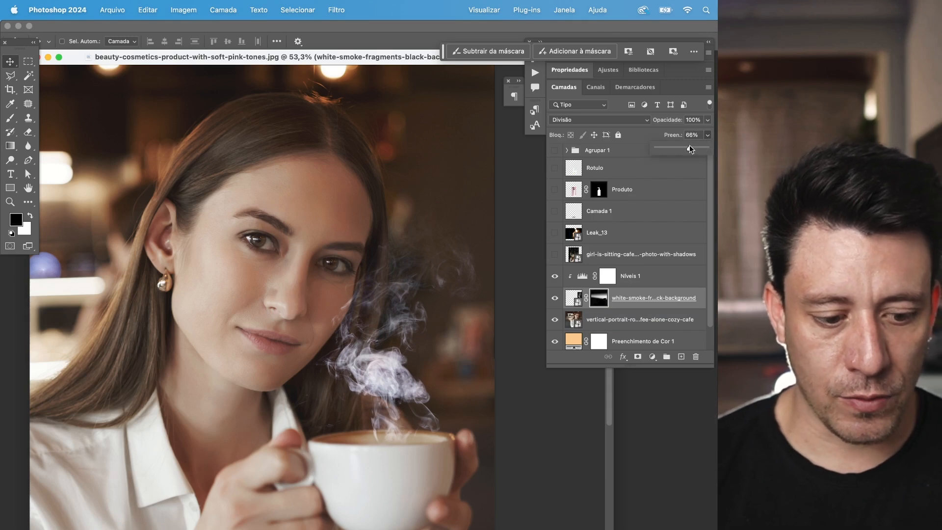
pyautogui.moveTo(688, 149); pyautogui.dragTo(694, 148)
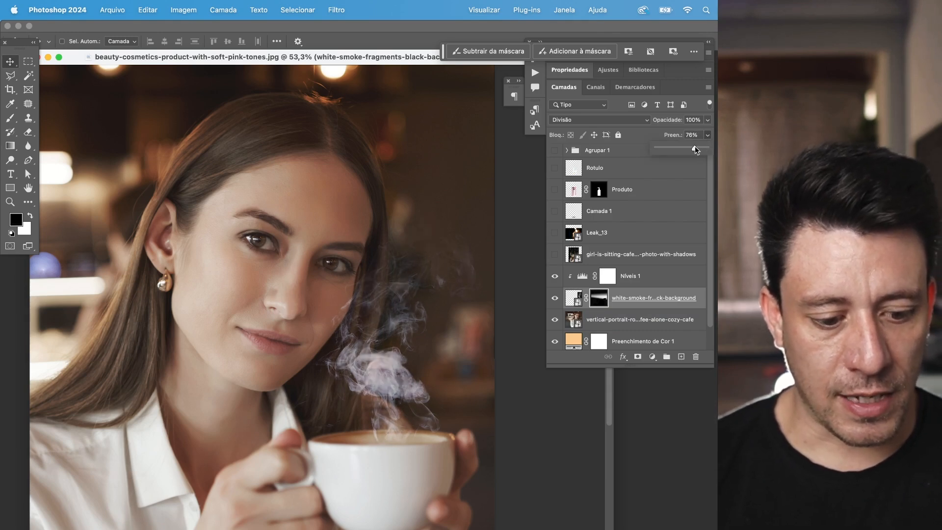
# - Show the Leak_13 layer, rotate it to -90° and scale it to 136,04% so it covers the portrait
pyautogui.moveTo(379, 384); pyautogui.dragTo(281, 415)
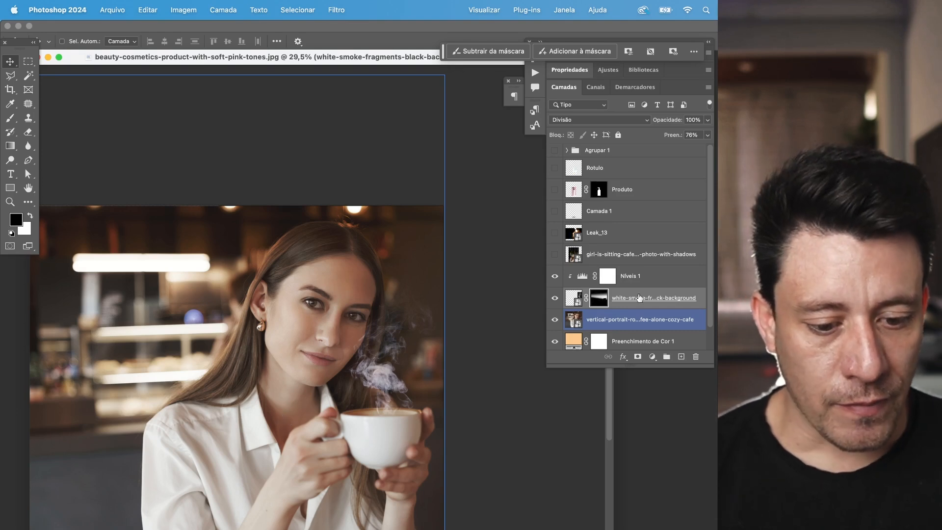
pyautogui.click(554, 233)
pyautogui.click(635, 235)
pyautogui.scroll(-3, 279, 386)
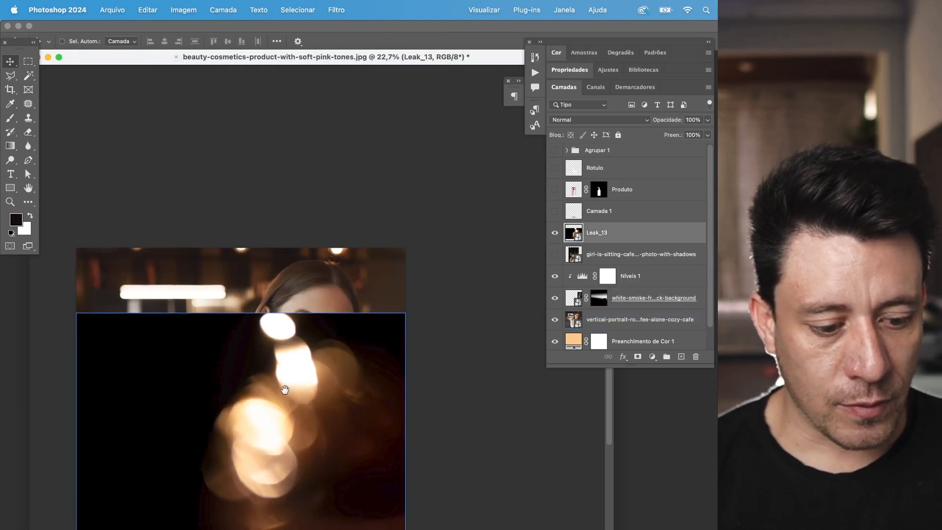
pyautogui.press('super+0')
pyautogui.press('super+t')
pyautogui.moveTo(486, 220); pyautogui.dragTo(268, 150)
pyautogui.moveTo(415, 158); pyautogui.dragTo(514, 98)
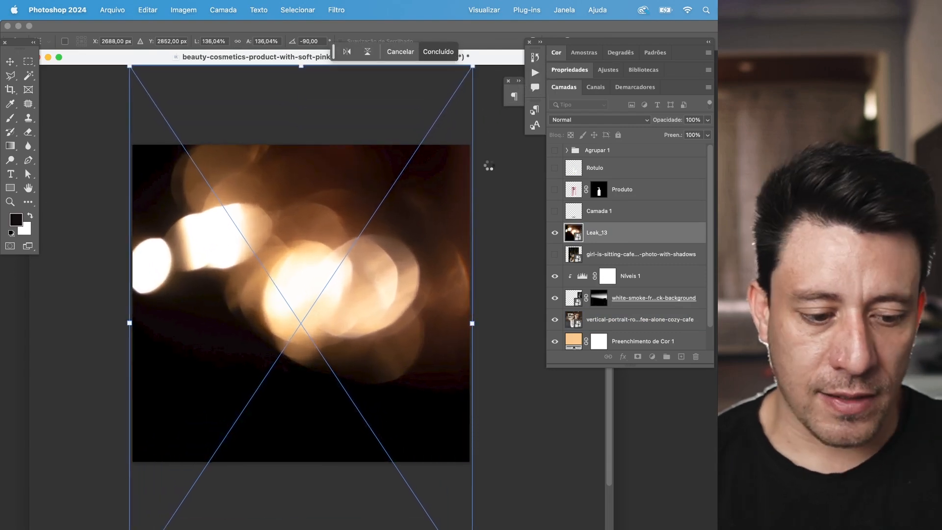
pyautogui.press('Return')
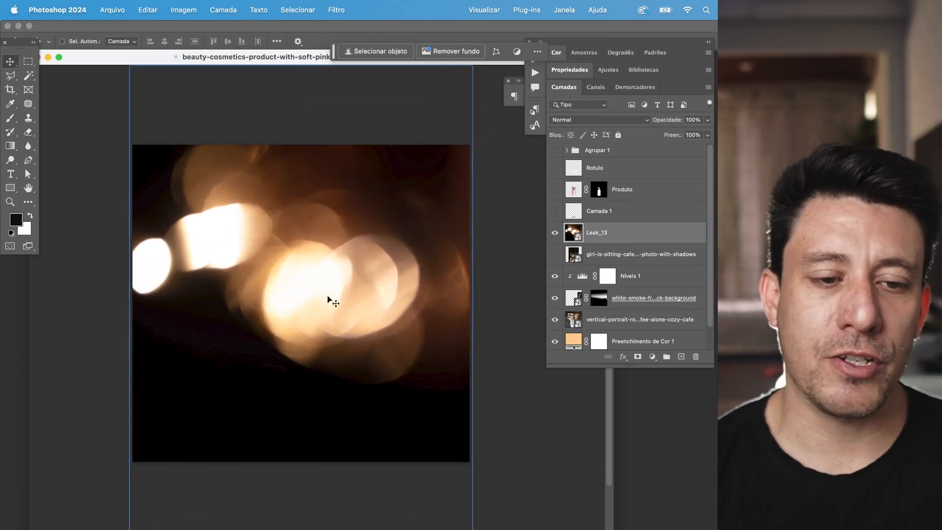
# - Set the Leak_13 layer's blend mode to Divisão and move the light leak lower over the portrait
pyautogui.click(575, 119)
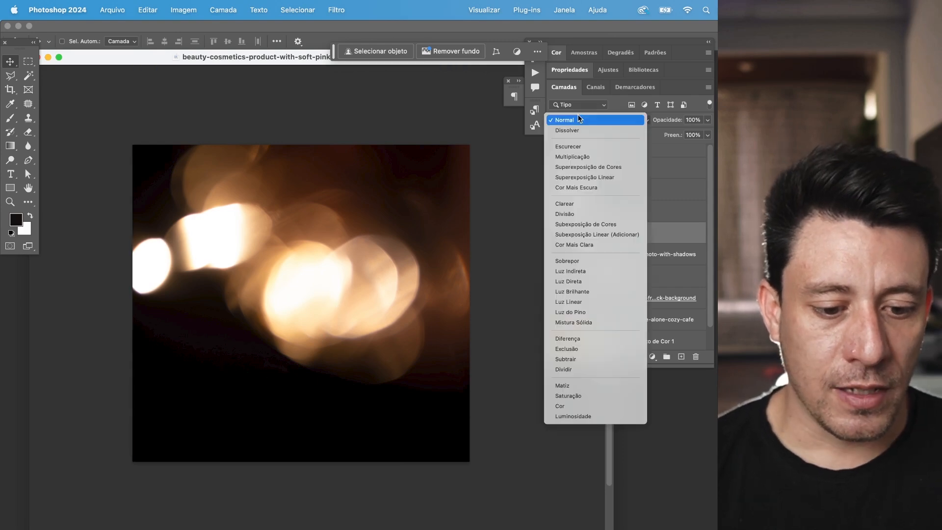
pyautogui.click(565, 214)
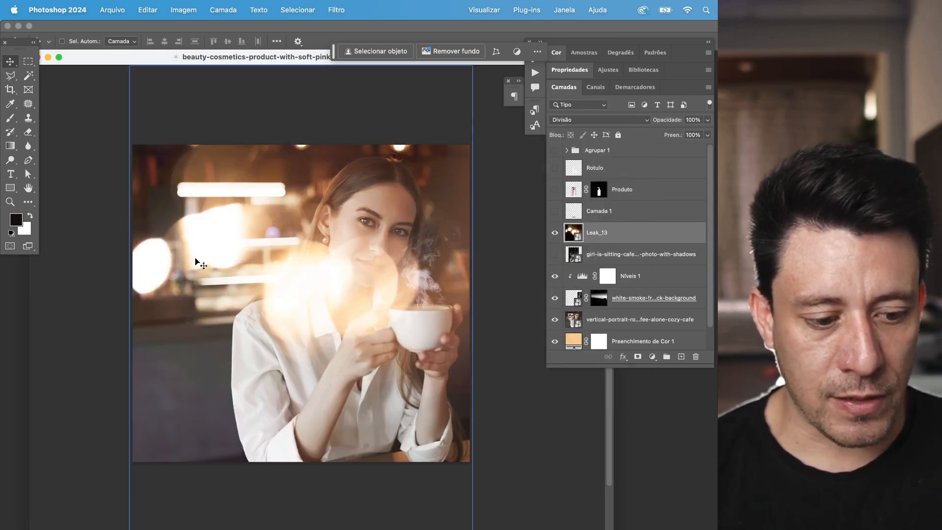
pyautogui.moveTo(280, 330); pyautogui.dragTo(389, 426)
# - Rotate Leak_13 to -60°, scale it to 206,86% and position its bright spots in the portrait's lower-left area
pyautogui.press('super+t')
pyautogui.moveTo(475, 178); pyautogui.dragTo(515, 138)
pyautogui.moveTo(418, 112); pyautogui.dragTo(514, 227)
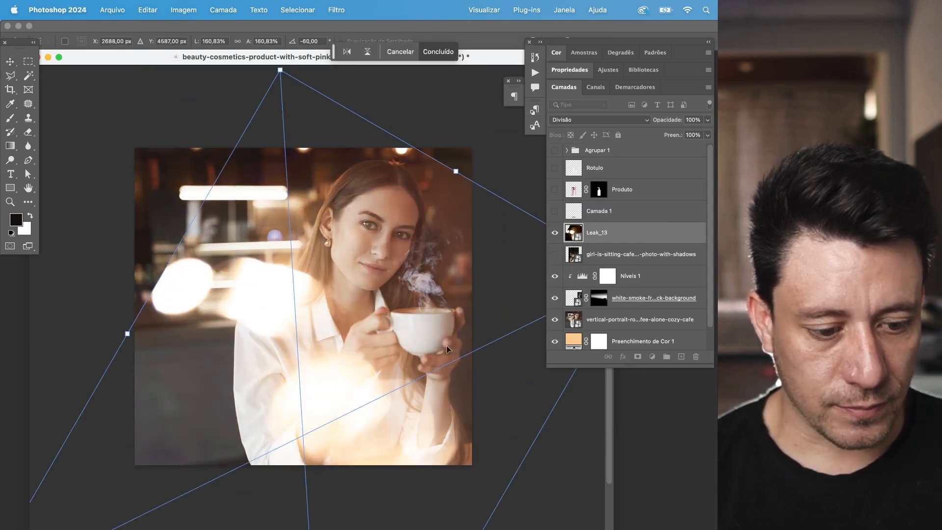
pyautogui.moveTo(425, 312); pyautogui.dragTo(331, 282)
pyautogui.moveTo(537, 244); pyautogui.dragTo(613, 210)
pyautogui.moveTo(339, 288); pyautogui.dragTo(272, 326)
pyautogui.moveTo(276, 342); pyautogui.dragTo(346, 355)
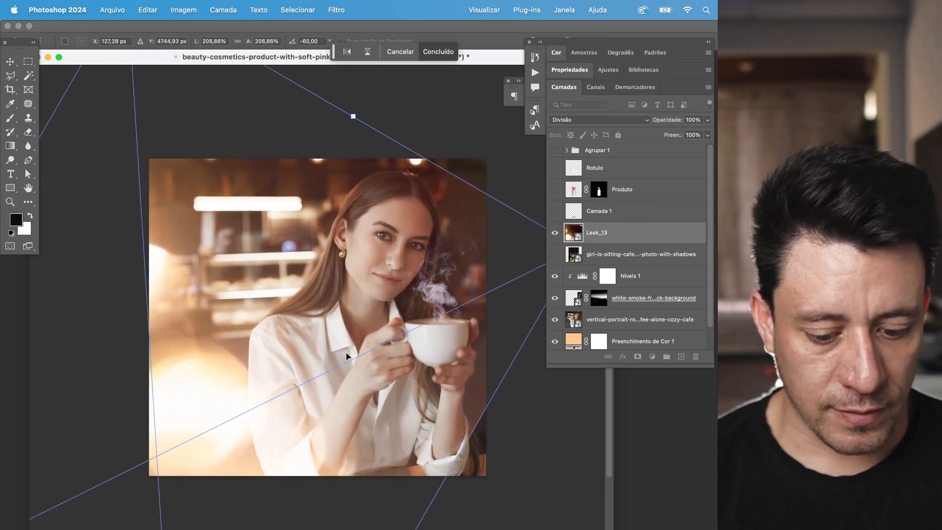
pyautogui.press('Return')
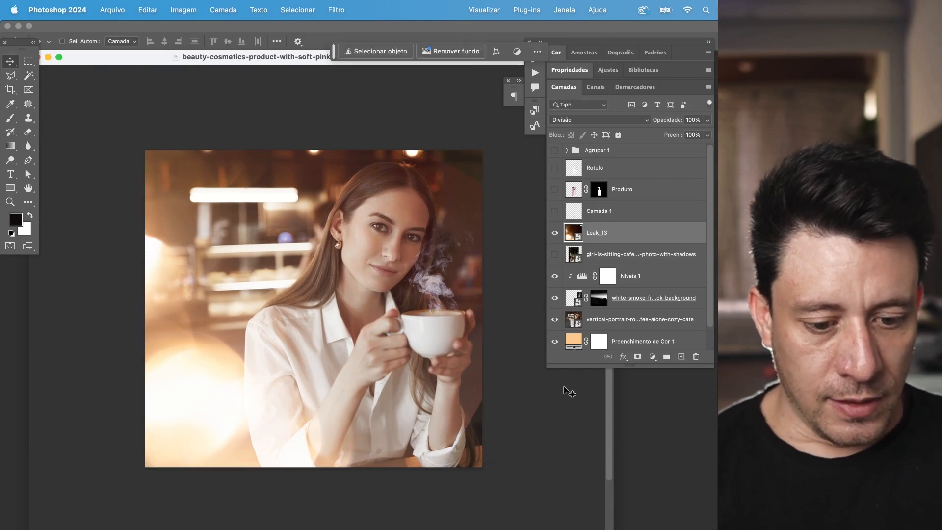
# - Add a layer mask to Leak_13 and fade the leak's upper-right and lower-right areas with linear gradients from black to transparent
pyautogui.moveTo(401, 229); pyautogui.dragTo(314, 281)
pyautogui.scroll(5, 346, 208)
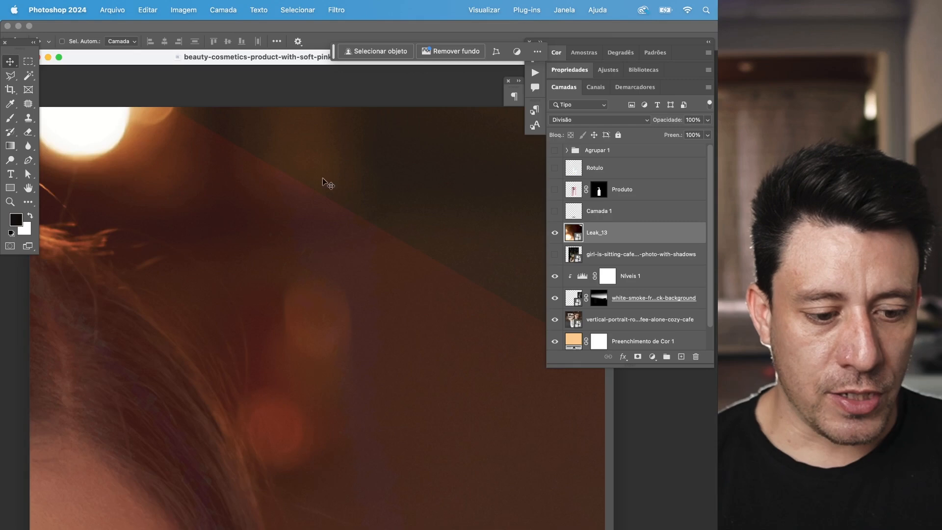
pyautogui.scroll(-5, 366, 338)
pyautogui.moveTo(377, 376); pyautogui.dragTo(433, 249)
pyautogui.scroll(-2, 328, 365)
pyautogui.moveTo(344, 370); pyautogui.dragTo(412, 292)
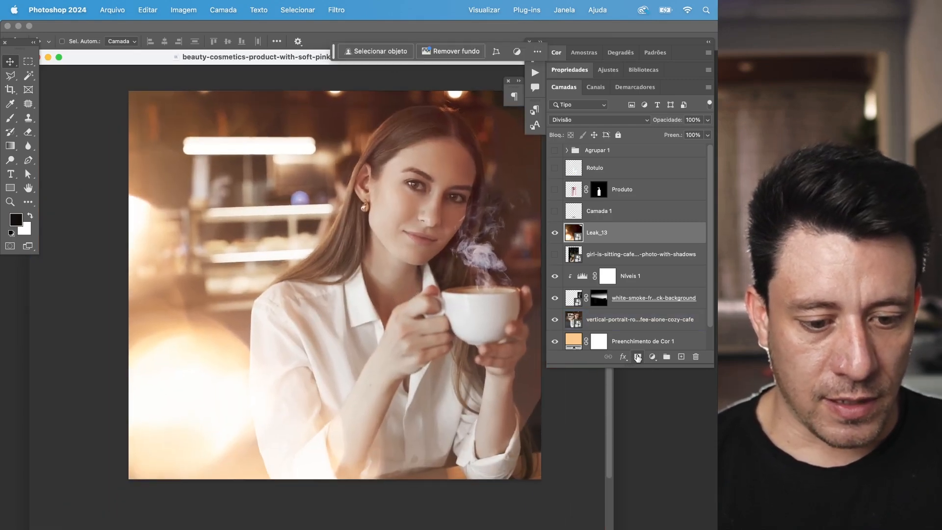
pyautogui.click(638, 356)
pyautogui.click(6, 146)
pyautogui.moveTo(492, 100); pyautogui.dragTo(369, 233)
pyautogui.moveTo(453, 262); pyautogui.dragTo(371, 296)
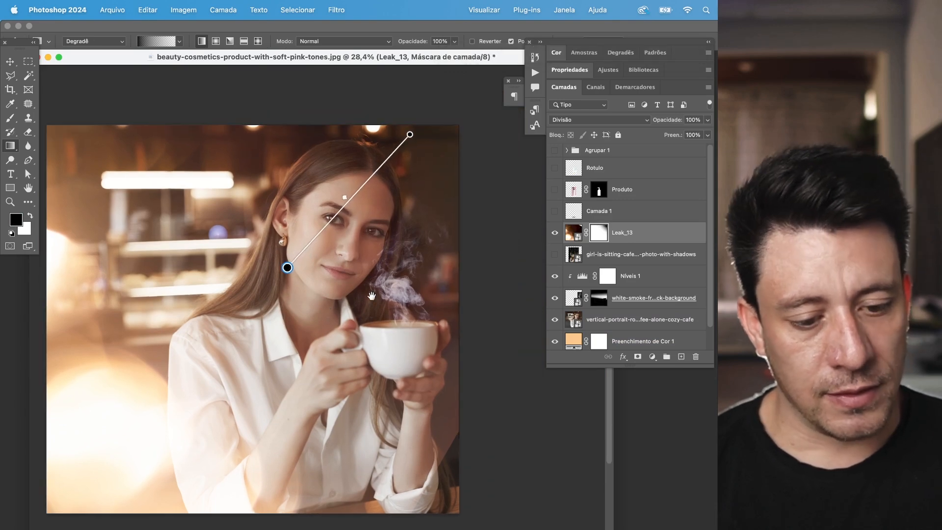
pyautogui.moveTo(497, 409); pyautogui.dragTo(312, 233)
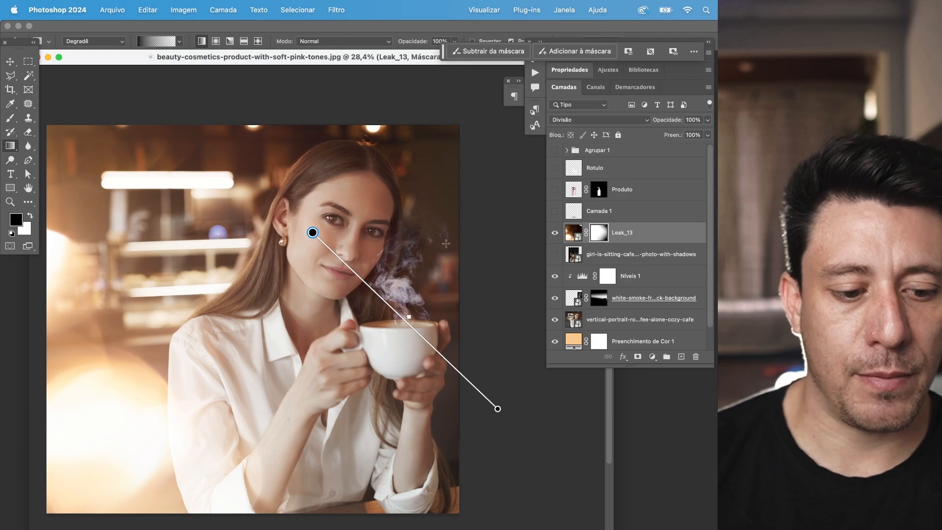
# - Display the Leak_13 mask on its own, extend the fade across its right side with more gradients and return to the composite
pyautogui.keyDown('alt'); pyautogui.click(597, 236); pyautogui.keyUp('alt')
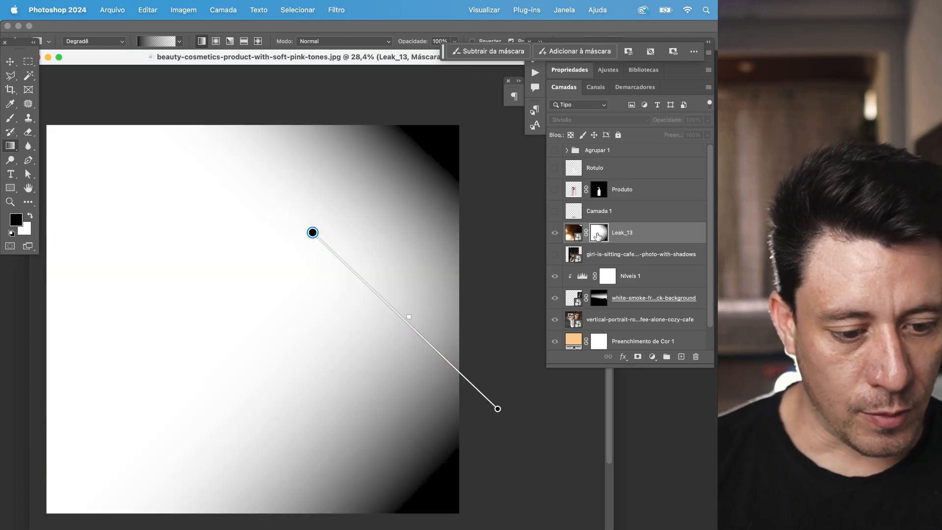
pyautogui.moveTo(302, 250); pyautogui.dragTo(157, 391)
pyautogui.moveTo(492, 341); pyautogui.dragTo(222, 386)
pyautogui.click(613, 214)
pyautogui.click(621, 238)
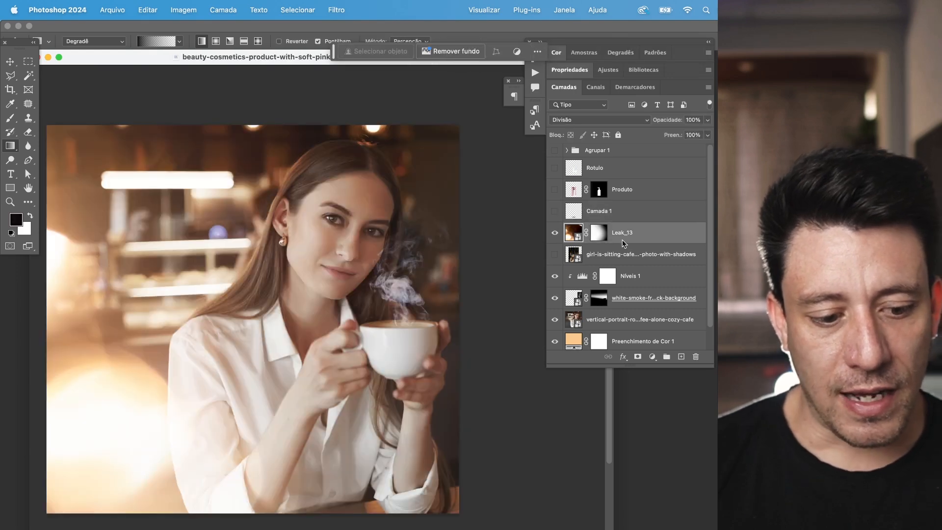
# - Compare the portrait with and without the Leak_13 light leak by toggling the layer's visibility
pyautogui.click(560, 237)
pyautogui.click(561, 237)
pyautogui.click(561, 238)
pyautogui.click(560, 238)
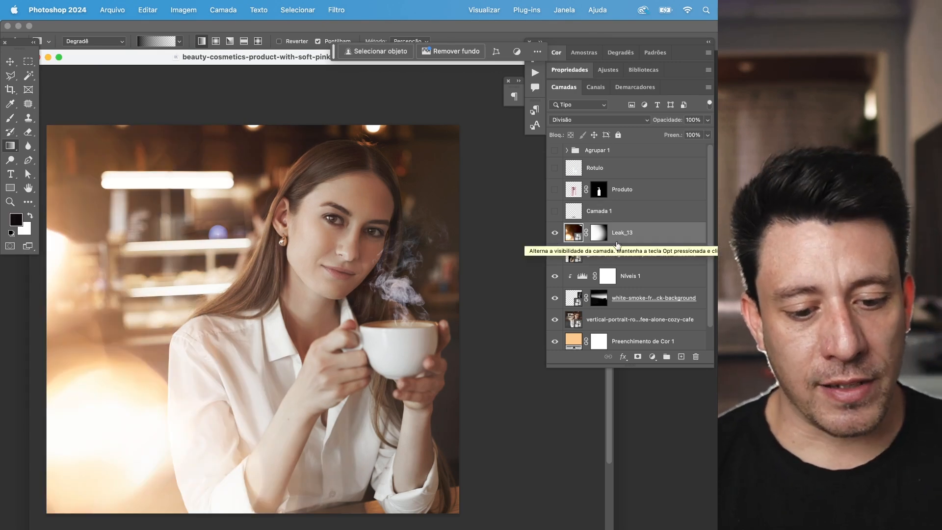
# - Duplicate Leak_13, scale the copy to 71,22%, rotate it to 179,14° and position it over the portrait's upper-right corner
pyautogui.scroll(-1, 369, 308)
pyautogui.hotkey('ctrl', 'j')
pyautogui.hotkey('ctrl', 't')
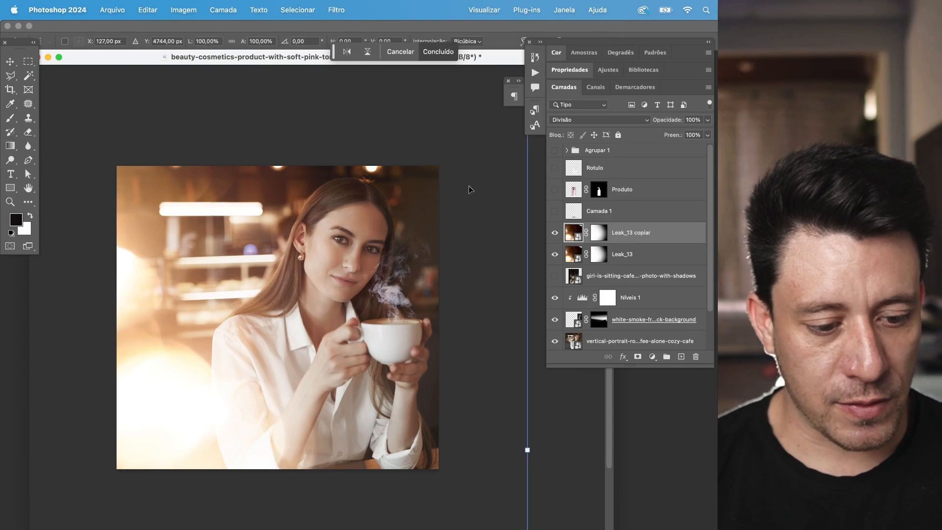
pyautogui.scroll(-1, 334, 254)
pyautogui.moveTo(508, 198); pyautogui.dragTo(249, 523)
pyautogui.moveTo(345, 296); pyautogui.dragTo(278, 352)
pyautogui.moveTo(459, 141); pyautogui.dragTo(353, 233)
pyautogui.moveTo(200, 372); pyautogui.dragTo(523, 124)
pyautogui.moveTo(147, 147); pyautogui.dragTo(444, 125)
pyautogui.moveTo(395, 313); pyautogui.dragTo(397, 211)
pyautogui.press('Return')
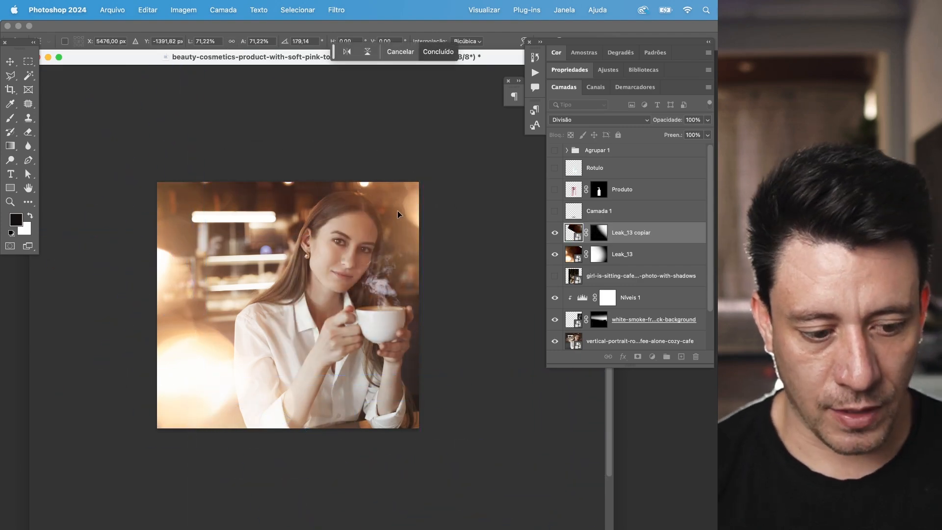
# - Add the two-line text "café Brasil" in Montserrat Black, 42,96 pt, over the portrait's lower-left area
pyautogui.press('g')
pyautogui.scroll(1, 316, 360)
pyautogui.scroll(2, 316, 360)
pyautogui.scroll(-1, 329, 377)
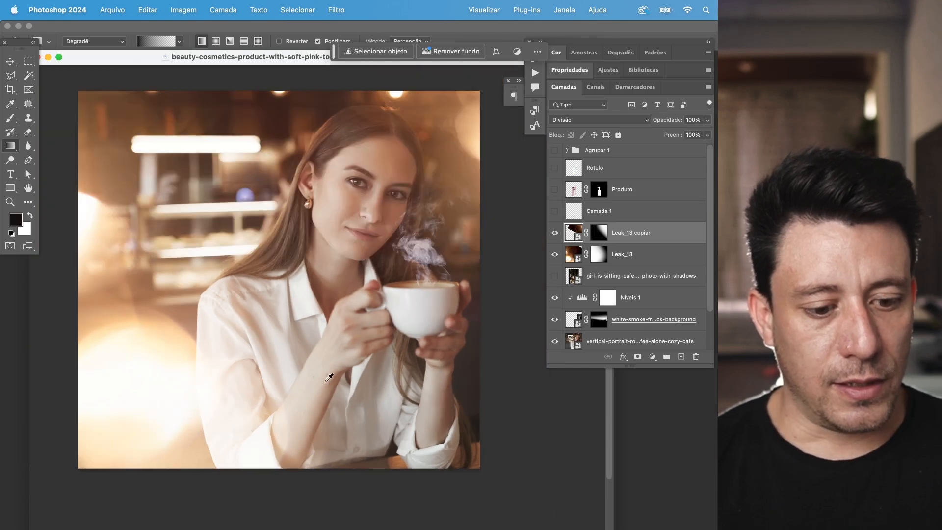
pyautogui.scroll(2, 277, 345)
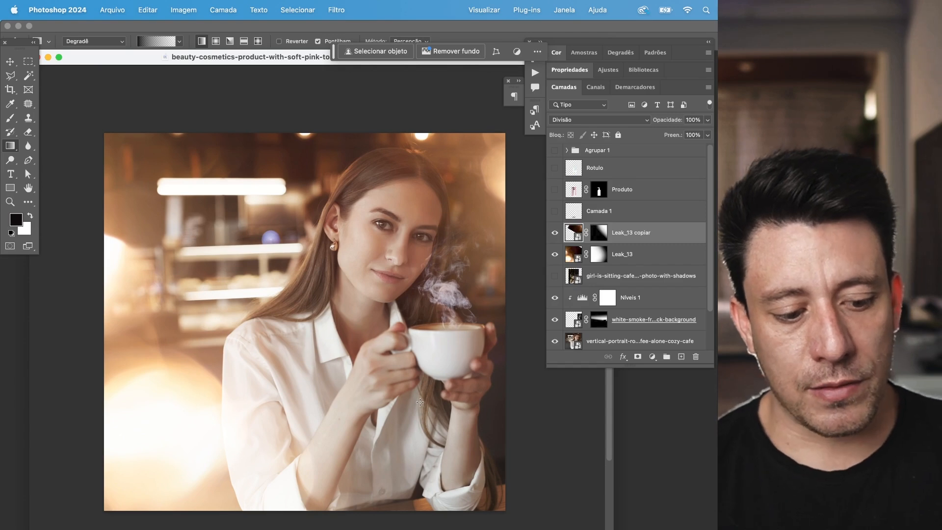
pyautogui.press('t')
pyautogui.click(150, 401)
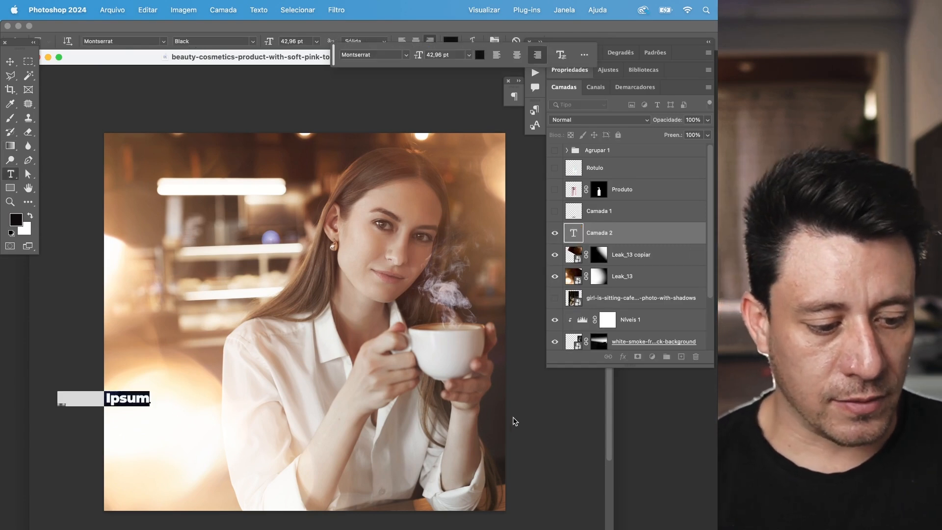
pyautogui.write('café ')
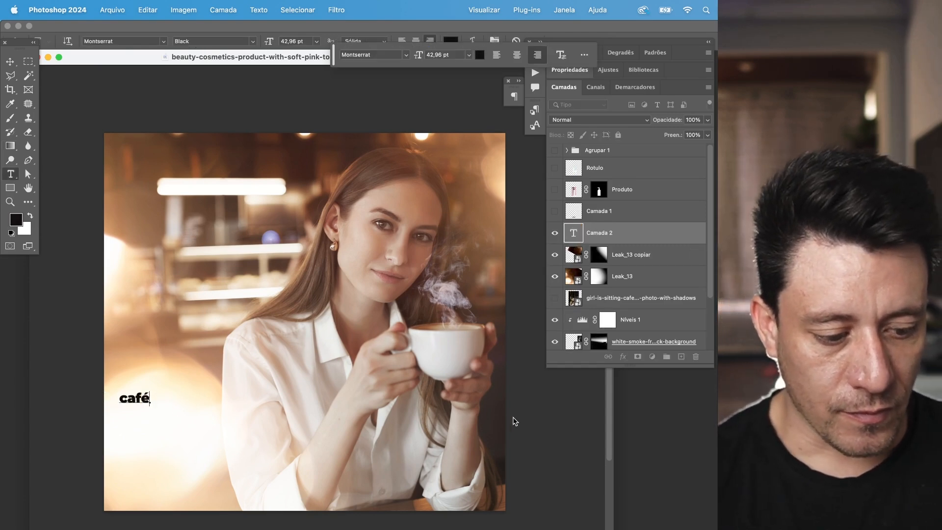
pyautogui.write('Brasil')
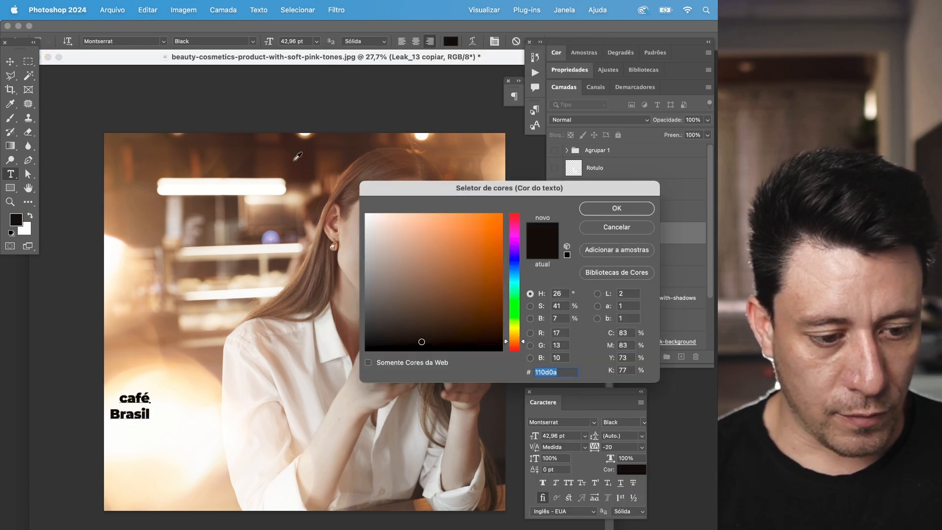
# - Colour the "café Brasil" text brown #6b492b by sampling the portrait's background, and align it to the left
pyautogui.click(297, 156)
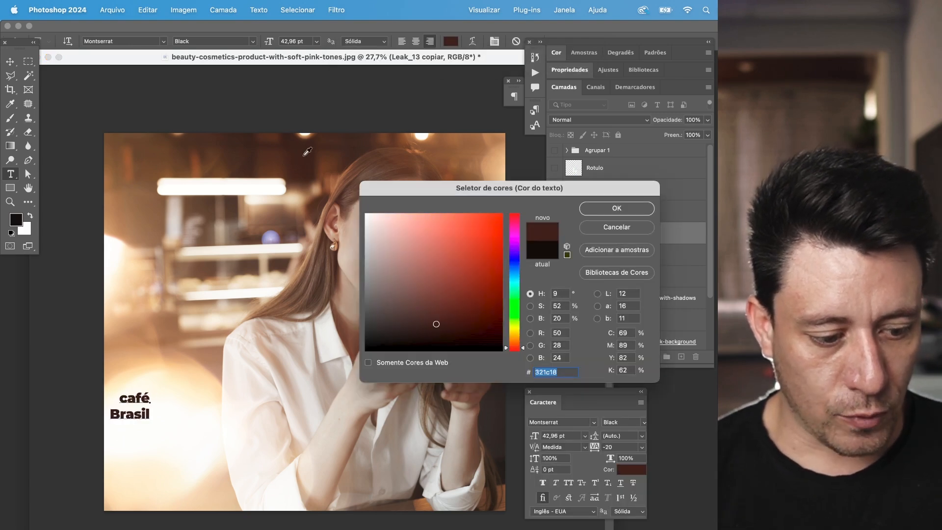
pyautogui.click(272, 165)
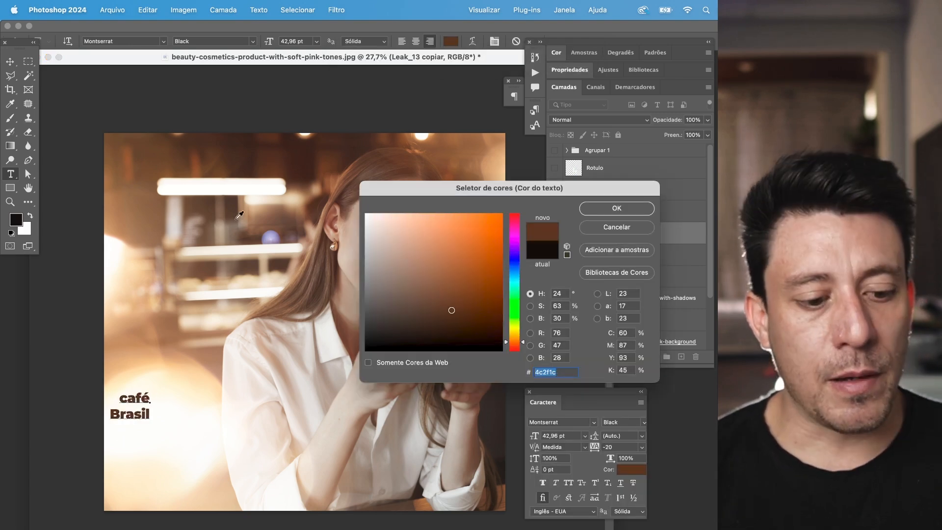
pyautogui.click(170, 169)
pyautogui.click(596, 211)
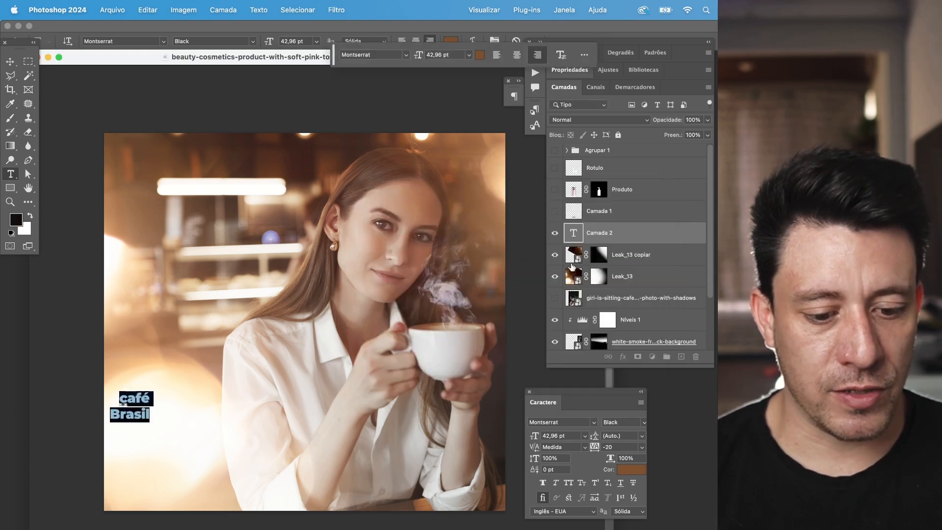
pyautogui.click(402, 41)
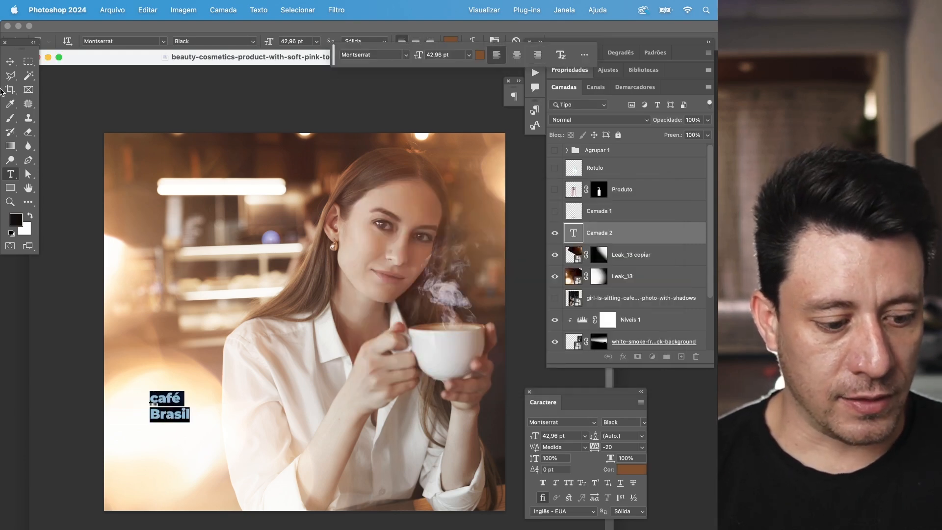
# - Enlarge the "café Brasil" text to 207,93 pt and position it over the portrait's lower-left area
pyautogui.click(14, 64)
pyautogui.press('super+t')
pyautogui.moveTo(189, 388); pyautogui.dragTo(343, 278)
pyautogui.moveTo(277, 365); pyautogui.dragTo(257, 411)
pyautogui.press('Return')
# - Set the leading of the "café Brasil" text to 158 pt
pyautogui.write('198')
pyautogui.press('Return')
pyautogui.hotkey('shift', 'Down')
pyautogui.hotkey('shift', 'Down')
pyautogui.hotkey('shift', 'Down')
pyautogui.hotkey('shift', 'Down')
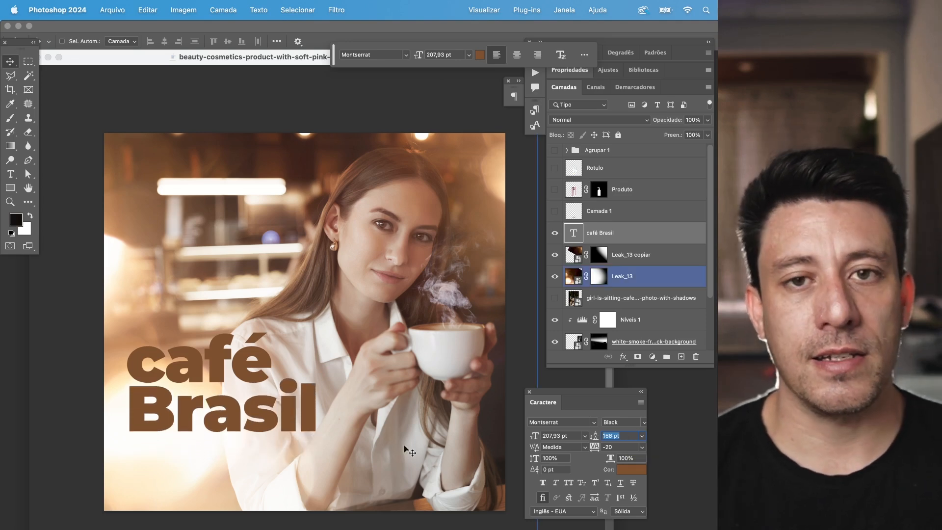
# - Capitalise the first letter of the text so it reads "Café Brasil"
pyautogui.press('BackSpace')
pyautogui.keyDown('super'); pyautogui.click(168, 415); pyautogui.keyUp('super')
pyautogui.press('Return')
pyautogui.press('t')
pyautogui.moveTo(164, 377); pyautogui.dragTo(126, 392)
pyautogui.write('C')
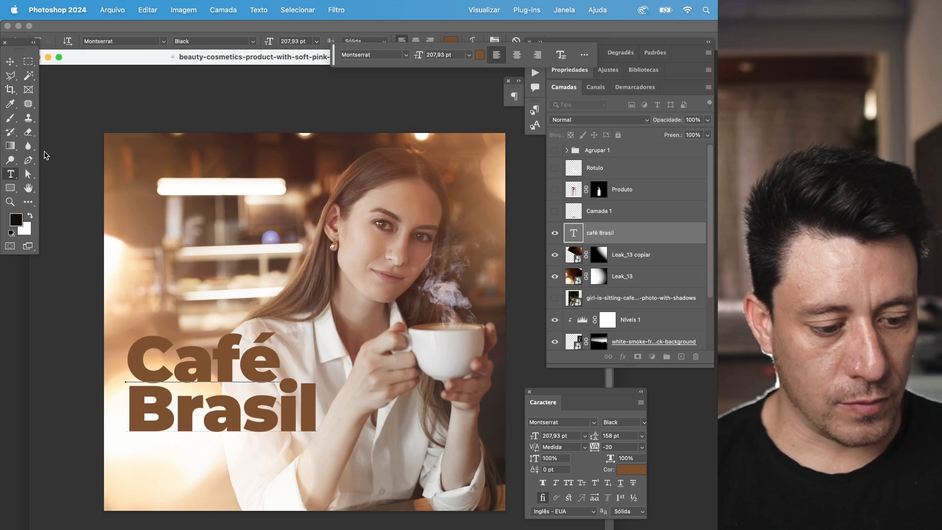
# - Duplicate the "Café Brasil" text above the original and replace the copy's wording with "O melhor"
pyautogui.click(9, 61)
pyautogui.moveTo(231, 387); pyautogui.dragTo(266, 299)
pyautogui.doubleClick(270, 298)
pyautogui.write('O melhor')
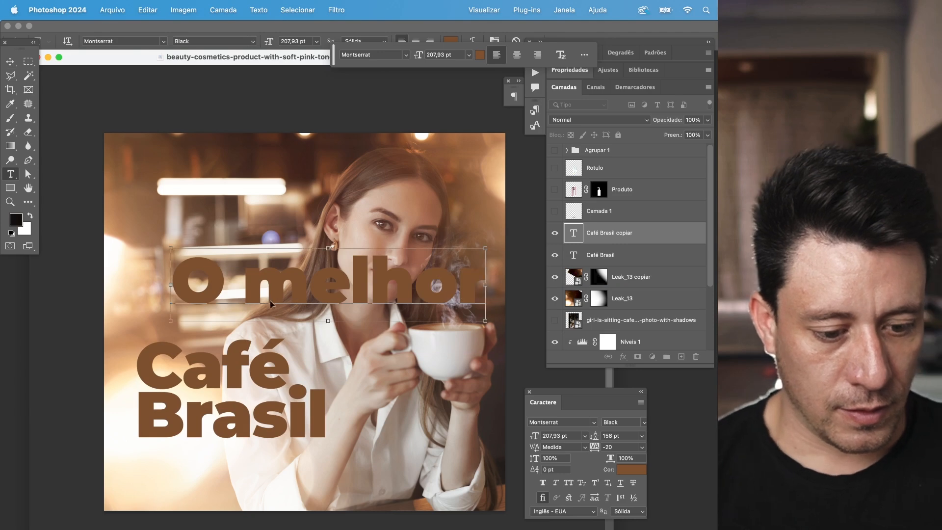
# - Try Amino-Alt on the "O melhor" text and settle on the handwritten Amithen Regular font
pyautogui.press('super+a')
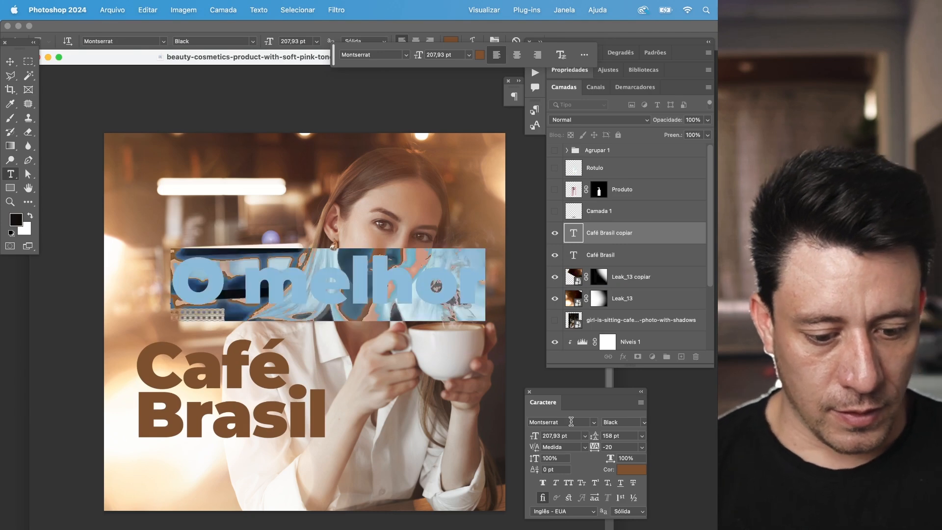
pyautogui.click(593, 423)
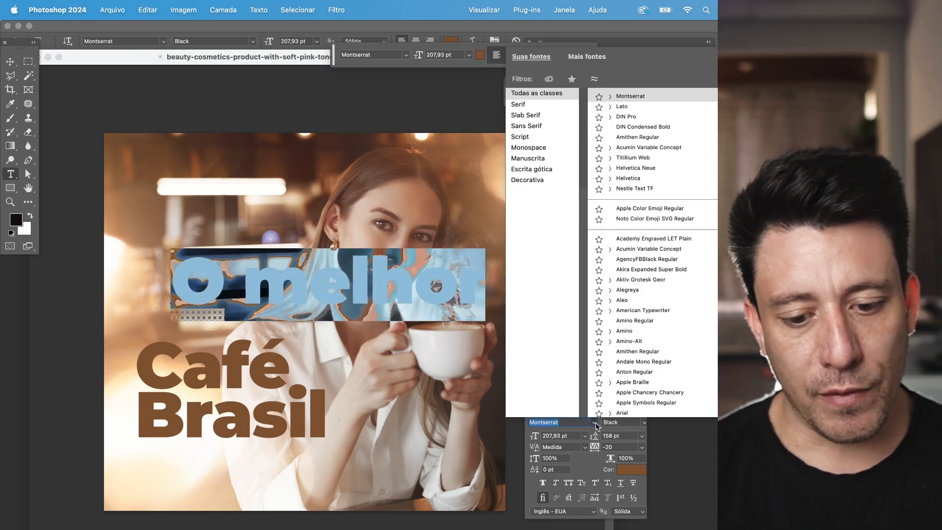
pyautogui.click(629, 341)
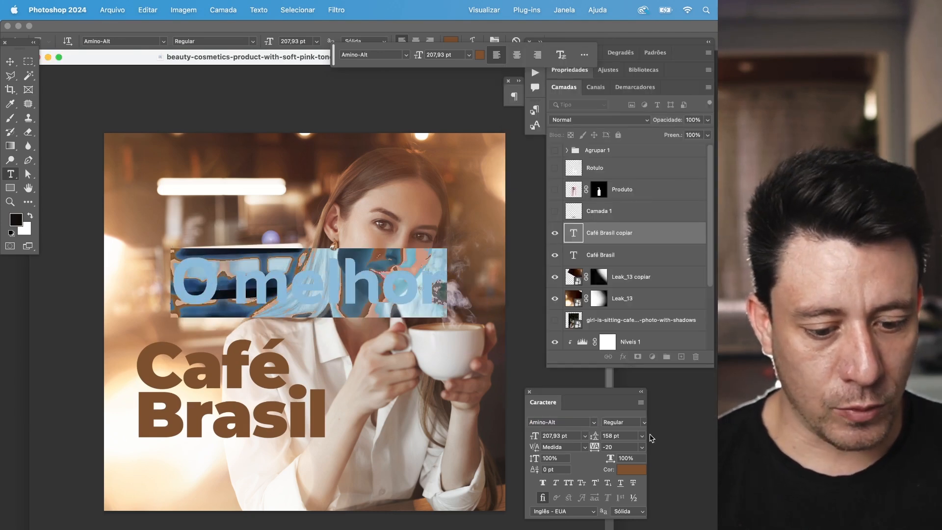
pyautogui.click(593, 427)
pyautogui.click(684, 358)
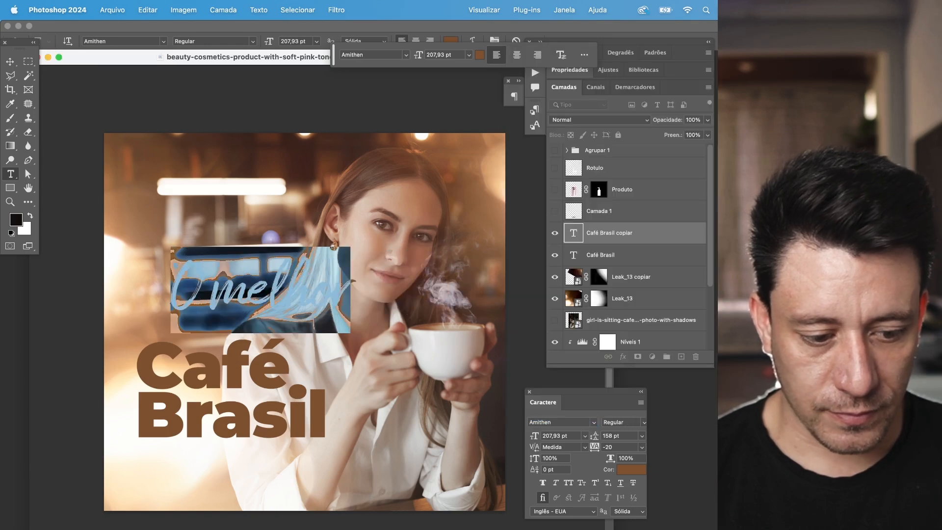
pyautogui.click(341, 314)
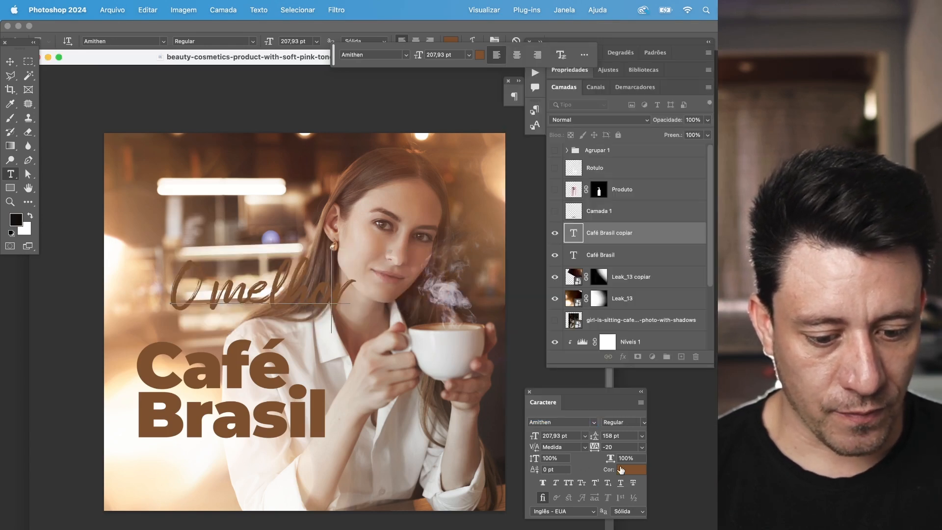
# - Colour the "O melhor" text light orange #cfa675, sampled from the glow in the portrait's upper-right area
pyautogui.click(632, 469)
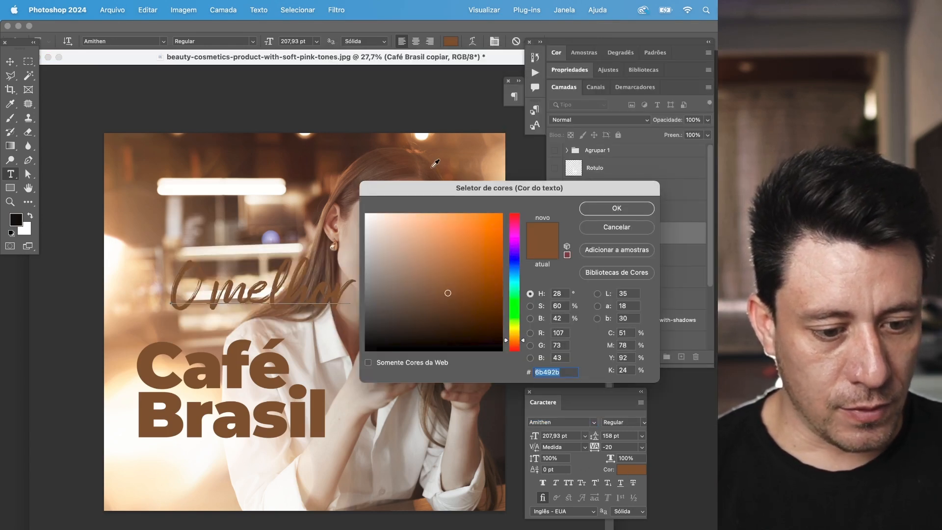
pyautogui.click(474, 165)
pyautogui.click(493, 168)
pyautogui.click(595, 208)
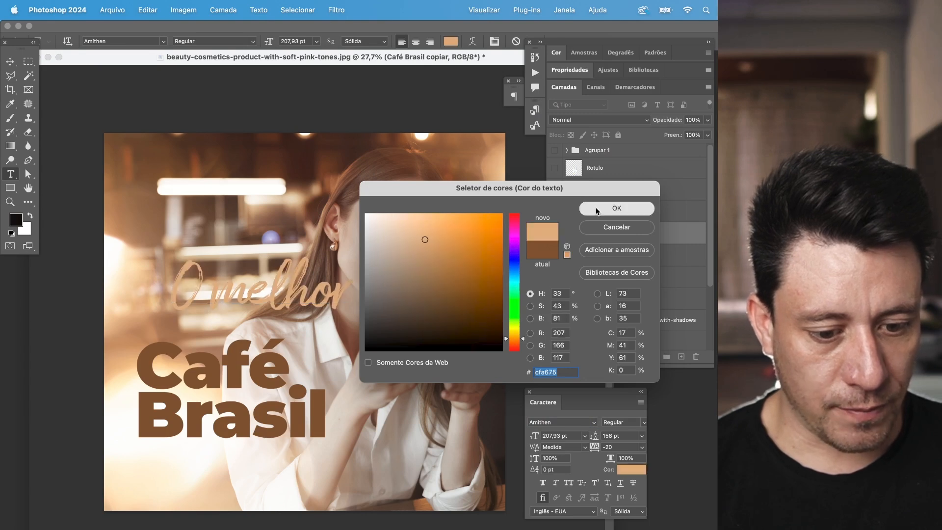
# - Move "O melhor" beneath "Brasil", reduce it to 184,68 pt, tilt it slightly upward and nudge it down
pyautogui.click(10, 61)
pyautogui.moveTo(289, 277); pyautogui.dragTo(256, 436)
pyautogui.hotkey('ctrl', 't')
pyautogui.moveTo(349, 442); pyautogui.dragTo(357, 421)
pyautogui.moveTo(315, 396); pyautogui.dragTo(299, 415)
pyautogui.moveTo(249, 449); pyautogui.dragTo(266, 442)
pyautogui.press('Return')
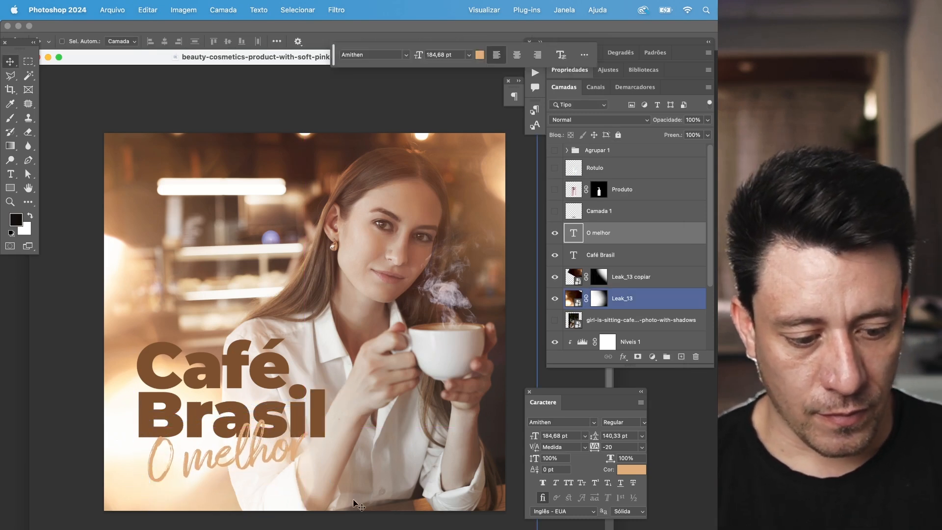
pyautogui.hotkey('shift', 'Down')
pyautogui.hotkey('shift', 'Down')
pyautogui.hotkey('shift', 'Down')
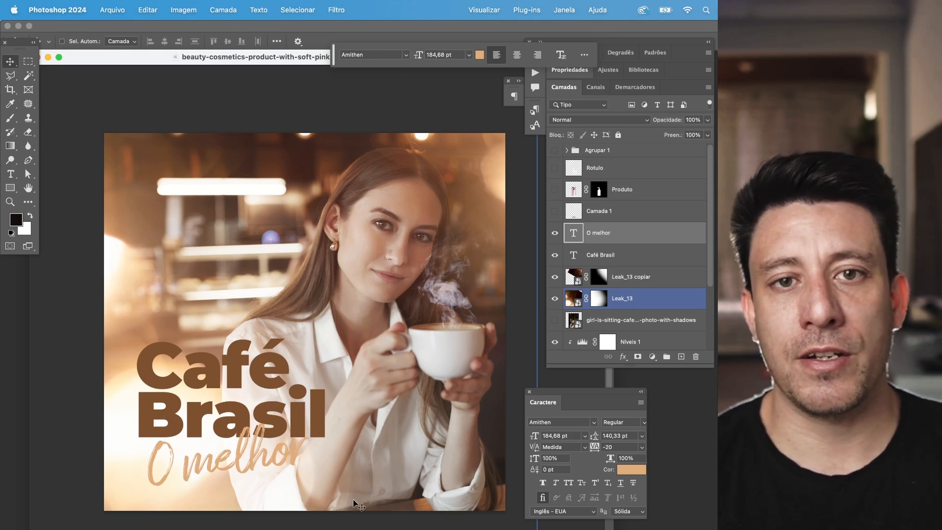
# - Scale the "Café Brasil" text to 189,89% so it spans most of the portrait's width
pyautogui.keyDown('super'); pyautogui.click(309, 407); pyautogui.keyUp('super')
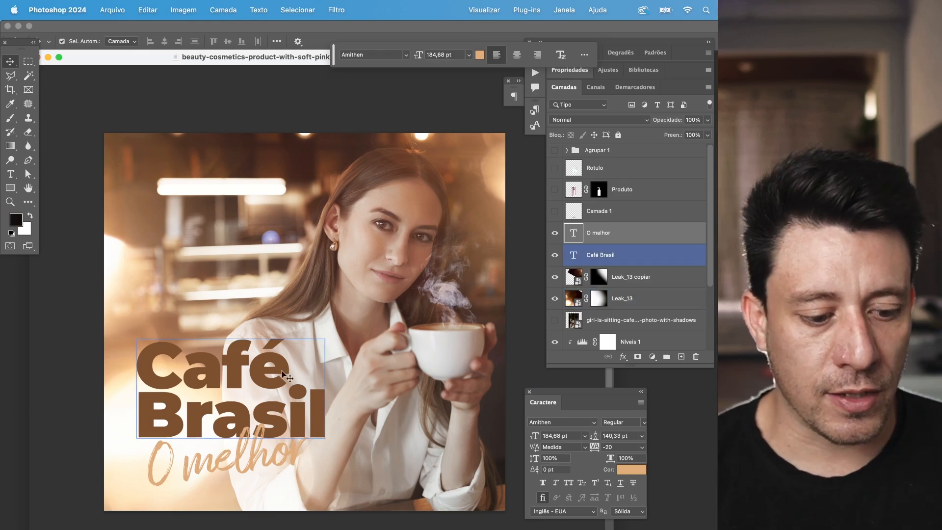
pyautogui.press('super+t')
pyautogui.moveTo(327, 333); pyautogui.dragTo(501, 199)
pyautogui.moveTo(403, 324); pyautogui.dragTo(399, 356)
pyautogui.press('Return')
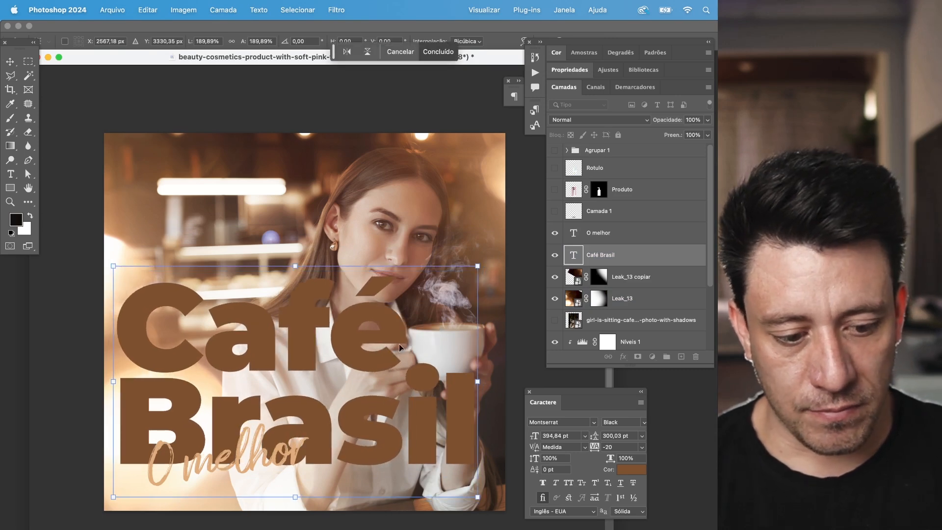
# - Change the "Café Brasil" text colour to white and move the text slightly up and to the right
pyautogui.click(632, 469)
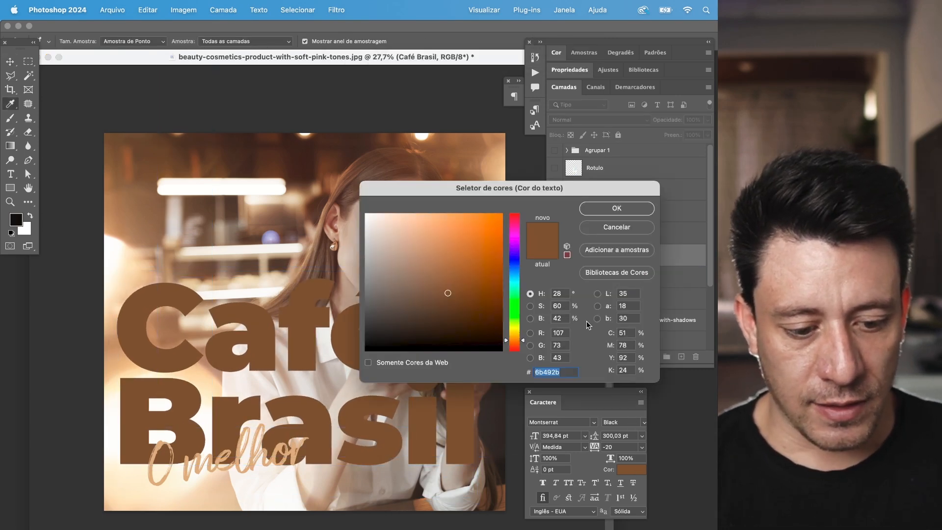
pyautogui.moveTo(432, 275); pyautogui.dragTo(304, 173)
pyautogui.press('Return')
pyautogui.moveTo(352, 350); pyautogui.dragTo(363, 336)
# - Check the Leak_13 layer's visibility and fade the leak's upper-left part with another gradient on its mask
pyautogui.keyDown('super'); pyautogui.click(293, 421); pyautogui.keyUp('super')
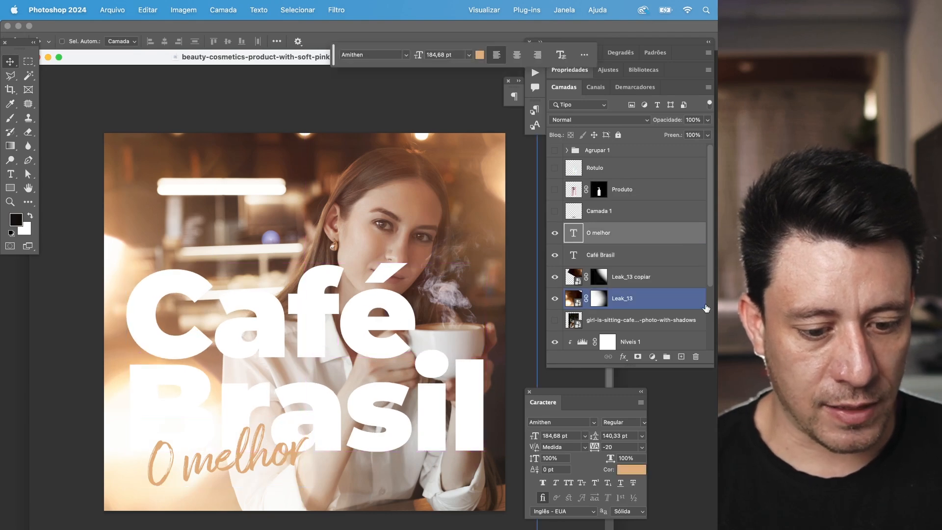
pyautogui.click(575, 299)
pyautogui.click(555, 299)
pyautogui.click(554, 299)
pyautogui.moveTo(277, 335); pyautogui.dragTo(220, 413)
# - Enlarge the "O melhor" text and move it right so it is centred over the bottom of "Brasil"
pyautogui.keyDown('super'); pyautogui.click(231, 452); pyautogui.keyUp('super')
pyautogui.press('super+t')
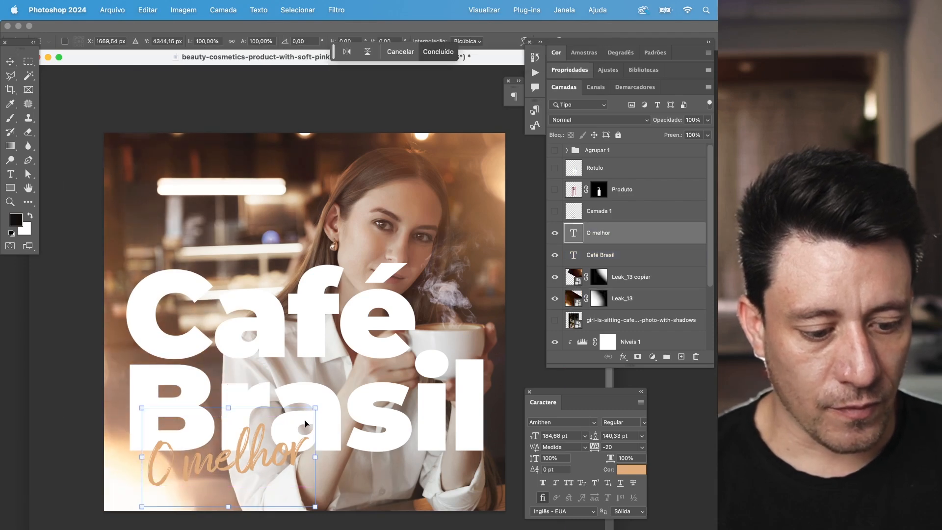
pyautogui.moveTo(314, 410); pyautogui.dragTo(381, 454)
pyautogui.keyDown('super'); pyautogui.click(461, 406); pyautogui.keyUp('super')
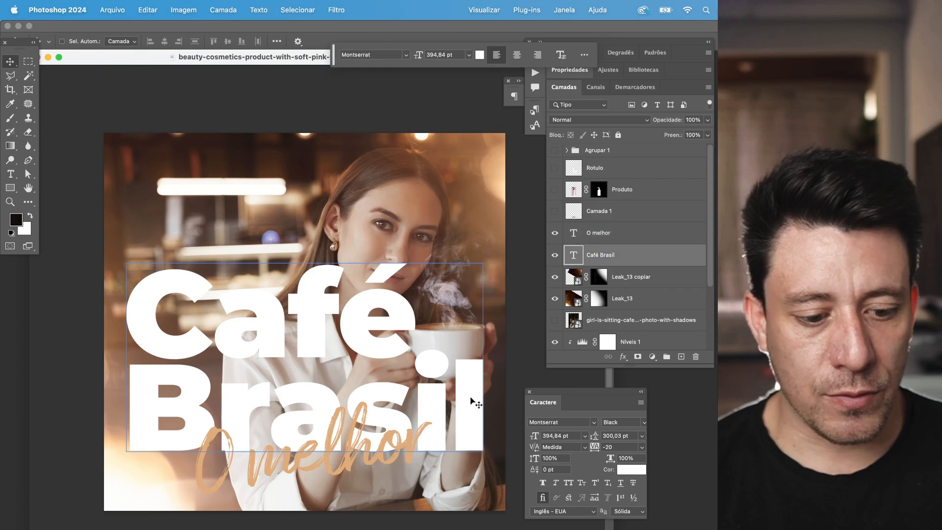
pyautogui.doubleClick(475, 378)
pyautogui.click(10, 62)
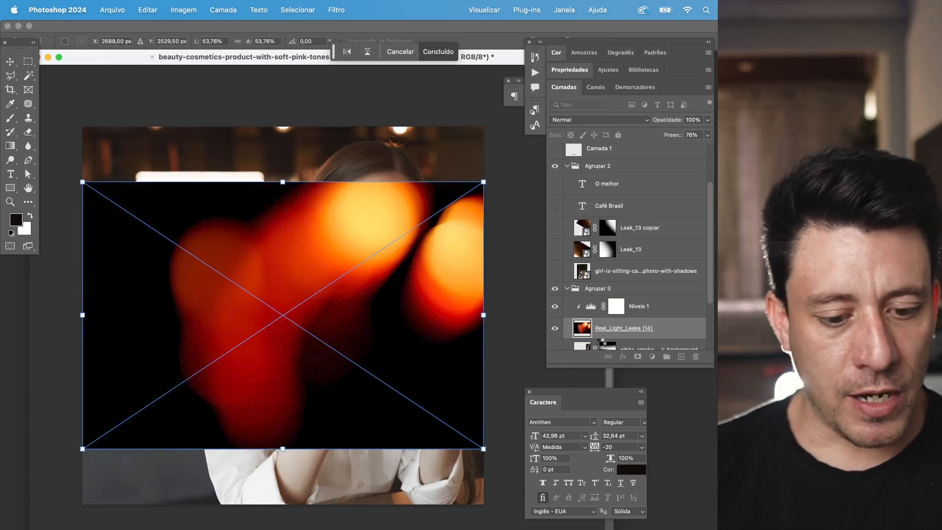
# - Place the Real_Light_Leaks (14) image, hide it and move its layer to the top of Agrupar 2
pyautogui.press('Return')
pyautogui.click(555, 328)
pyautogui.moveTo(619, 329); pyautogui.dragTo(610, 177)
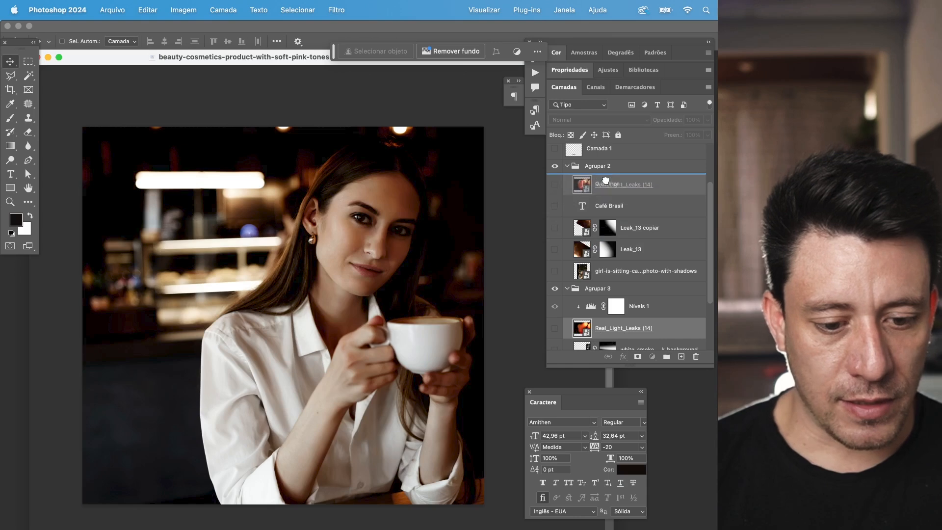
# - Hide the Níveis 1 adjustment layer and show the Real_Light_Leaks (14) layer over the portrait
pyautogui.click(607, 328)
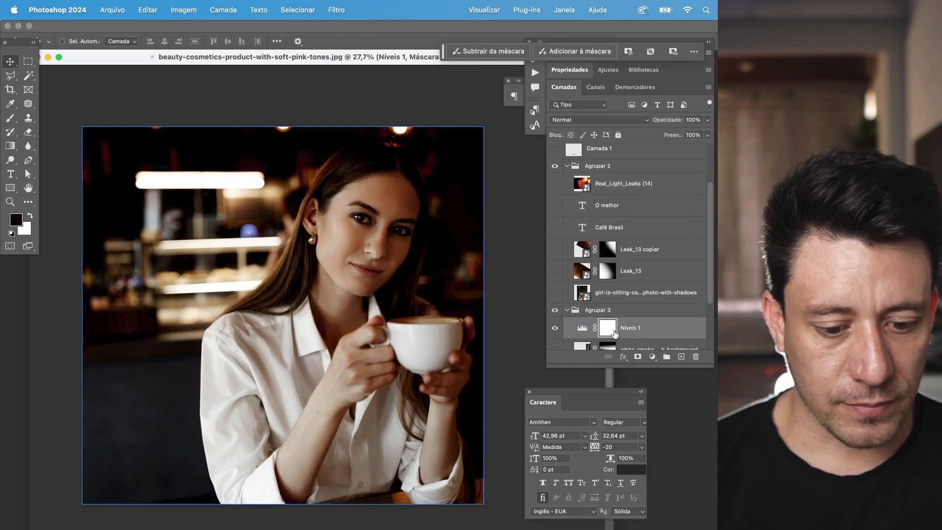
pyautogui.scroll(-1, 608, 304)
pyautogui.click(554, 318)
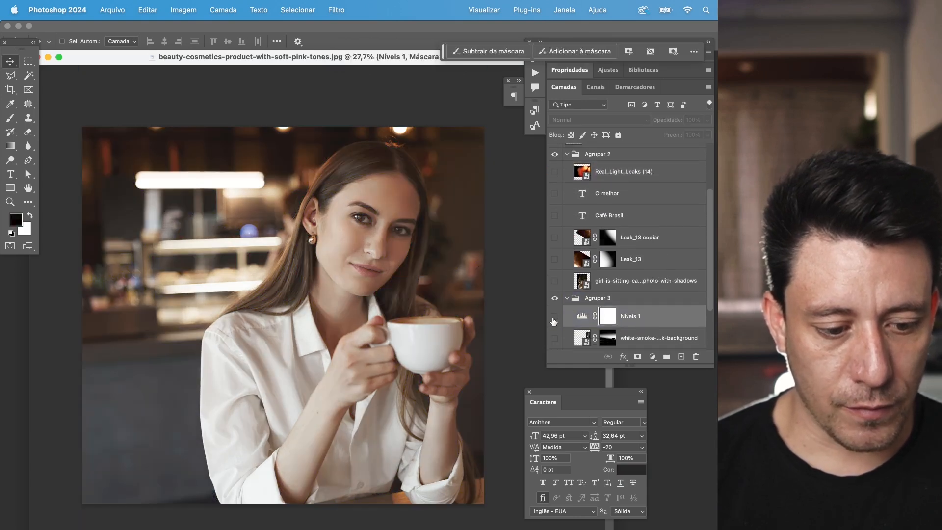
pyautogui.click(560, 170)
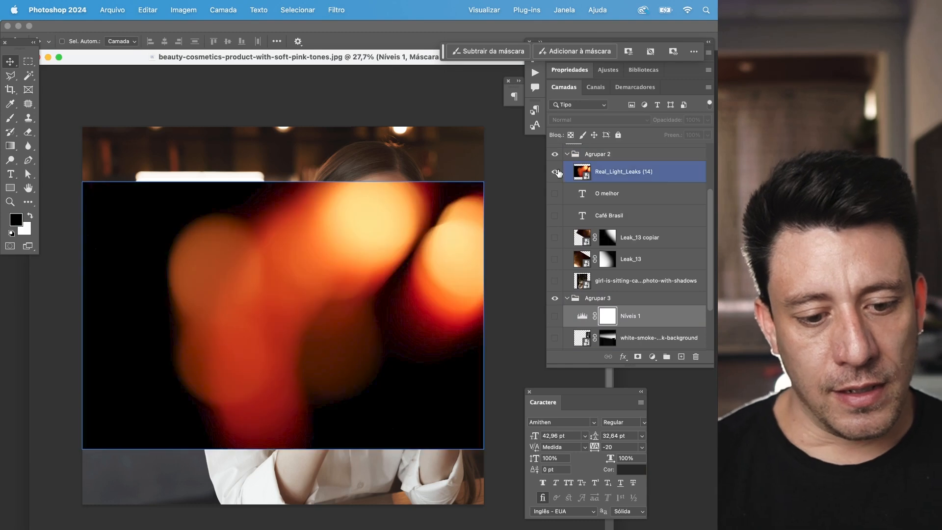
# - Set the Real_Light_Leaks (14) layer's blend mode to Sobrepor
pyautogui.click(623, 171)
pyautogui.click(582, 119)
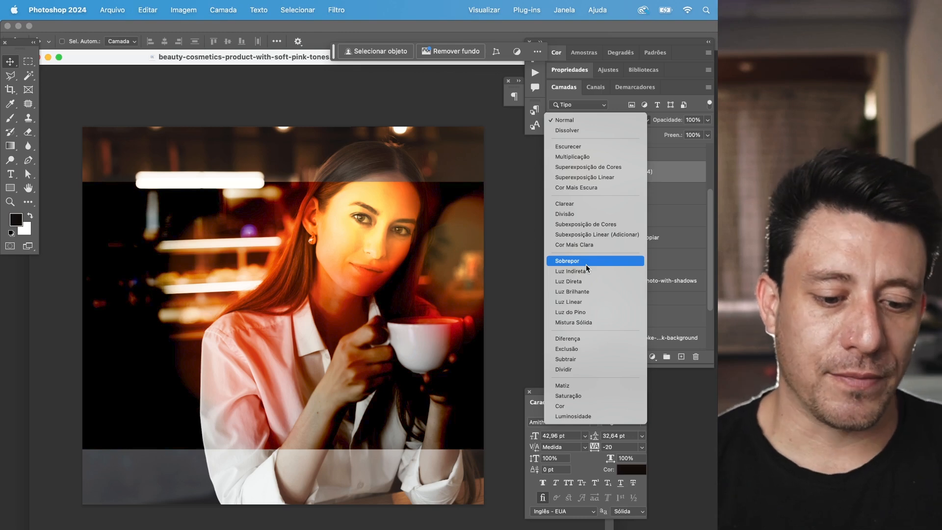
pyautogui.click(586, 264)
# - Enlarge and reposition the Real_Light_Leaks (14) image with Free Transform until it covers the whole portrait
pyautogui.press('super+minus')
pyautogui.press('super+t')
pyautogui.moveTo(425, 230); pyautogui.dragTo(496, 192)
pyautogui.scroll(3, 409, 276)
pyautogui.moveTo(375, 349); pyautogui.dragTo(339, 360)
pyautogui.scroll(2, 295, 364)
pyautogui.press('Return')
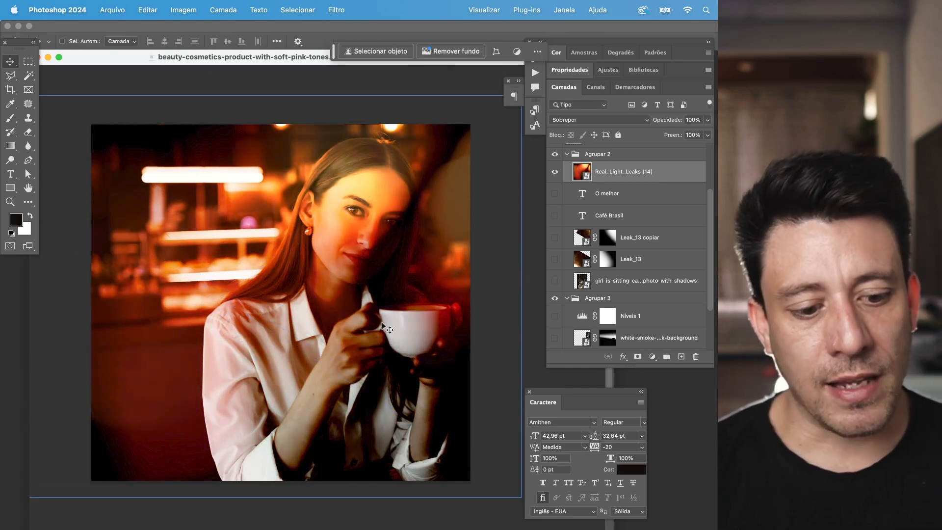
# - Check the light leak in Normal mode, undo that change, and readjust its placement over the portrait with Free Transform
pyautogui.click(567, 119)
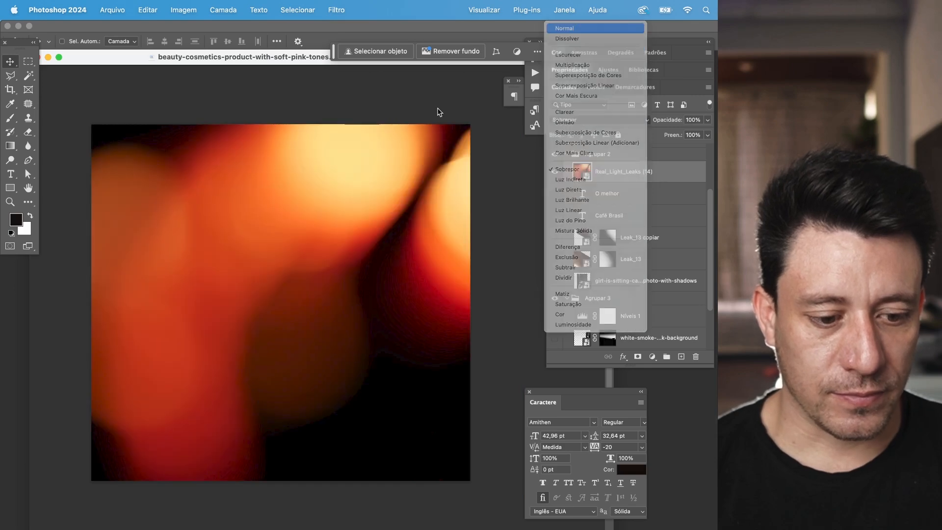
pyautogui.press('super+z')
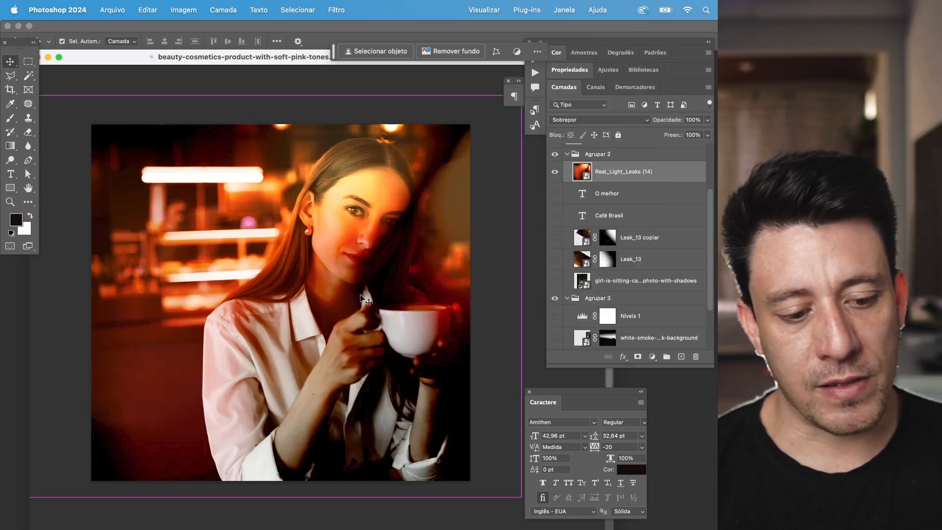
pyautogui.press('super+t')
pyautogui.moveTo(321, 338); pyautogui.dragTo(304, 355)
pyautogui.press('Return')
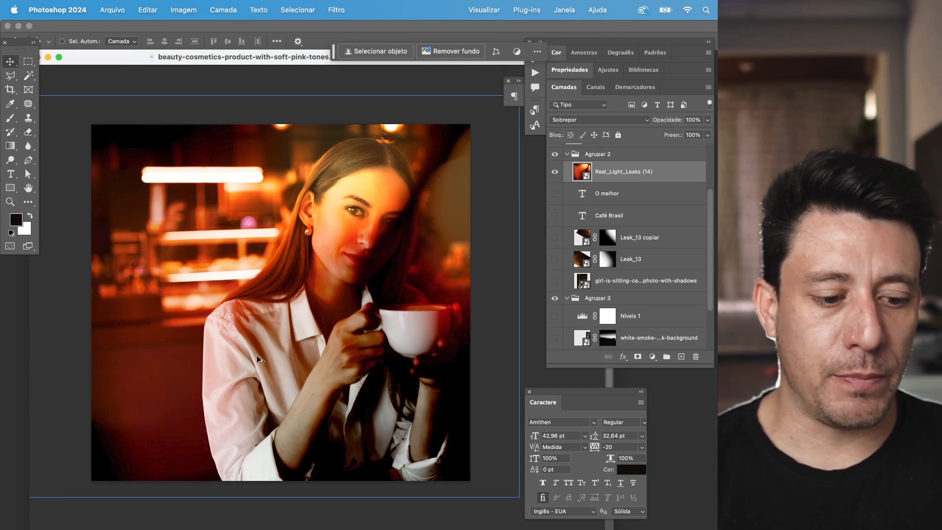
# - In the Real_Light_Leaks (14) blending options, split the white Camada Subjacente slider to 90 / 255 after trying the black slider
pyautogui.scroll(1, 259, 359)
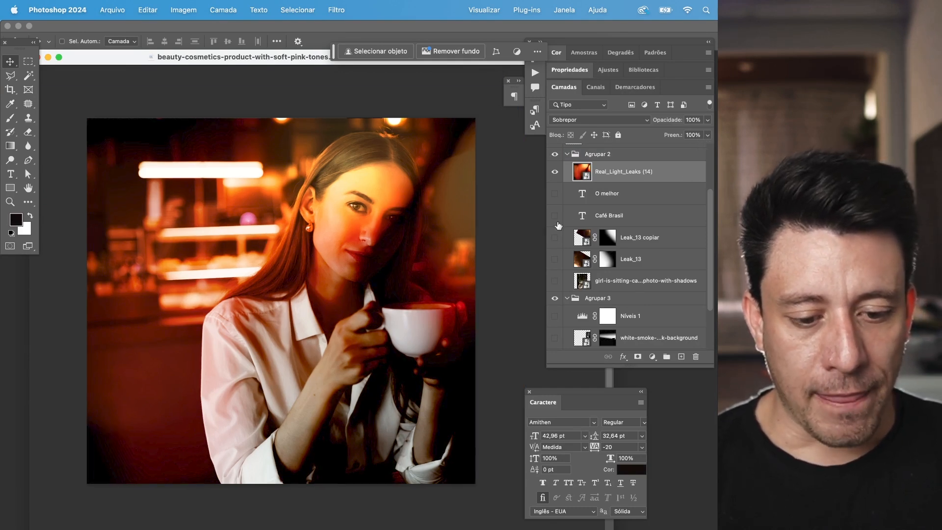
pyautogui.click(588, 158)
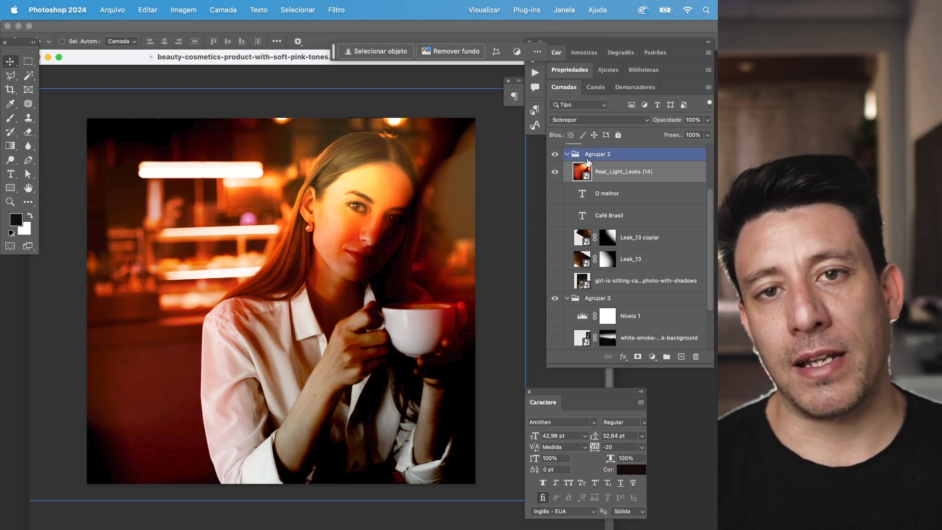
pyautogui.doubleClick(662, 178)
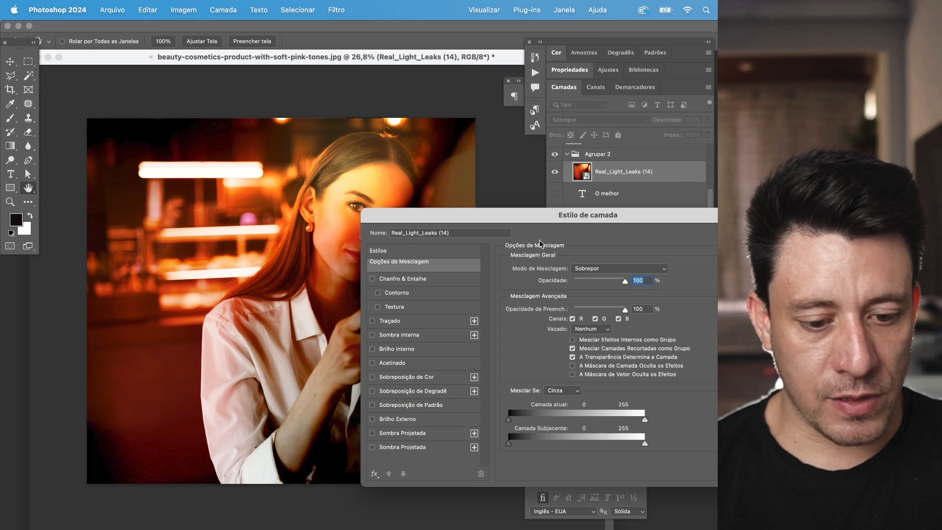
pyautogui.moveTo(599, 218); pyautogui.dragTo(644, 154)
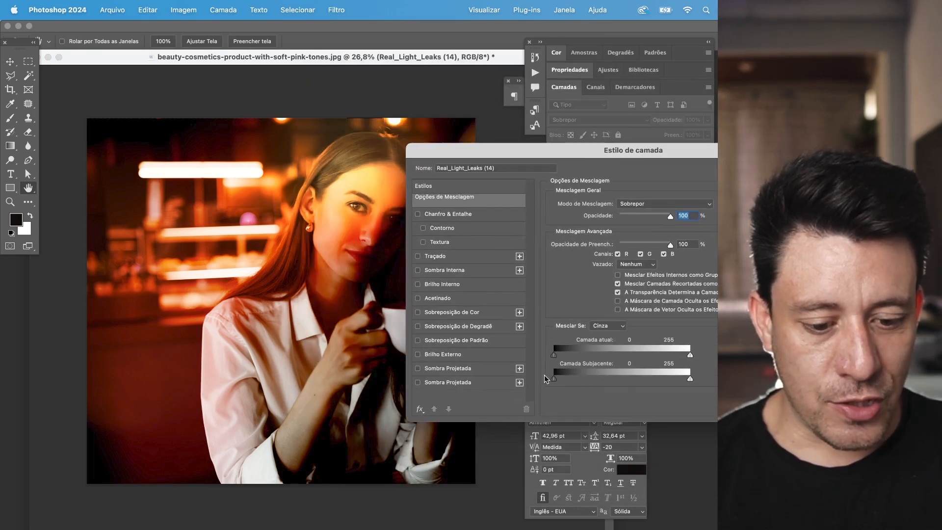
pyautogui.moveTo(644, 159); pyautogui.dragTo(612, 64)
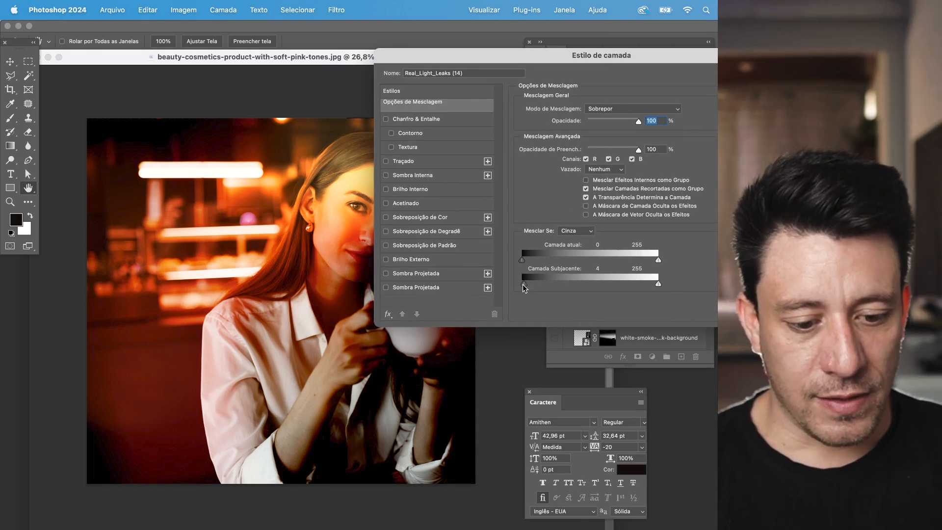
pyautogui.moveTo(523, 285)
pyautogui.mouseDown()
pyautogui.moveTo(570, 281)
pyautogui.moveTo(516, 273)
pyautogui.moveTo(572, 274)
pyautogui.moveTo(510, 271)
pyautogui.moveTo(567, 288)
pyautogui.moveTo(529, 296)
pyautogui.mouseUp()
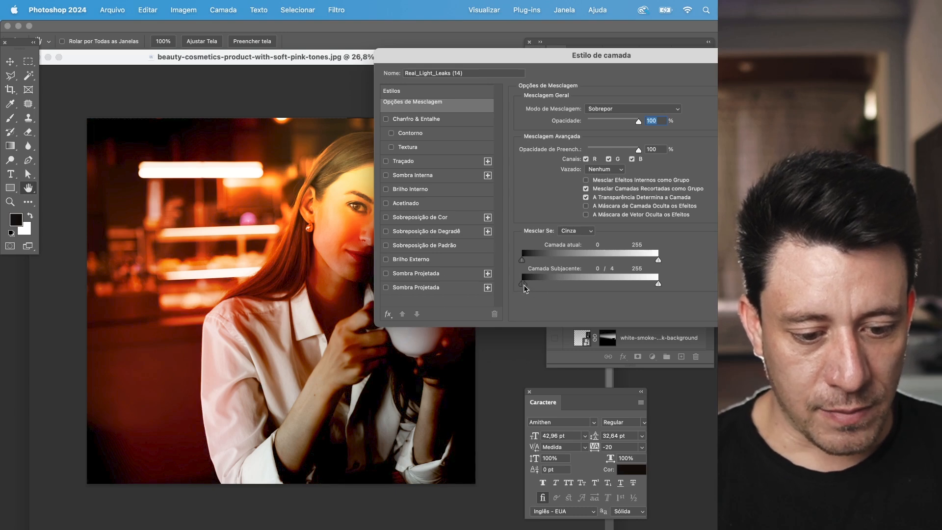
pyautogui.moveTo(533, 288); pyautogui.dragTo(576, 281)
pyautogui.moveTo(656, 283); pyautogui.dragTo(514, 283)
pyautogui.moveTo(608, 284); pyautogui.dragTo(570, 280)
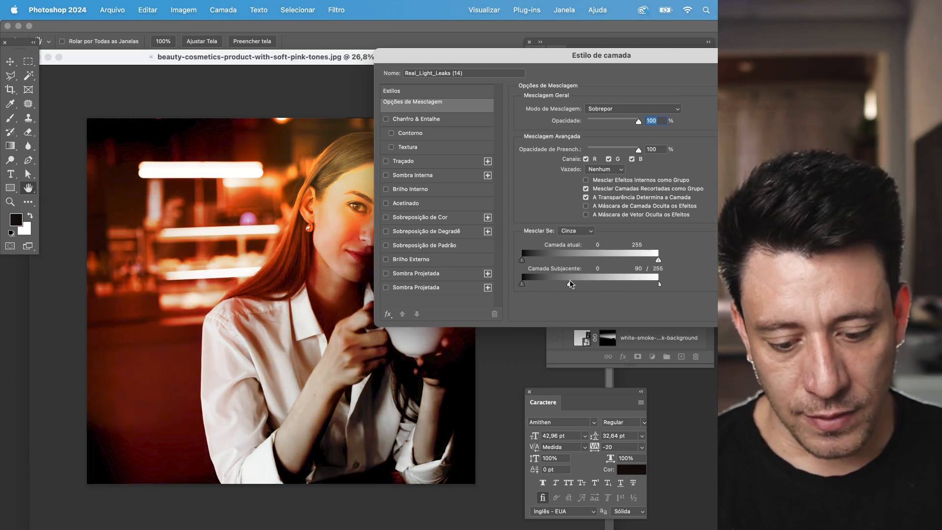
pyautogui.press('Return')
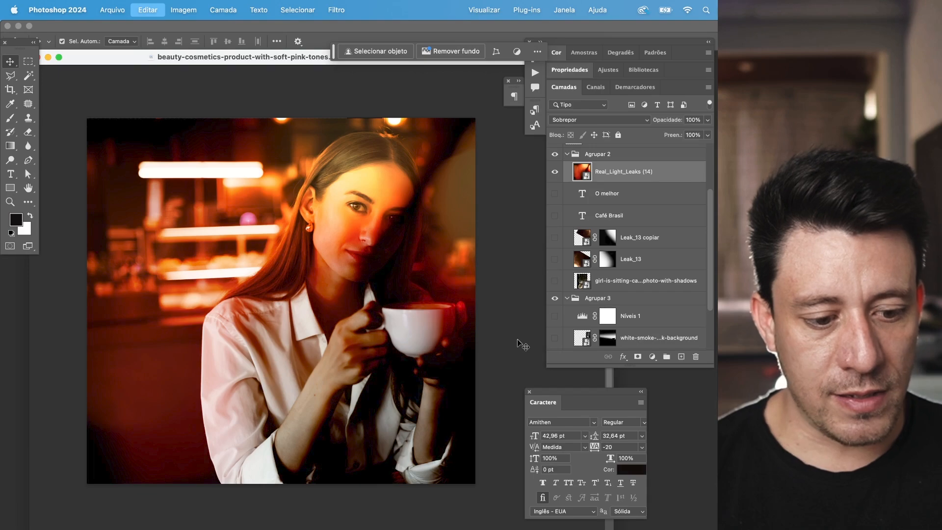
# - Compare the woman's face with and without the underlying-layer blending by undoing and redoing it
pyautogui.press('super+comma')
pyautogui.press('super+comma')
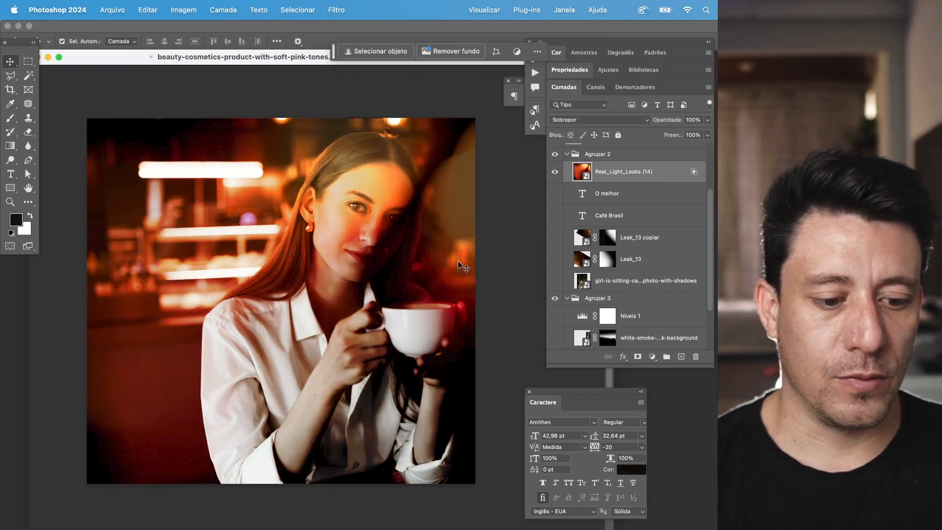
pyautogui.press('super+shift+z')
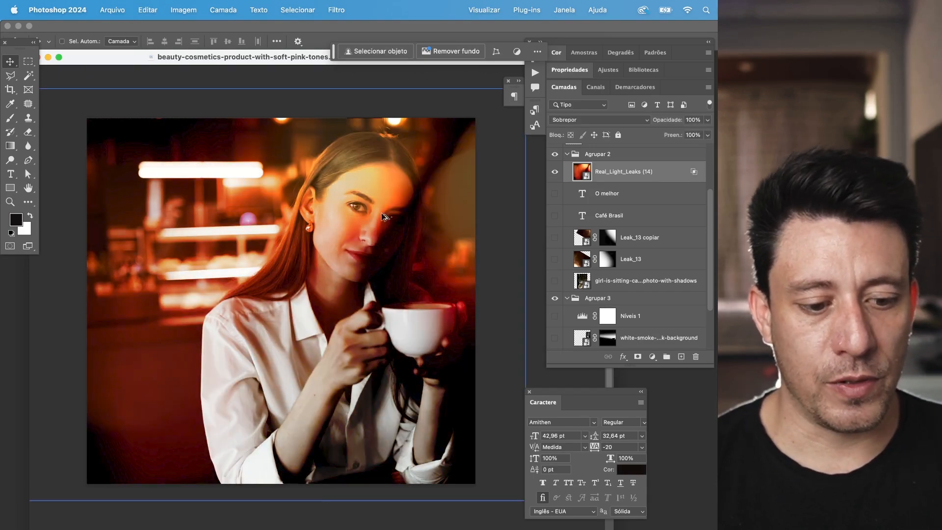
pyautogui.moveTo(383, 215); pyautogui.dragTo(431, 216)
pyautogui.press('super+z')
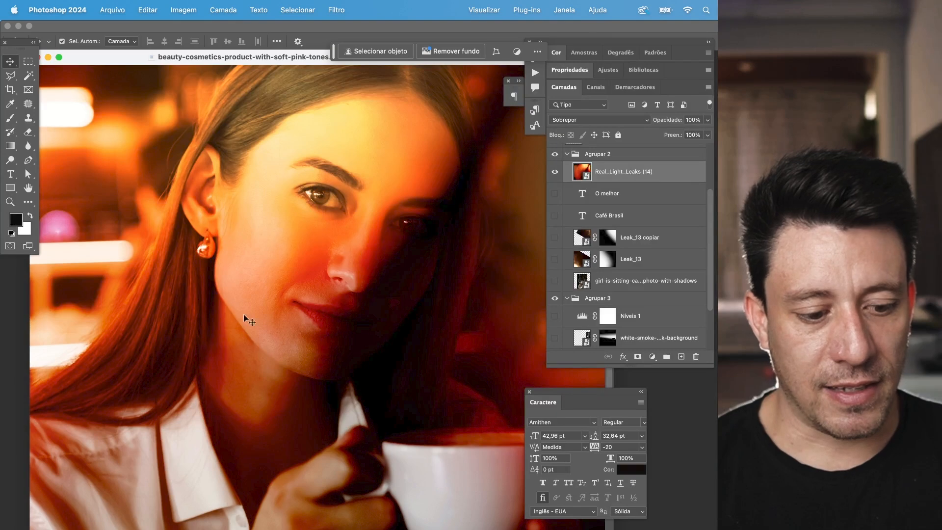
pyautogui.press('super+shift+z')
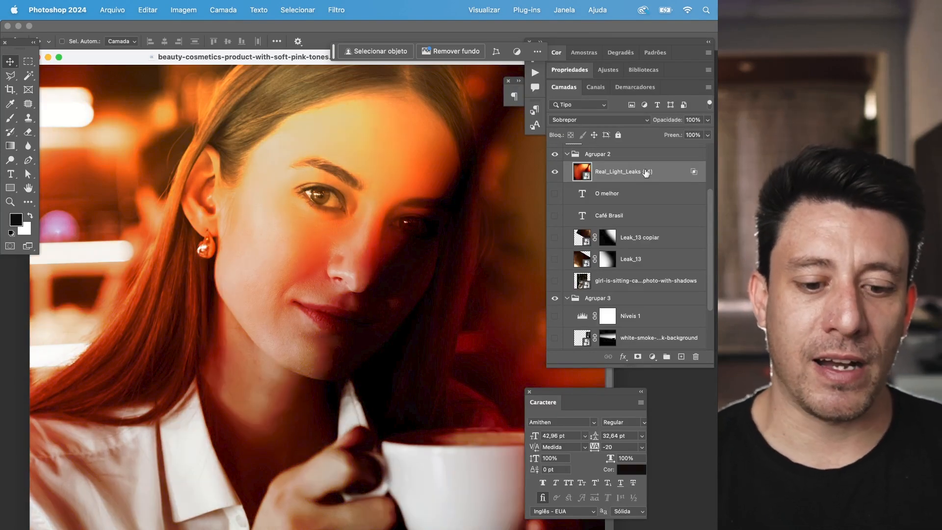
# - Try a fill of 74% on the Real_Light_Leaks (14) layer and examine the whole portrait
pyautogui.click(708, 135)
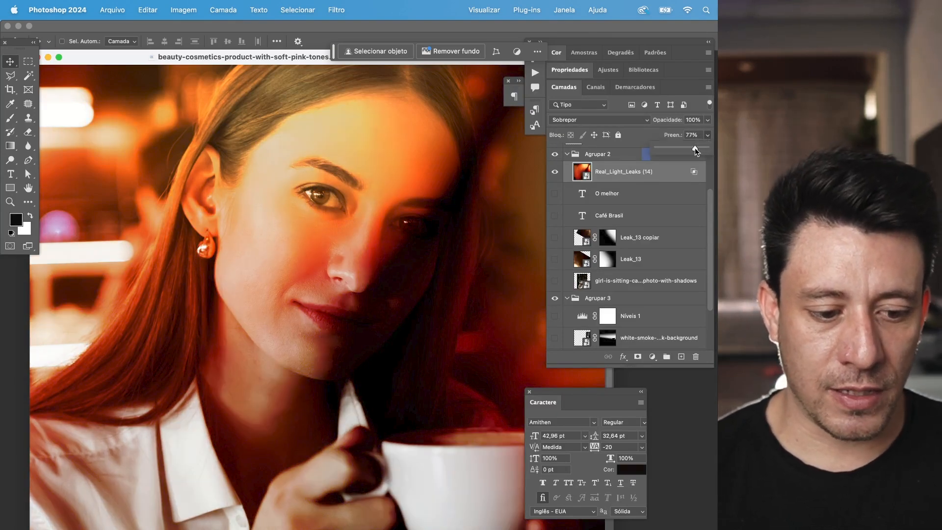
pyautogui.moveTo(694, 148); pyautogui.dragTo(694, 148)
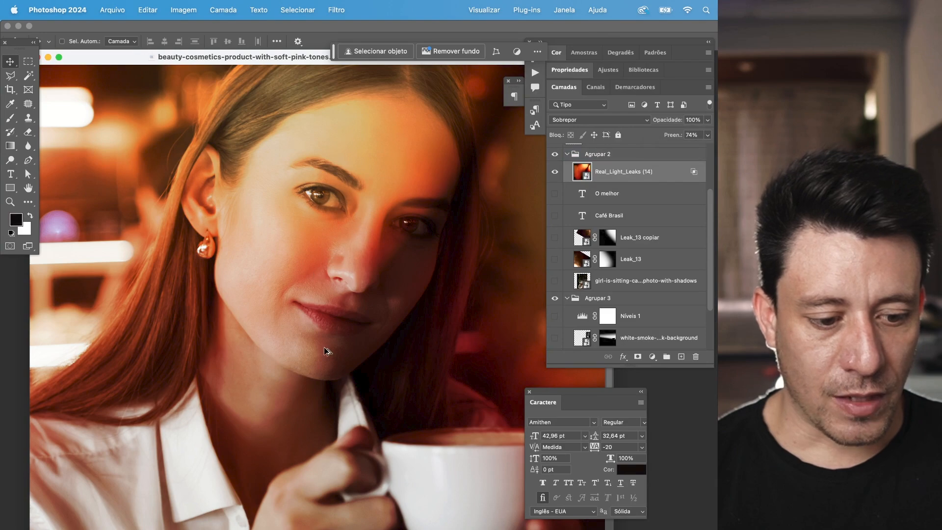
pyautogui.scroll(-3, 324, 348)
pyautogui.moveTo(415, 361); pyautogui.dragTo(434, 275)
pyautogui.moveTo(436, 365); pyautogui.dragTo(433, 358)
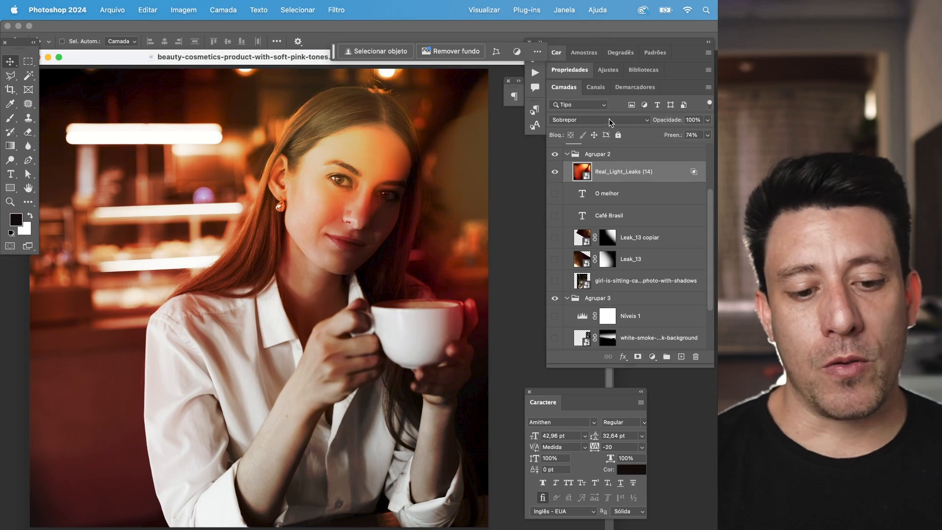
# - Compare how the light leak responds to fill and opacity, returning both to 100%
pyautogui.click(591, 123)
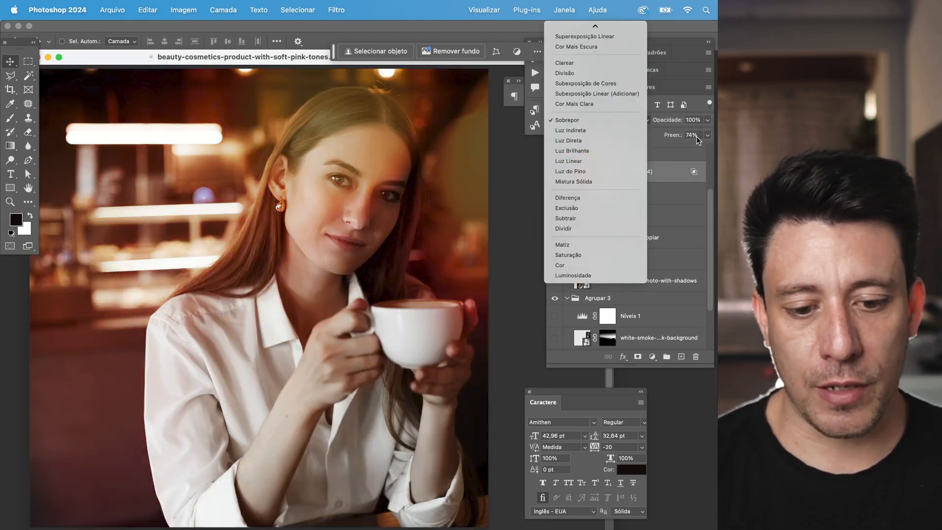
pyautogui.click(707, 140)
pyautogui.click(707, 136)
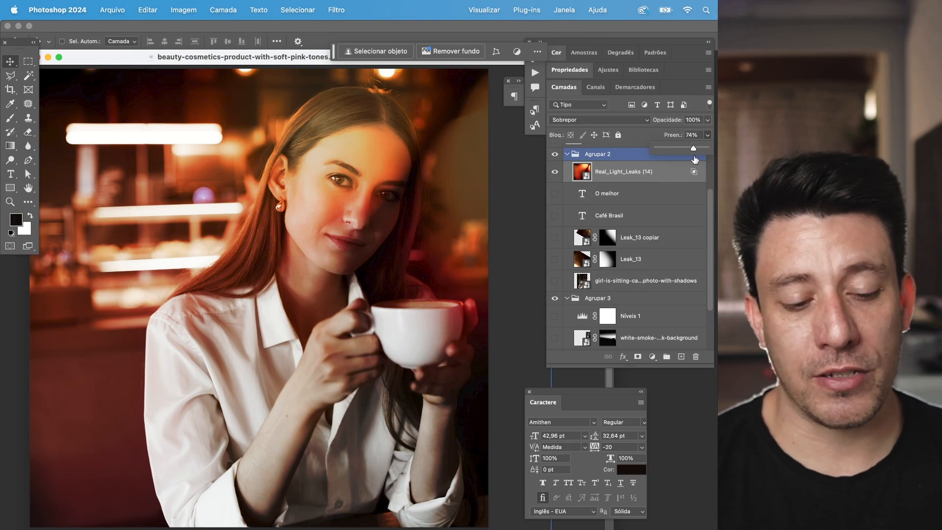
pyautogui.click(707, 121)
pyautogui.click(707, 123)
pyautogui.click(708, 134)
pyautogui.moveTo(693, 147); pyautogui.dragTo(707, 147)
pyautogui.click(708, 121)
pyautogui.moveTo(692, 135); pyautogui.dragTo(710, 136)
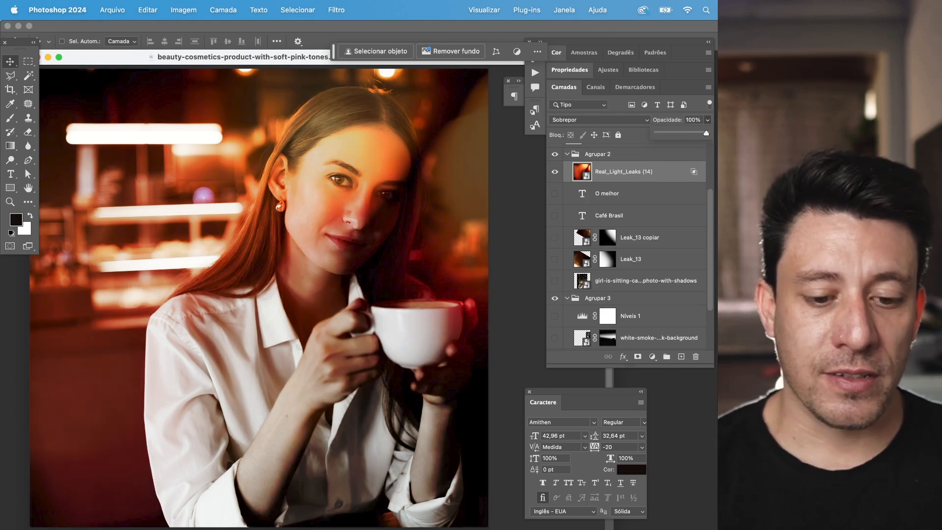
# - Set the light leak's fill to 68% and toggle its visibility to compare the portrait with and without it
pyautogui.click(707, 135)
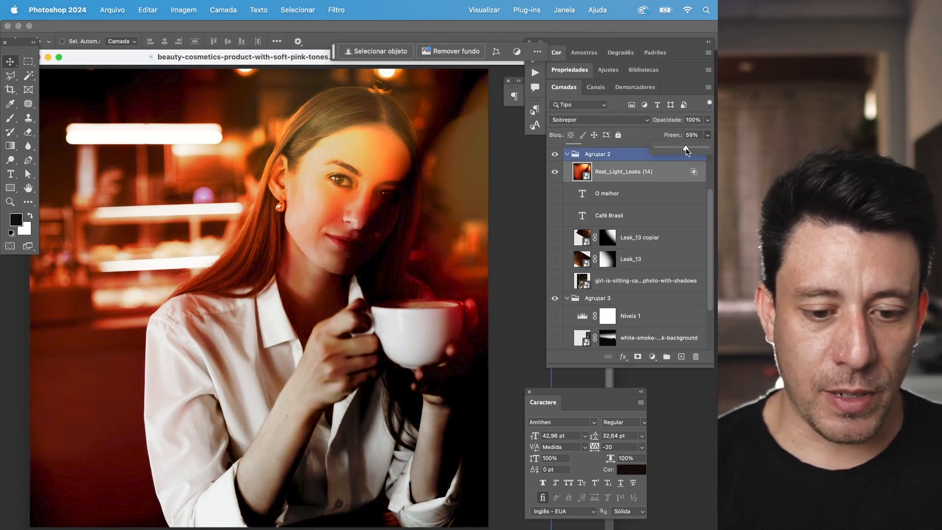
pyautogui.moveTo(686, 149); pyautogui.dragTo(685, 149)
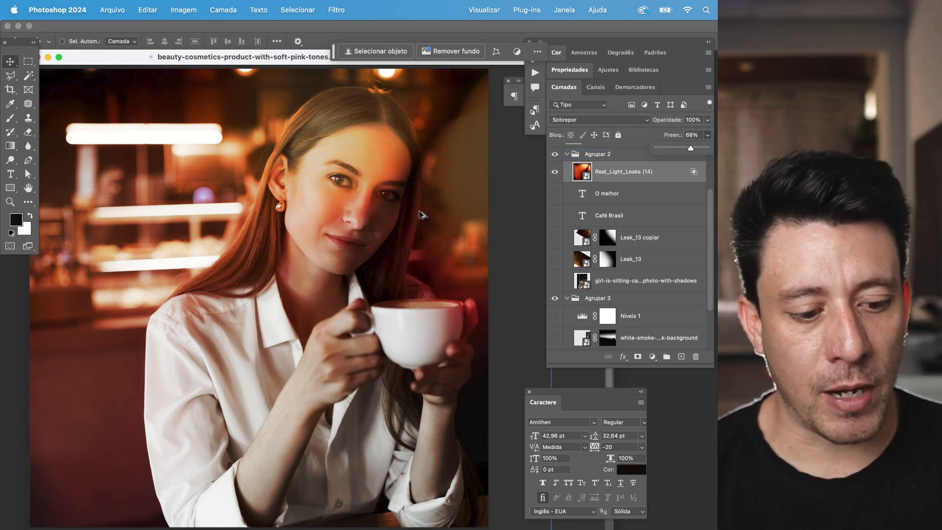
pyautogui.scroll(-2, 326, 287)
pyautogui.moveTo(339, 322); pyautogui.dragTo(395, 332)
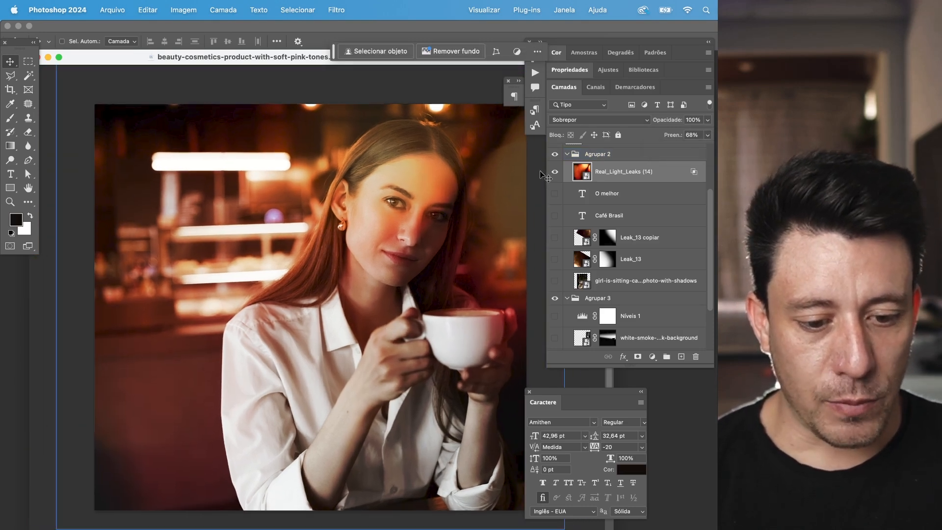
pyautogui.click(554, 172)
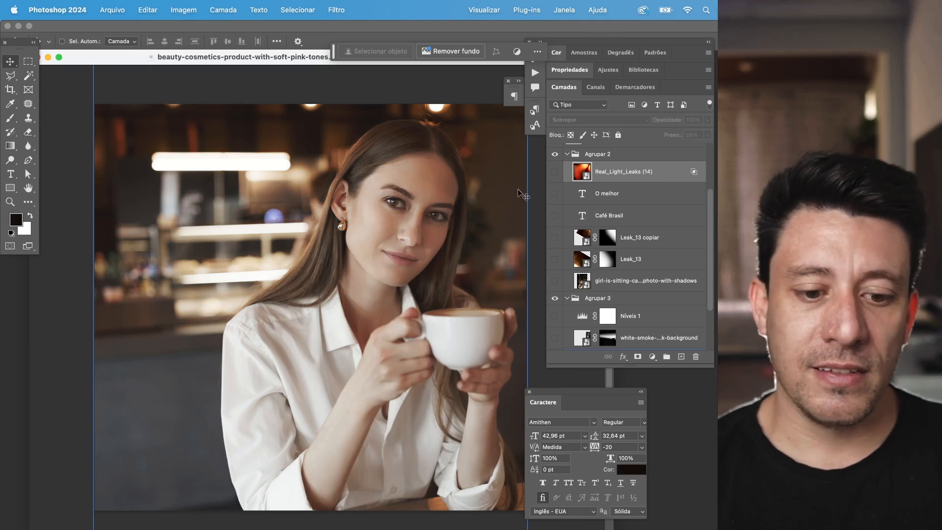
pyautogui.click(554, 171)
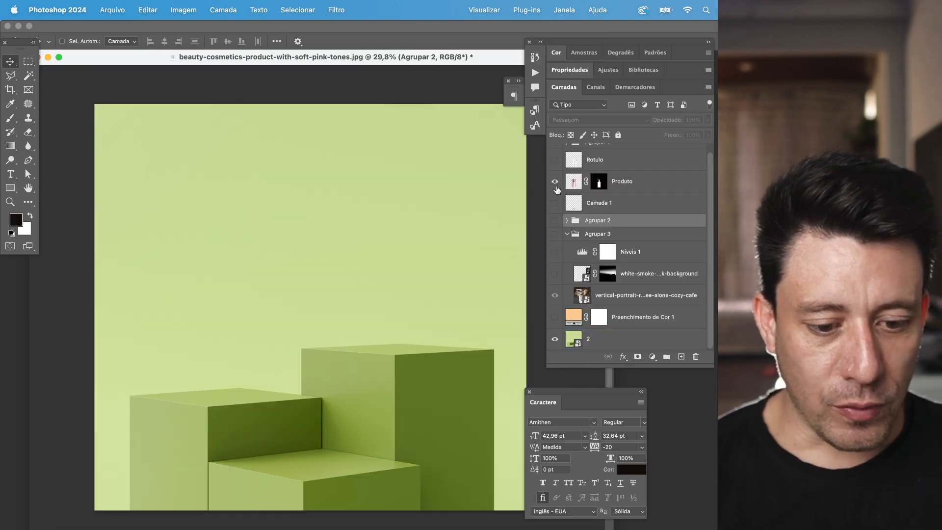
# - Move the Produto layer below Agrupar 3, place the Camada 1 shadow layer directly beneath it, and show the shadow
pyautogui.moveTo(630, 190); pyautogui.dragTo(634, 309)
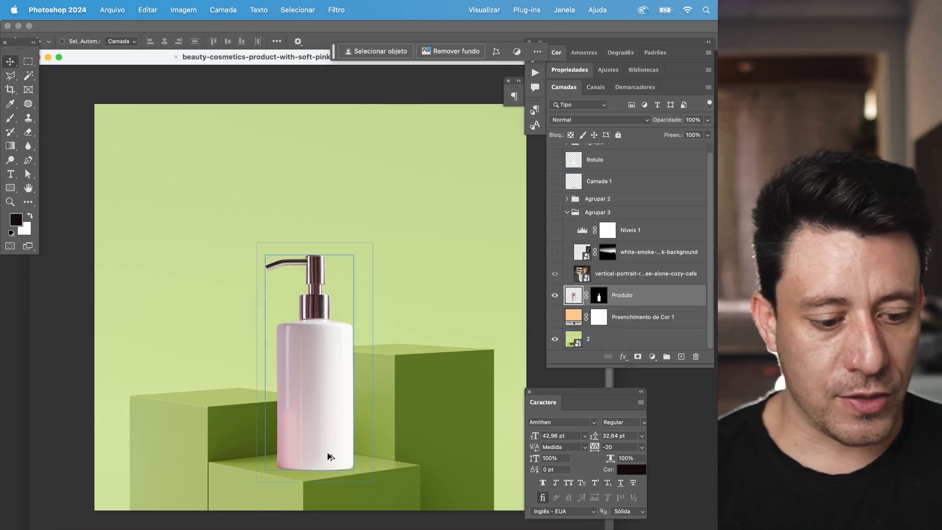
pyautogui.scroll(2, 328, 456)
pyautogui.moveTo(334, 438); pyautogui.dragTo(342, 379)
pyautogui.moveTo(616, 187); pyautogui.dragTo(635, 301)
pyautogui.click(554, 296)
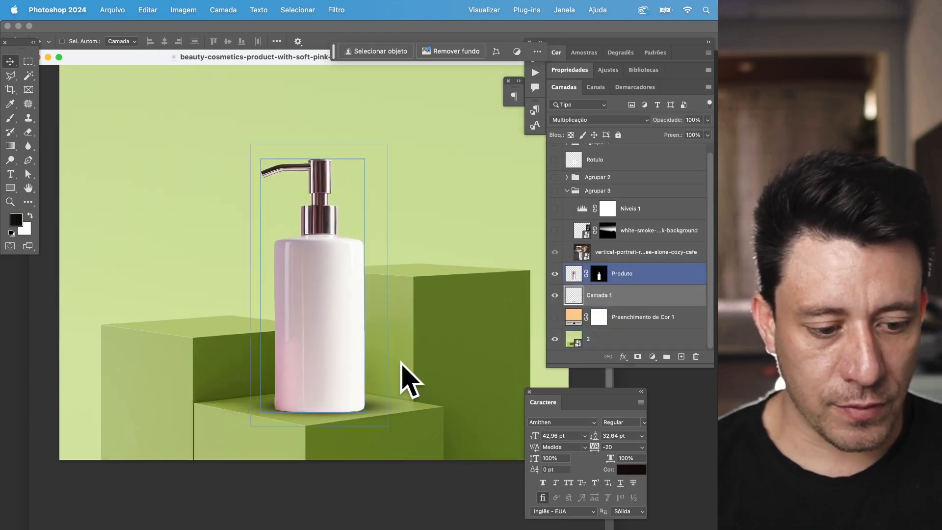
# - Sample the green of the block behind the bottle and add a #9fad5b solid-colour fill layer above Camada 1
pyautogui.hscroll(-1, 383, 381)
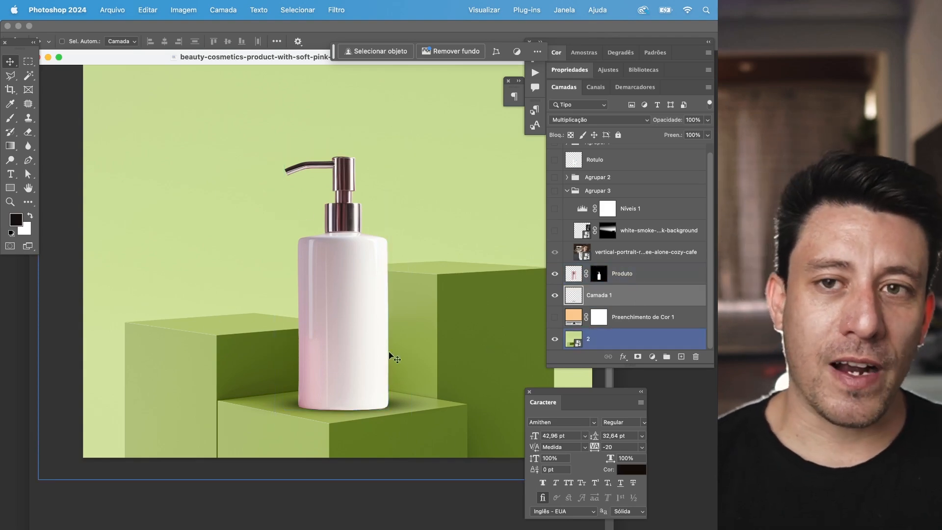
pyautogui.press('i')
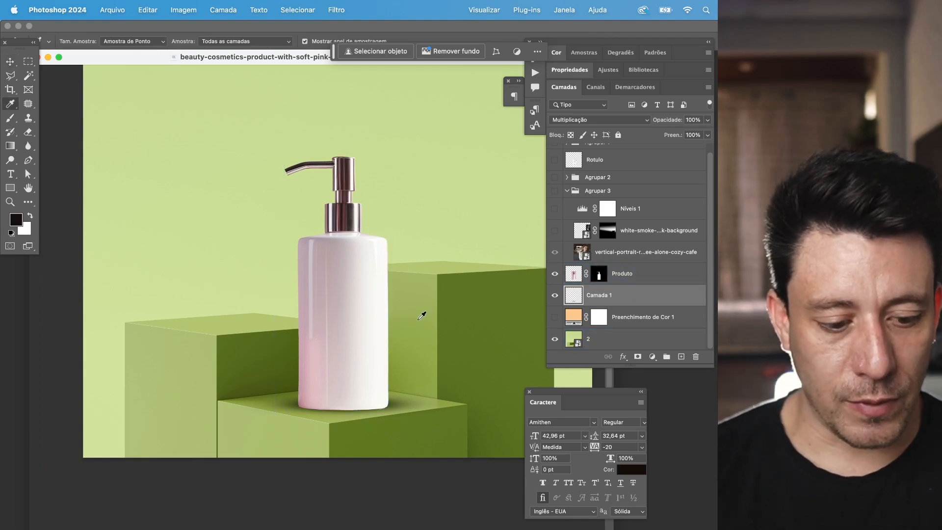
pyautogui.click(413, 306)
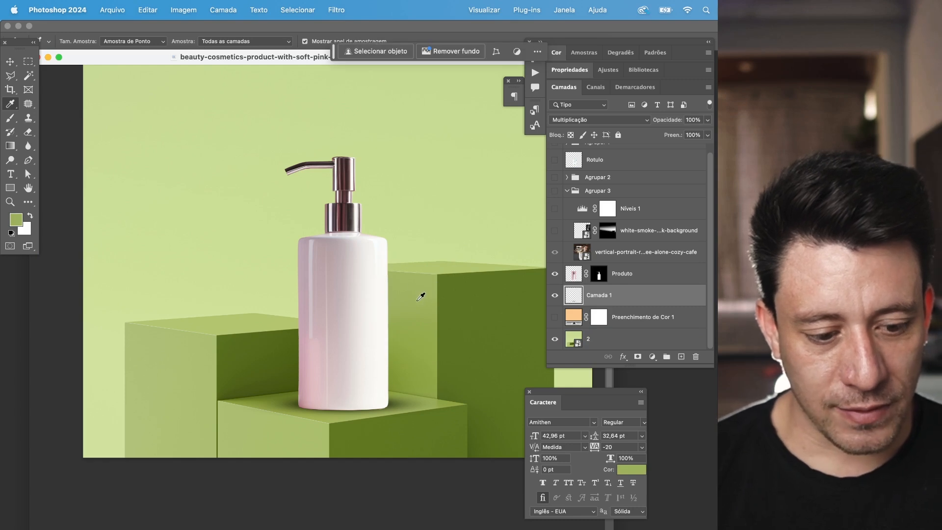
pyautogui.click(652, 357)
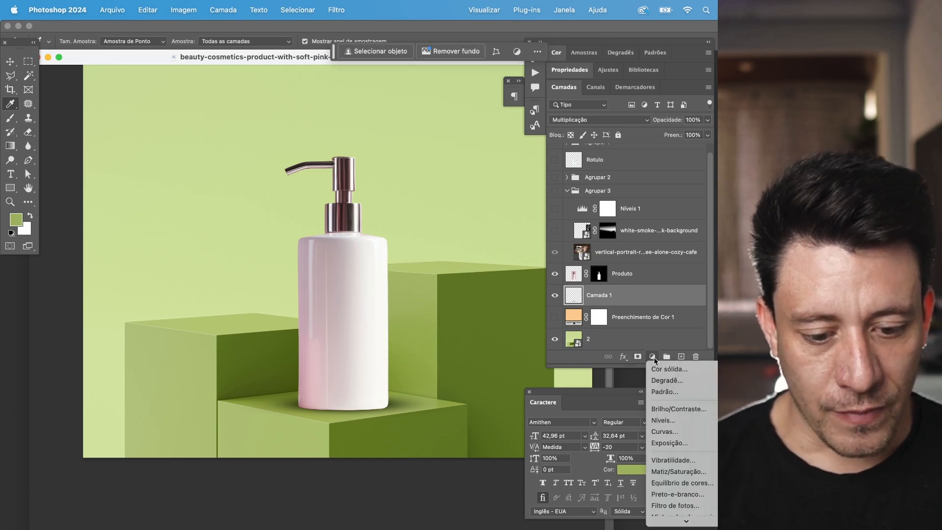
pyautogui.click(679, 375)
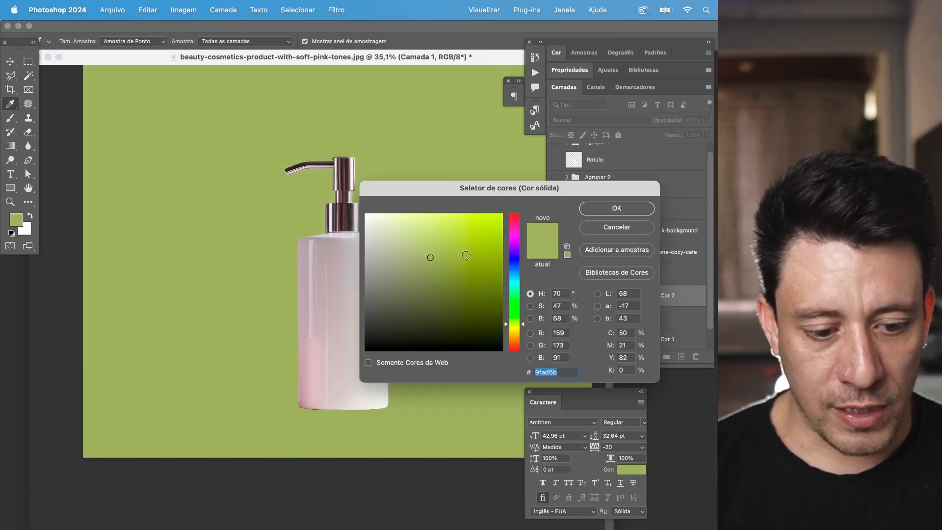
pyautogui.click(621, 209)
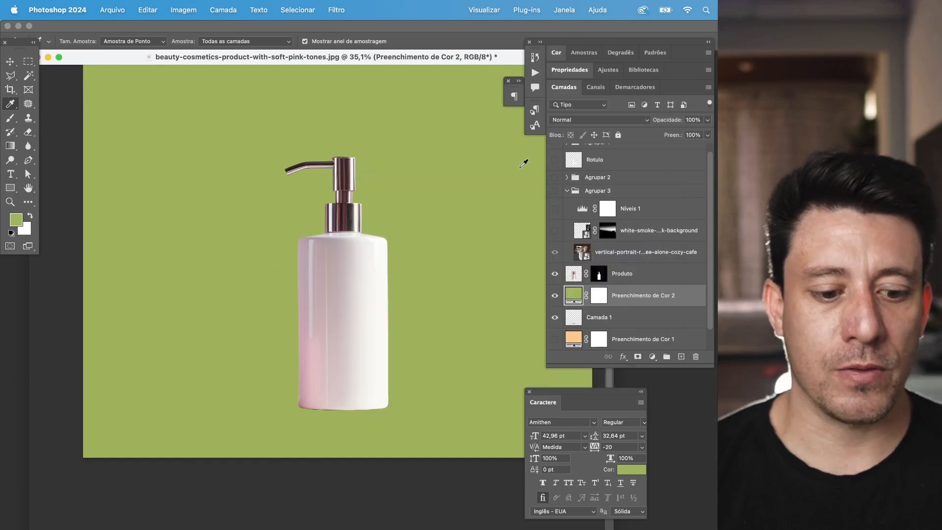
# - Move the green fill layer above Produto and set its blend mode to Matiz
pyautogui.moveTo(642, 300); pyautogui.dragTo(641, 267)
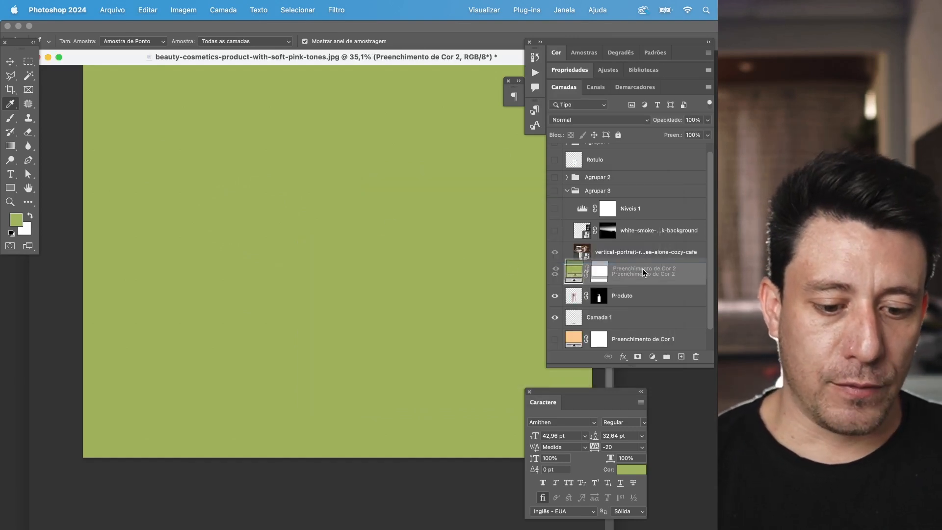
pyautogui.click(564, 122)
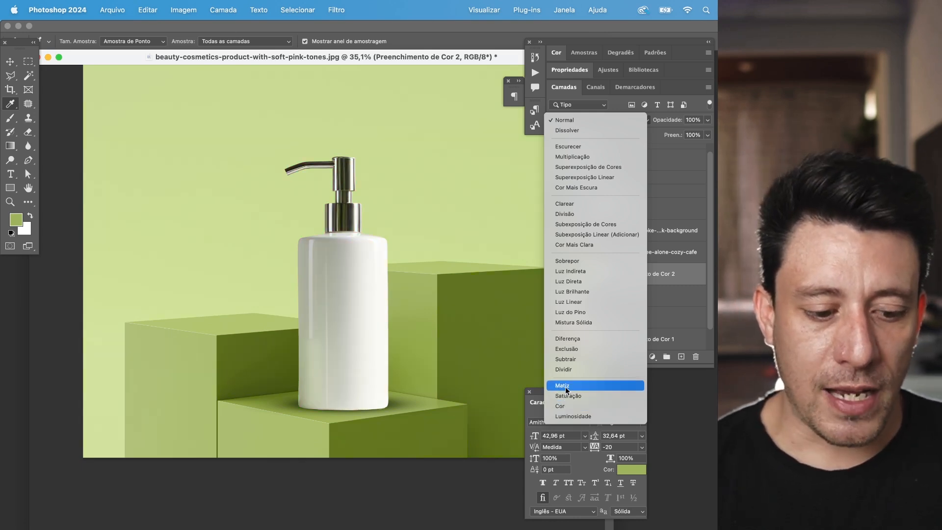
pyautogui.click(565, 387)
# - Toggle the green fill layer's visibility to compare the bottle's tones up close with and without it
pyautogui.click(556, 274)
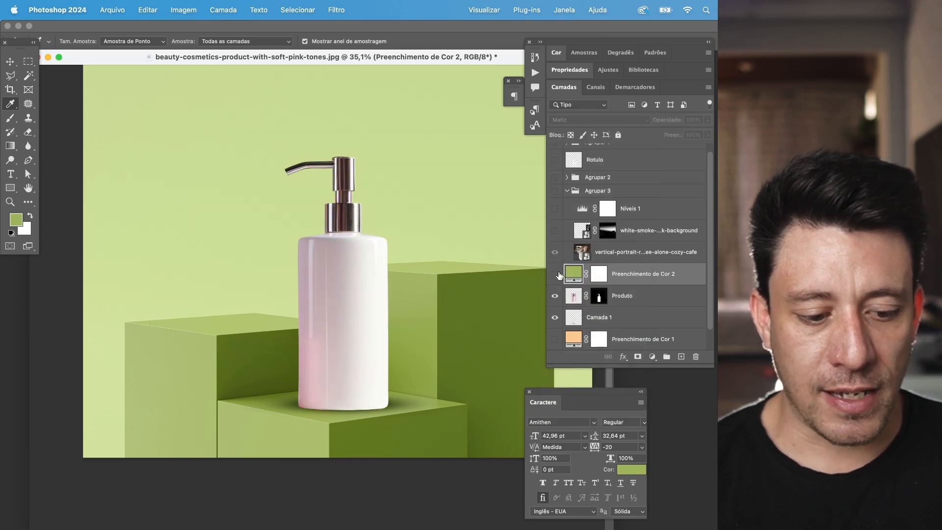
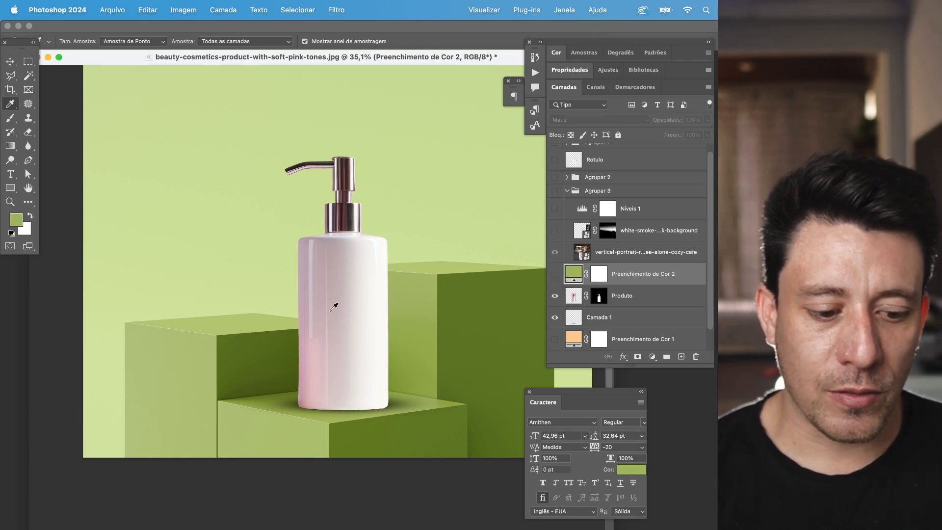
pyautogui.scroll(3, 306, 383)
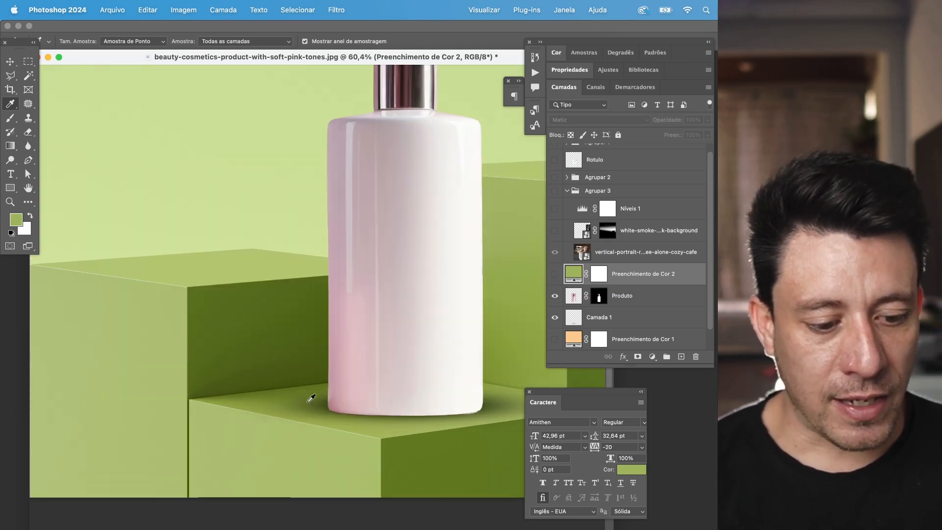
pyautogui.click(551, 277)
pyautogui.scroll(1, 359, 363)
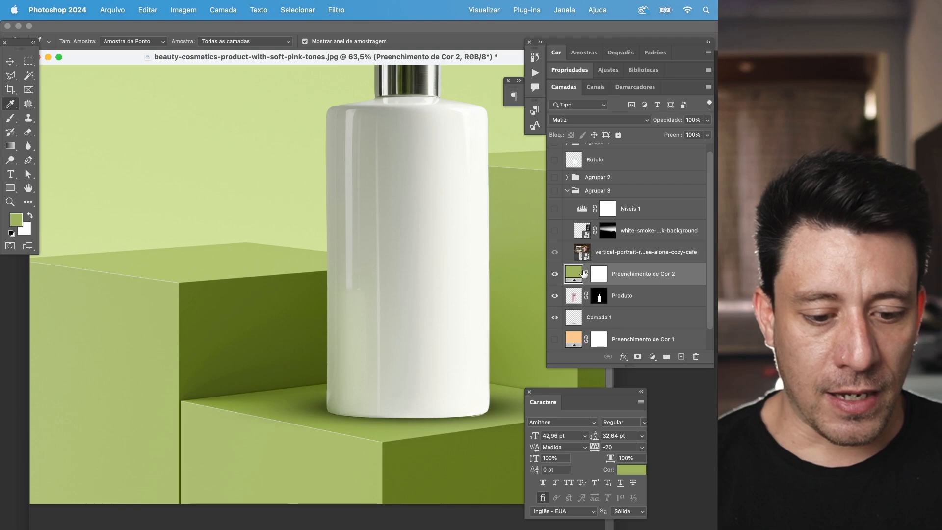
# - Try a saturated blue as the fill layer's colour over the whole scene
pyautogui.doubleClick(571, 278)
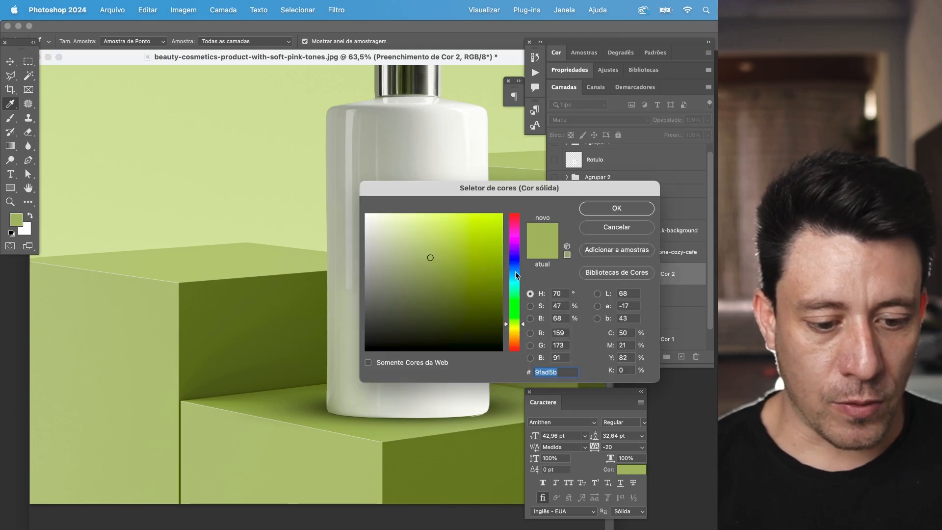
pyautogui.moveTo(515, 272); pyautogui.dragTo(513, 264)
pyautogui.click(596, 210)
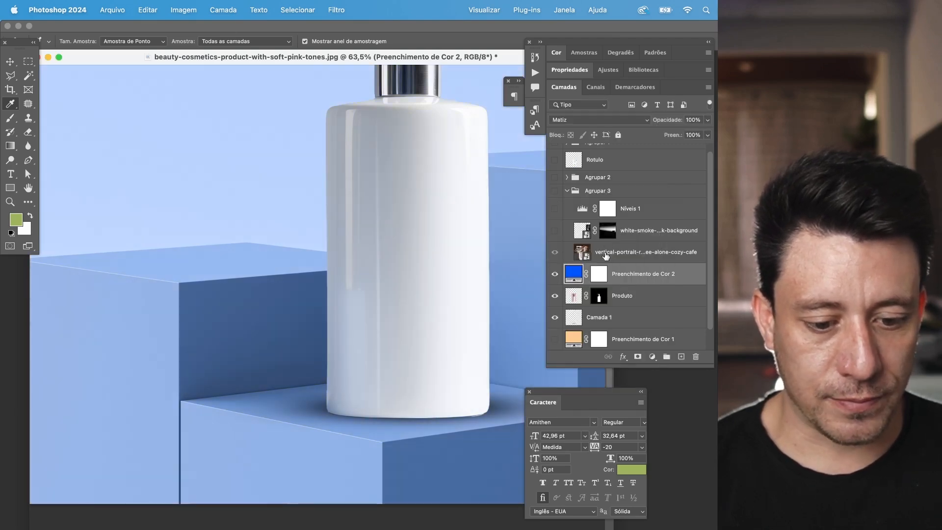
# - Clip the fill layer to Produto and recolour it with the front block's light green, #abb86c
pyautogui.press('super+alt+g')
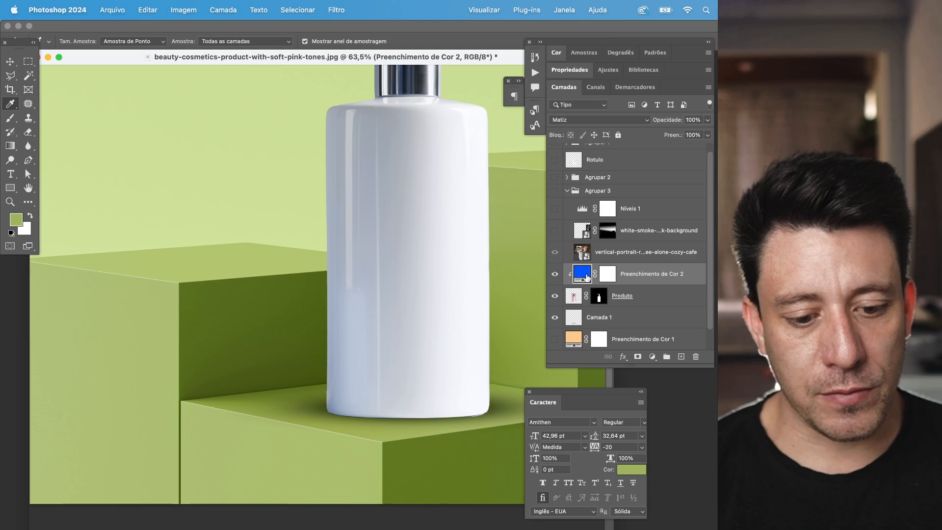
pyautogui.doubleClick(583, 275)
pyautogui.click(214, 438)
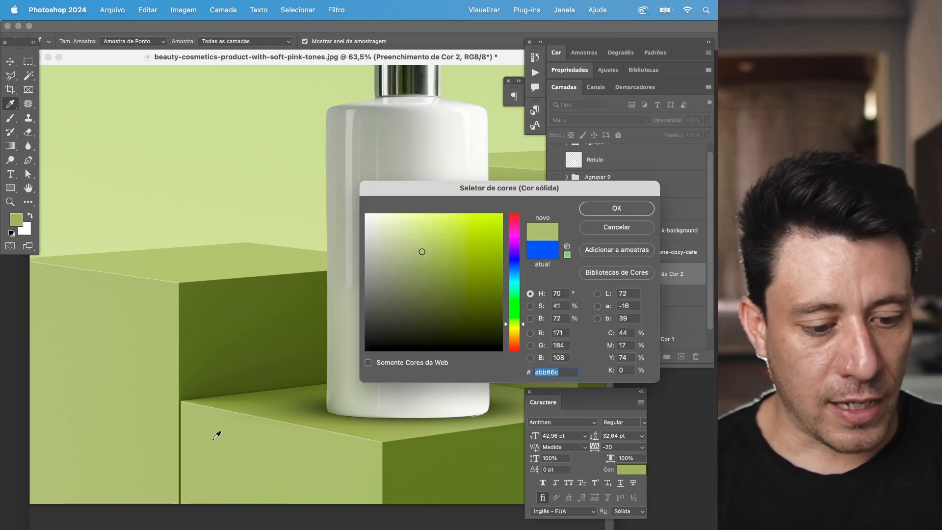
pyautogui.press('Return')
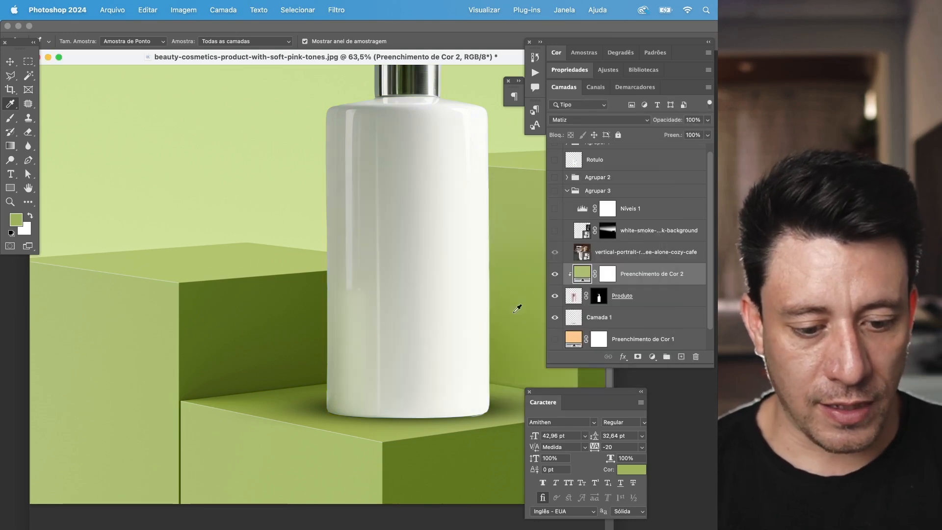
# - Re-create the fill layer's clipping mask on Produto and toggle its visibility to compare the bottle's tint
pyautogui.rightClick(622, 274)
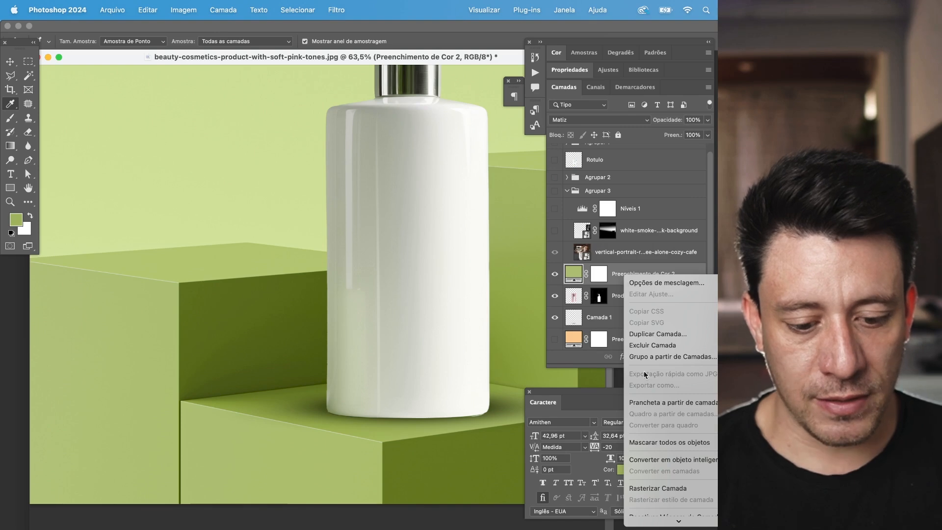
pyautogui.click(667, 449)
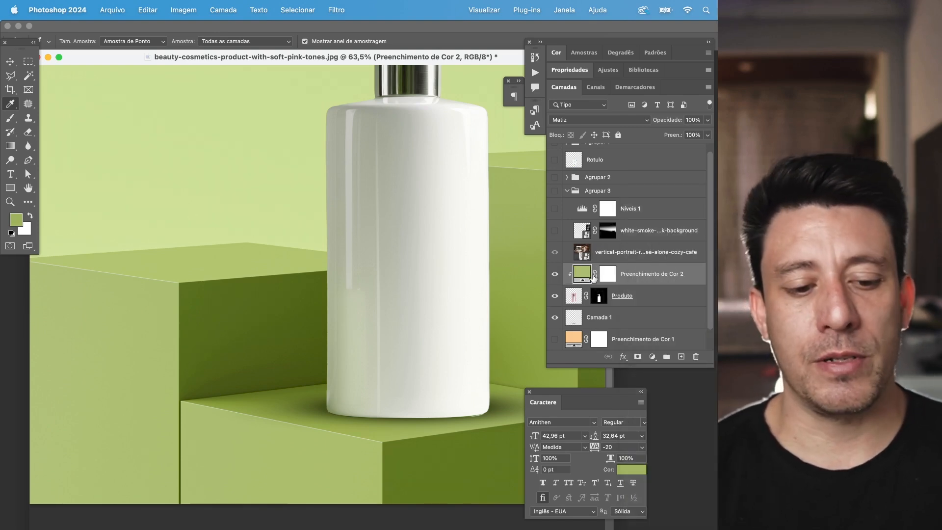
pyautogui.click(554, 274)
pyautogui.click(554, 275)
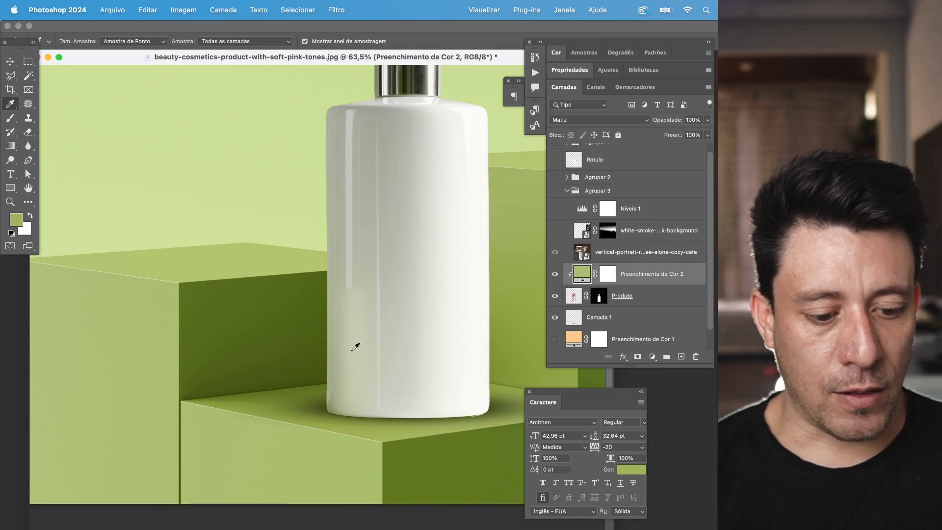
pyautogui.scroll(-4, 356, 347)
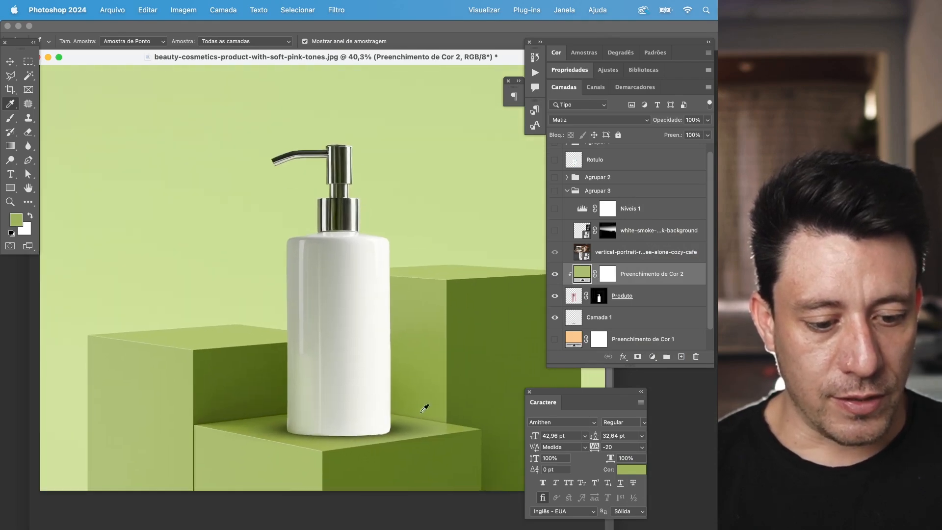
pyautogui.scroll(2, 336, 405)
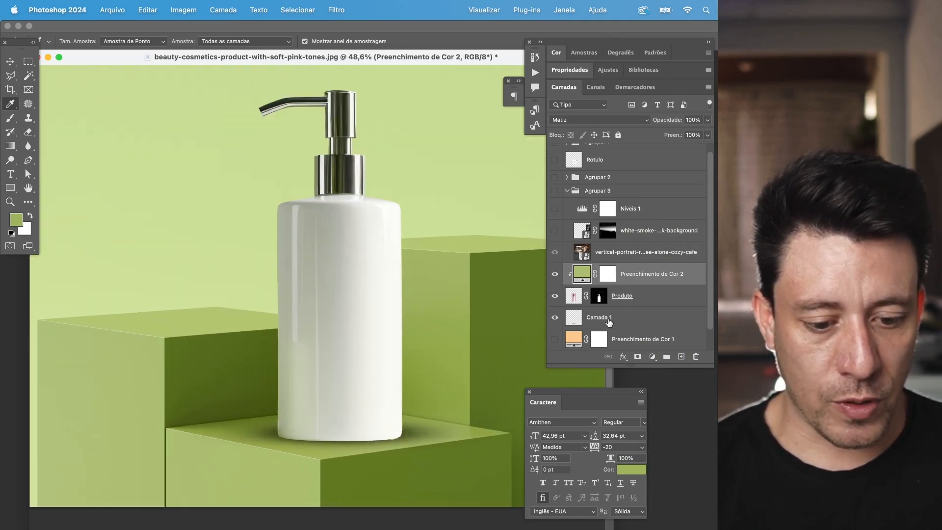
# - Reduce the Camada 1 shadow's height to 88.89% and check the bottle with its green tint toggled
pyautogui.click(608, 321)
pyautogui.press('super+t')
pyautogui.scroll(2, 349, 468)
pyautogui.moveTo(339, 451); pyautogui.dragTo(339, 446)
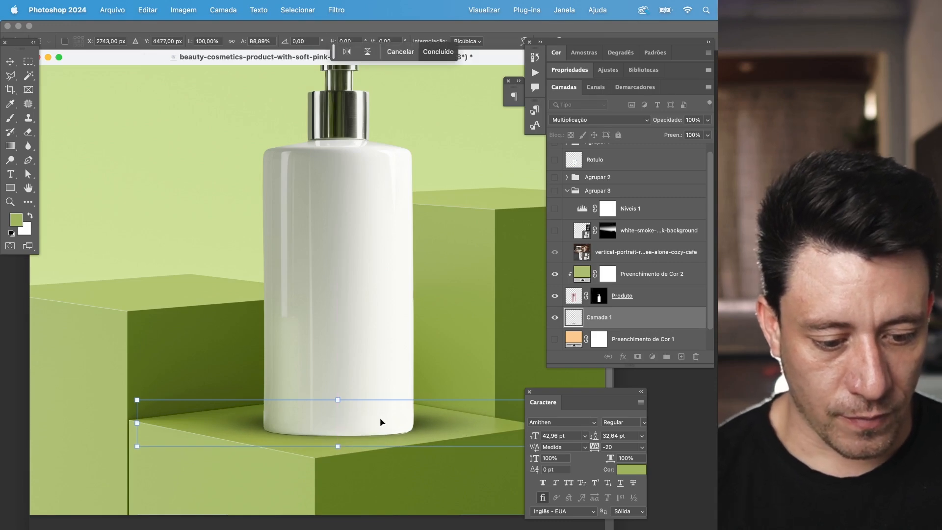
pyautogui.press('Return')
pyautogui.press('i')
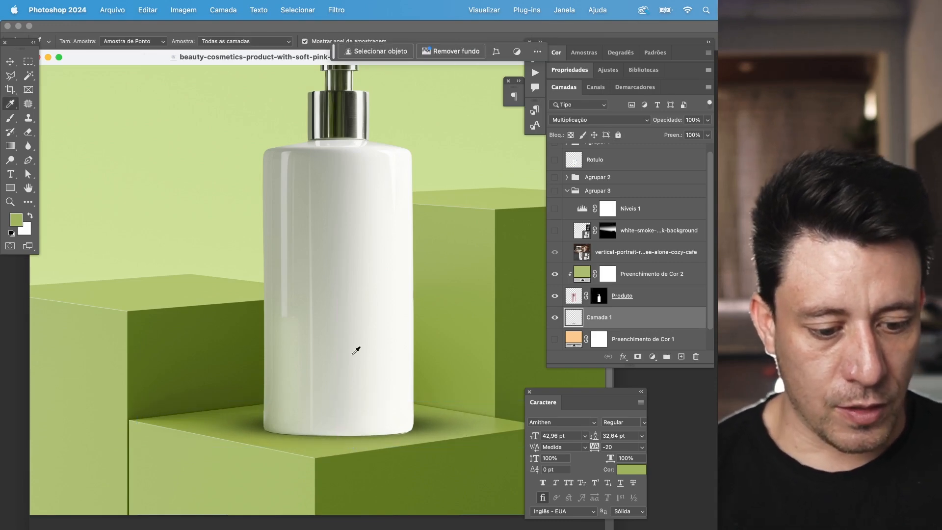
pyautogui.scroll(-2, 355, 351)
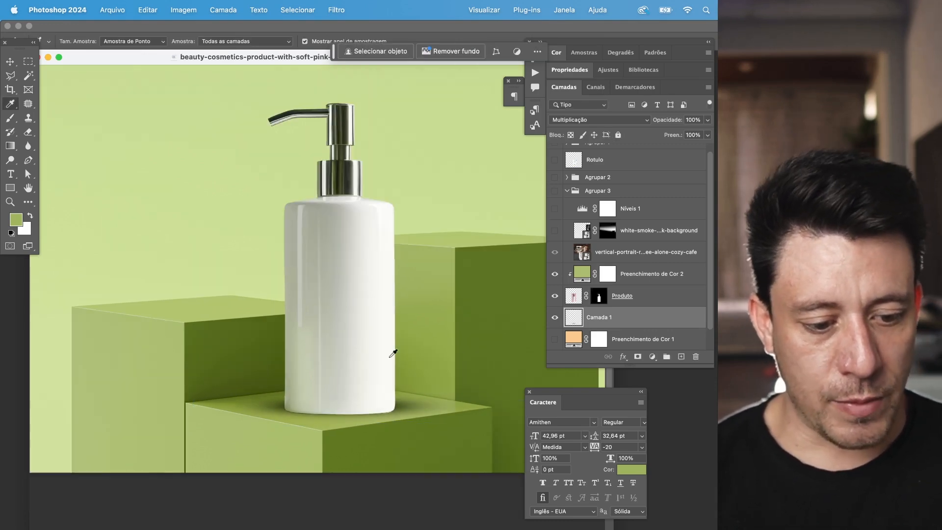
pyautogui.click(555, 274)
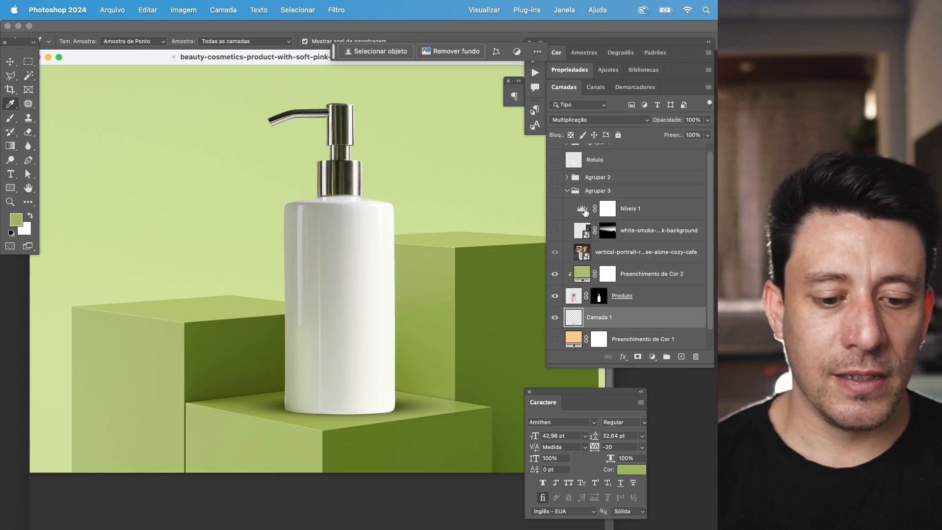
# - Show the Rotulo layer, place it directly above the green fill layer, and hide the café portrait layer
pyautogui.scroll(1, 572, 213)
pyautogui.click(555, 168)
pyautogui.moveTo(630, 169); pyautogui.dragTo(633, 268)
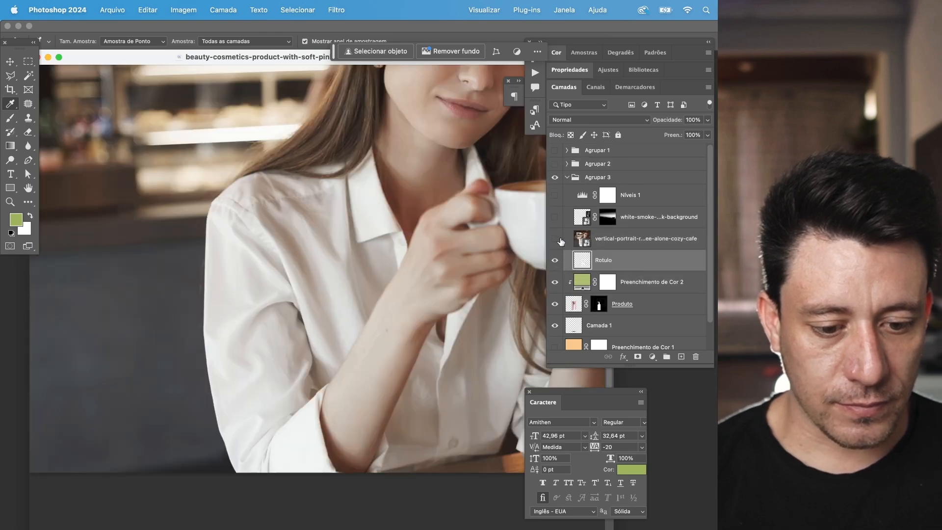
pyautogui.click(554, 238)
# - Scale the Night Cream label to 67.01% and position it over the bottle's body so it spans the full width
pyautogui.press('super+t')
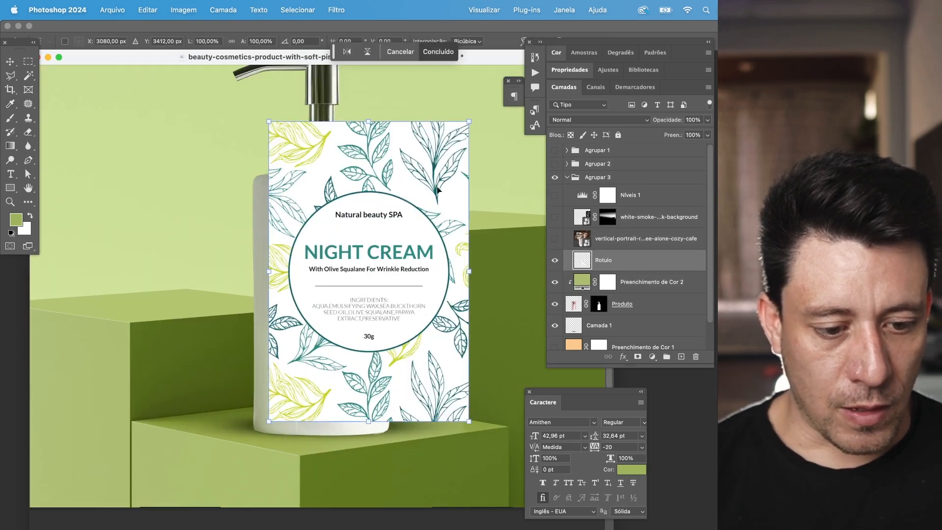
pyautogui.moveTo(411, 186); pyautogui.dragTo(392, 211)
pyautogui.moveTo(444, 145); pyautogui.dragTo(386, 222)
pyautogui.scroll(3, 339, 288)
pyautogui.moveTo(371, 264); pyautogui.dragTo(313, 311)
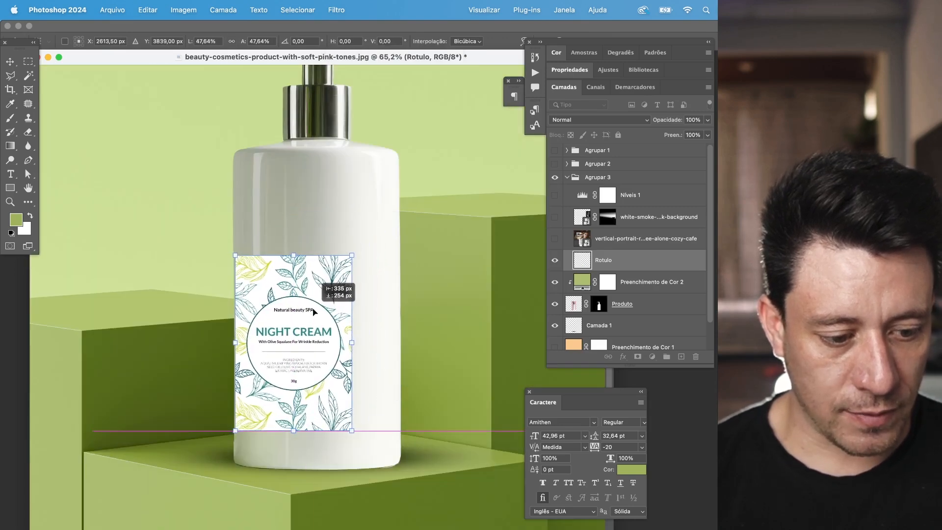
pyautogui.moveTo(353, 255); pyautogui.dragTo(401, 185)
pyautogui.moveTo(235, 185); pyautogui.dragTo(235, 183)
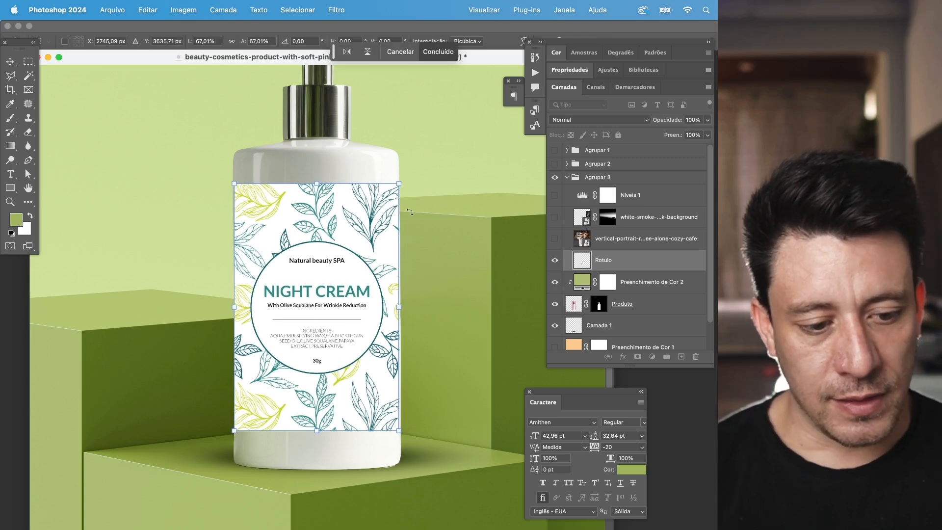
# - Open the Night Cream label's warp transform and apply the Cilindro preset
pyautogui.moveTo(334, 48); pyautogui.dragTo(409, 117)
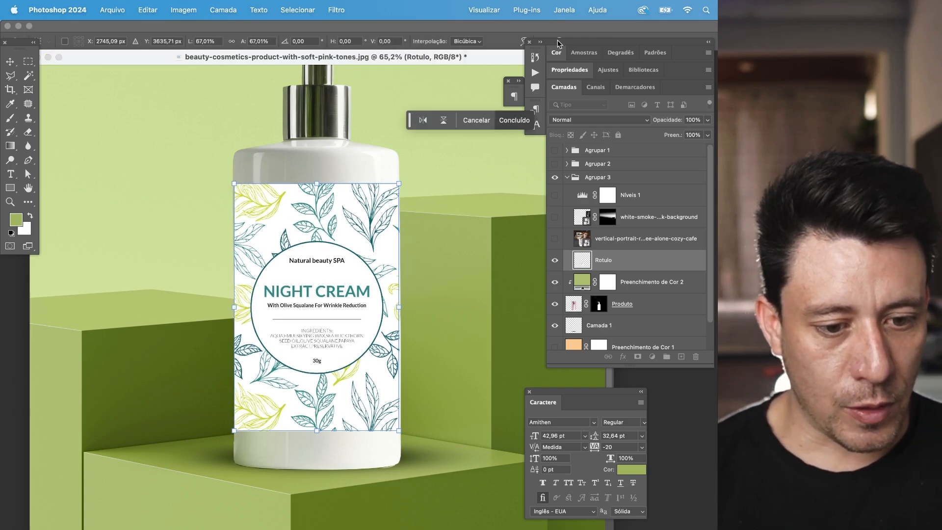
pyautogui.click(524, 42)
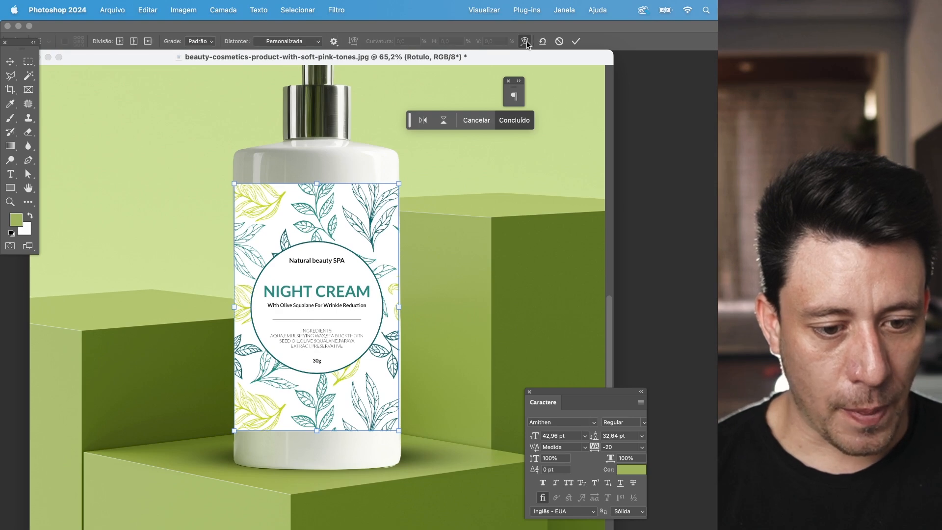
pyautogui.click(273, 41)
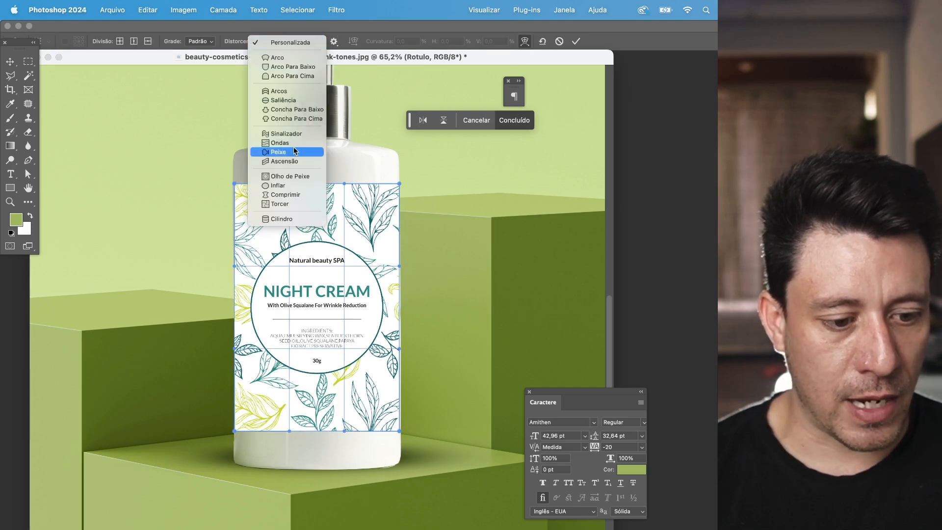
pyautogui.click(287, 219)
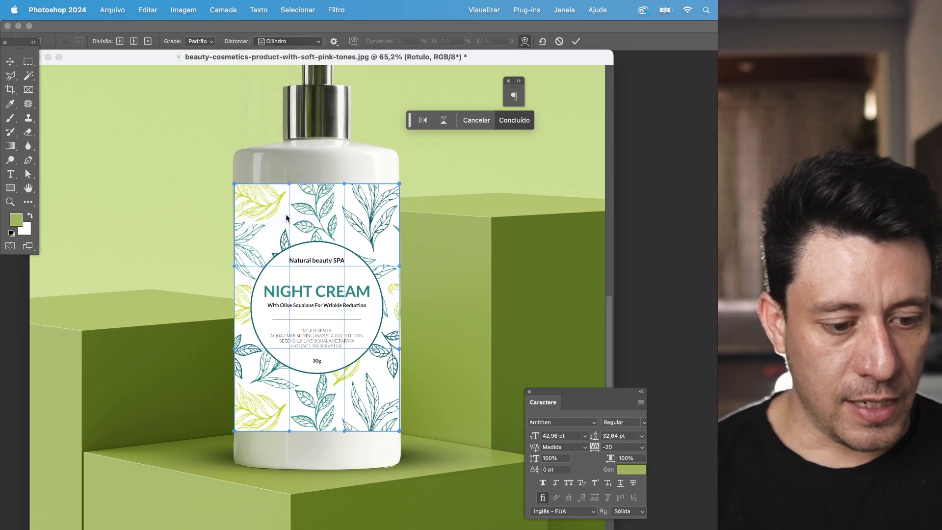
# - Bend and centre the label's cylinder warp so its upper and lower edges follow the bottle's curvature, and apply it
pyautogui.moveTo(317, 340); pyautogui.dragTo(316, 310)
pyautogui.moveTo(319, 199); pyautogui.dragTo(327, 155)
pyautogui.moveTo(316, 399); pyautogui.dragTo(316, 404)
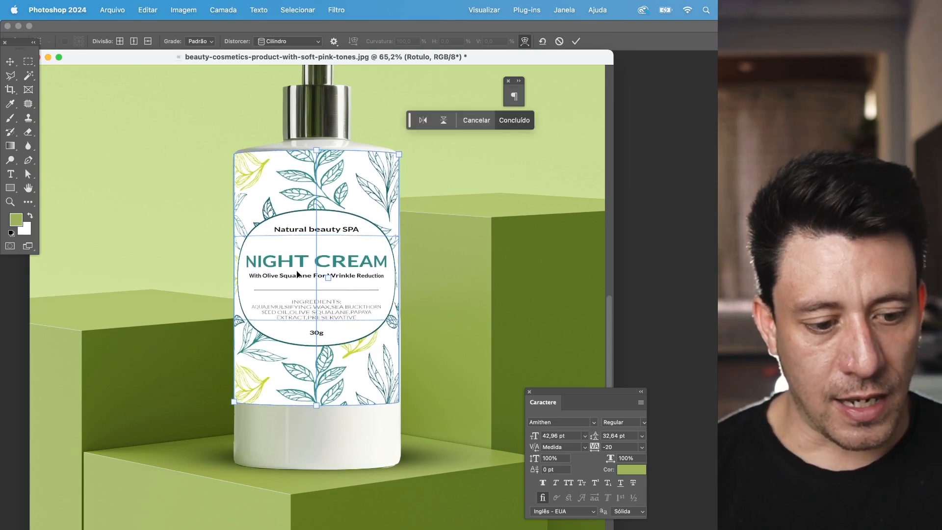
pyautogui.moveTo(328, 277); pyautogui.dragTo(301, 282)
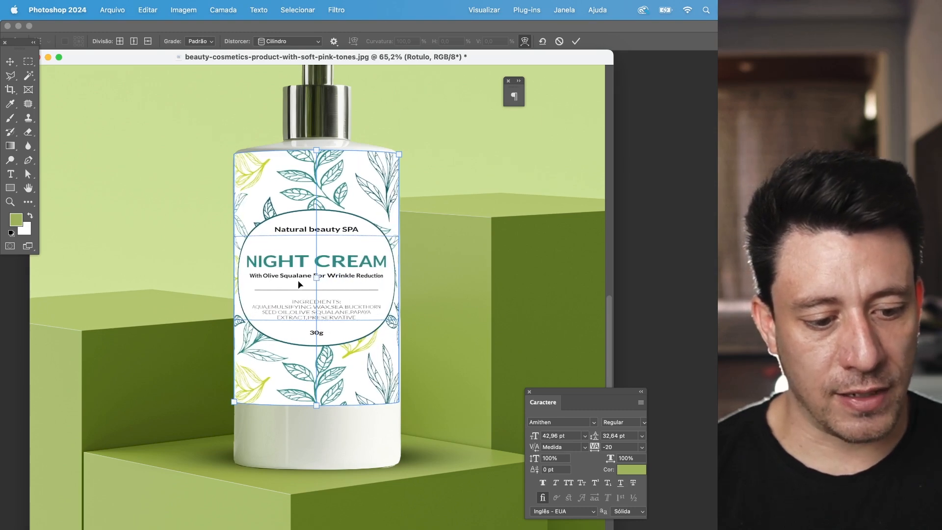
pyautogui.press('Return')
pyautogui.press('F7')
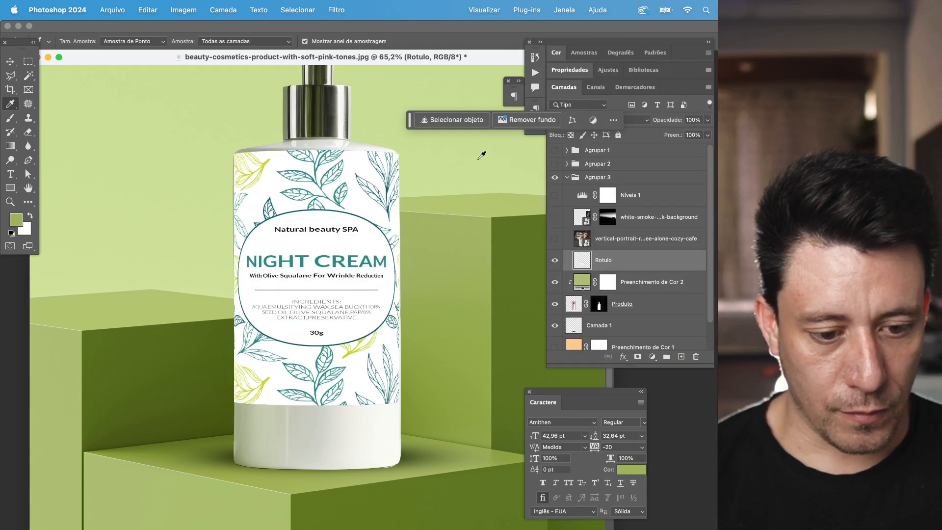
# - Move the warped label down and scale it slightly smaller so it sits centred on the bottle's body
pyautogui.moveTo(411, 98); pyautogui.dragTo(298, 59)
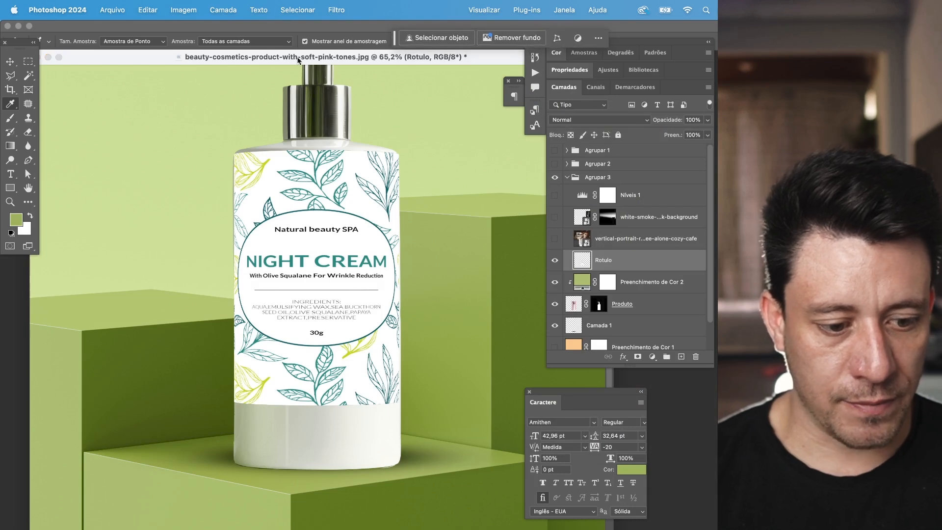
pyautogui.click(4, 61)
pyautogui.moveTo(345, 250); pyautogui.dragTo(345, 275)
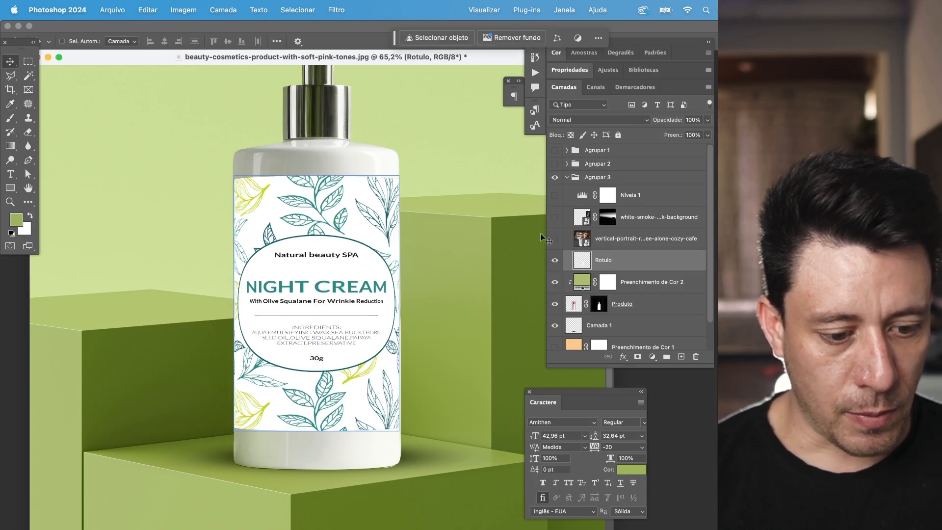
pyautogui.press('super+t')
pyautogui.moveTo(398, 175); pyautogui.dragTo(386, 186)
pyautogui.press('Return')
pyautogui.moveTo(370, 320); pyautogui.dragTo(370, 327)
# - Set the Rotulo layer's blend mode to Multiplicação and scale the label to 110.46% to span the bottle's width
pyautogui.click(581, 120)
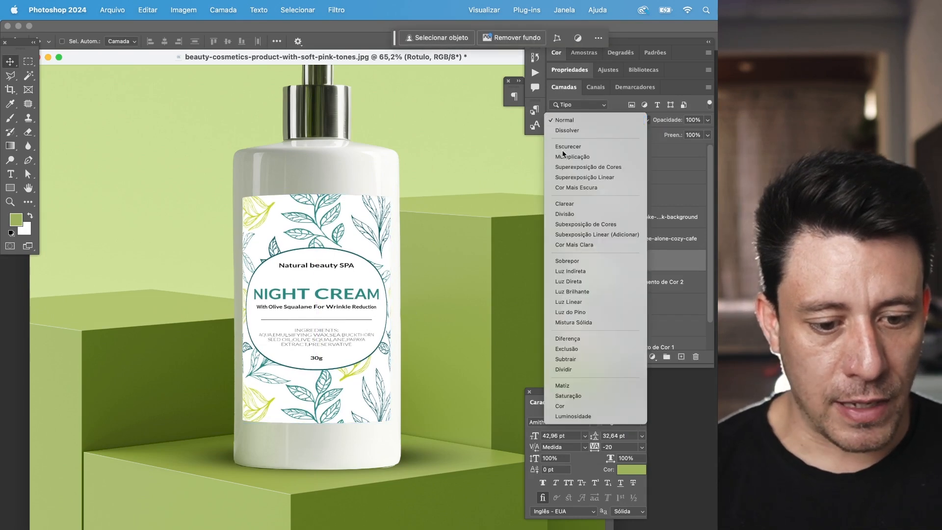
pyautogui.click(561, 158)
pyautogui.press('super+t')
pyautogui.moveTo(387, 185); pyautogui.dragTo(399, 181)
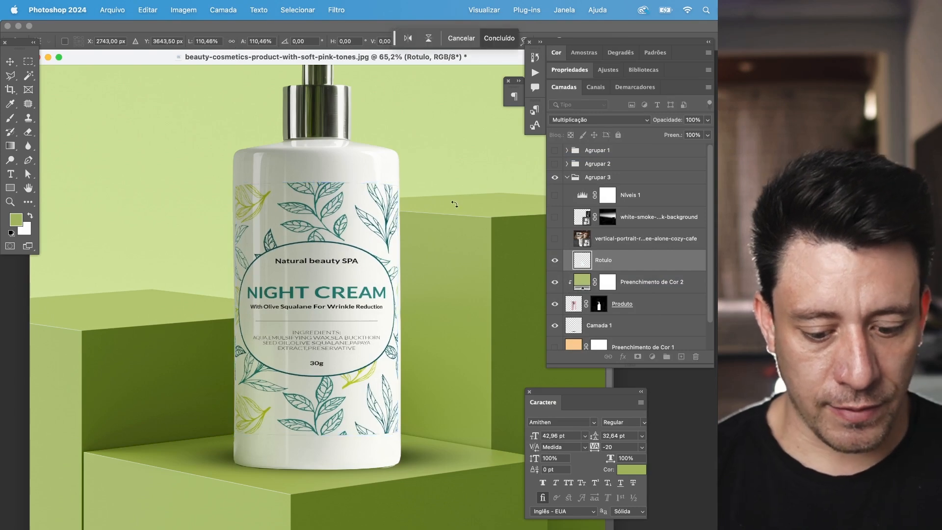
pyautogui.press('Return')
# - Switch the Rotulo layer's blend mode to Normal and back to Multiplicação to compare how the label blends
pyautogui.click(590, 121)
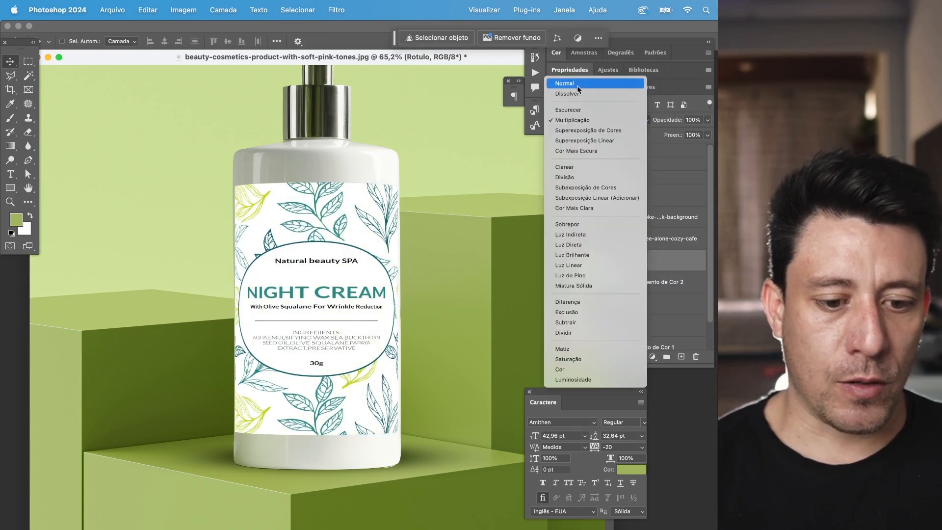
pyautogui.click(577, 85)
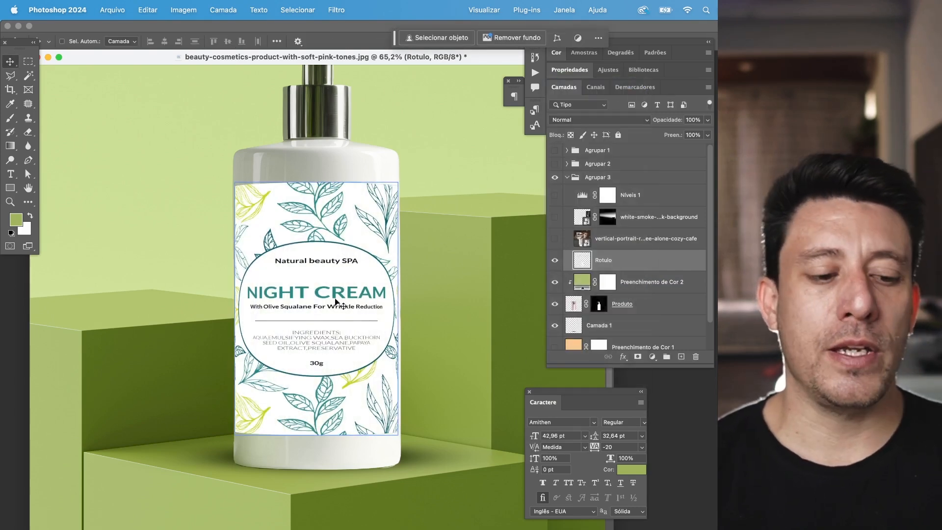
pyautogui.click(593, 120)
pyautogui.click(569, 155)
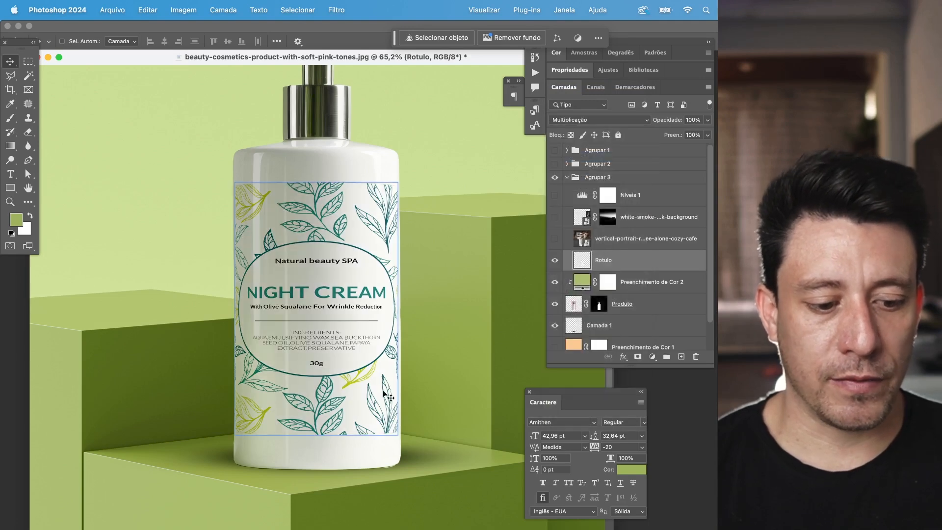
# - Stretch the label's height to 117.23% so it covers the bottle almost down to its base
pyautogui.scroll(-2, 328, 463)
pyautogui.press('super+t')
pyautogui.moveTo(319, 440); pyautogui.dragTo(324, 467)
pyautogui.press('Return')
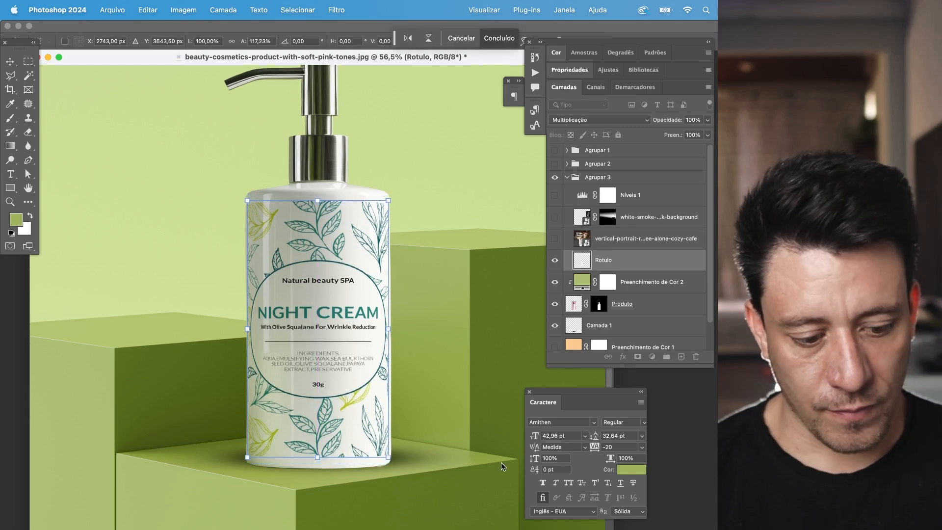
pyautogui.press('v')
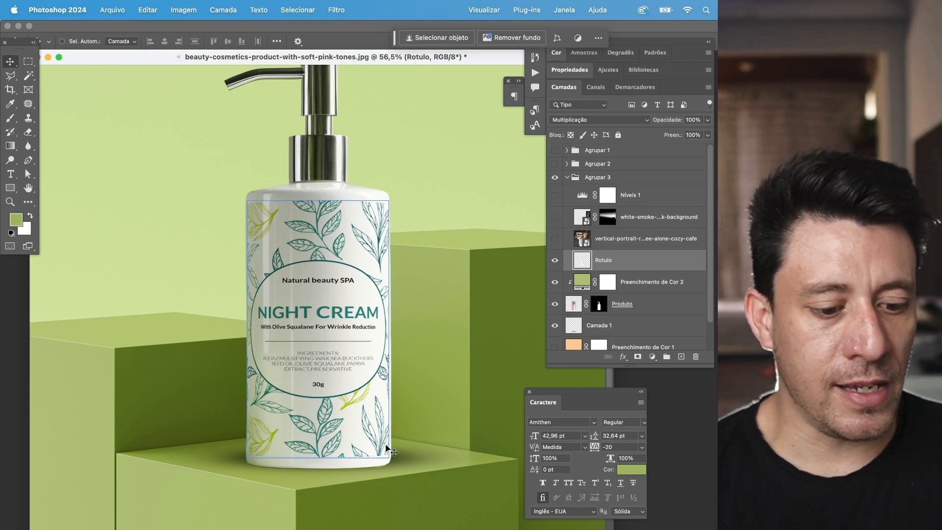
# - Show and expand the Agrupar 2 group to check its light leak layers over the bottle scene, and collapse it
pyautogui.scroll(-3, 388, 448)
pyautogui.click(598, 325)
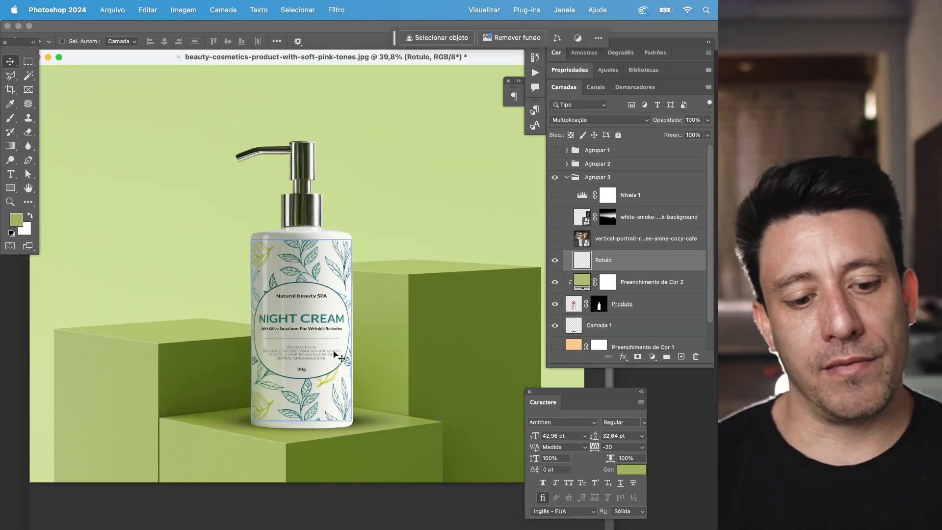
pyautogui.click(557, 166)
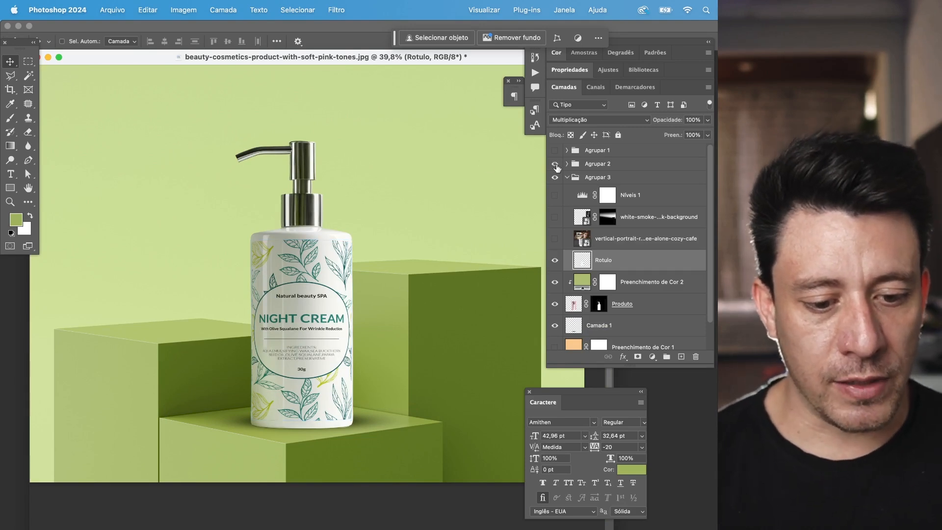
pyautogui.click(567, 165)
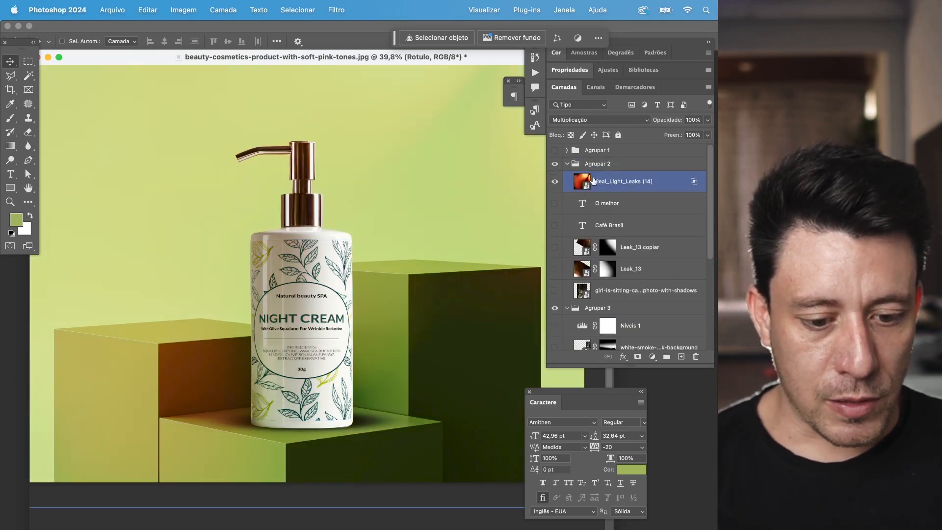
pyautogui.click(569, 168)
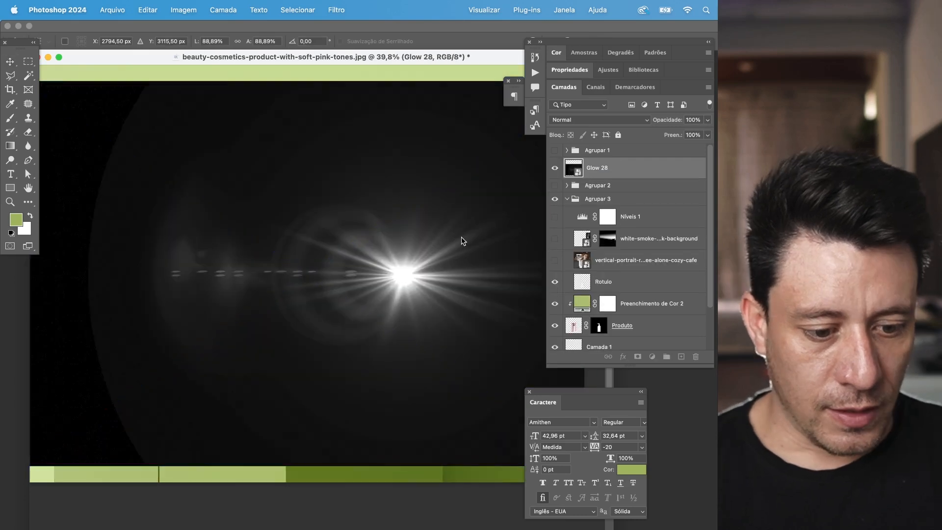
# - Hide the Leak_13 layer and set the Glow 28 layer's blend mode to Divisão
pyautogui.click(554, 168)
pyautogui.click(554, 168)
pyautogui.click(554, 191)
pyautogui.click(555, 191)
pyautogui.click(608, 195)
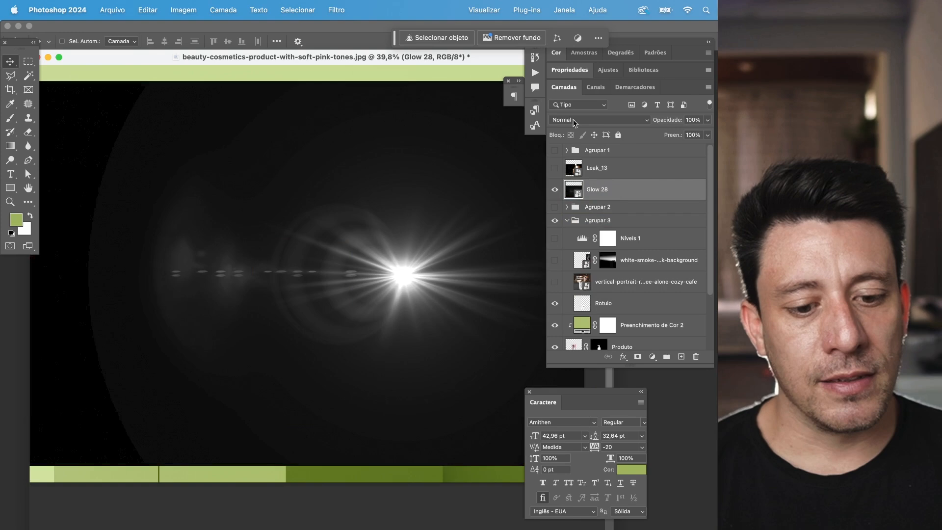
pyautogui.click(558, 120)
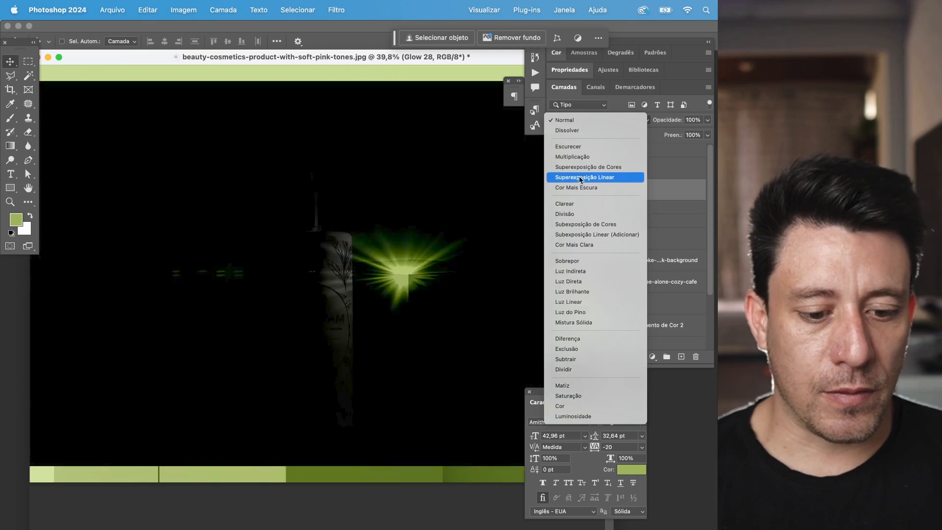
pyautogui.click(564, 214)
# - Scale down the Glow 28 flare and place it on the right edge of the pump's metal collar
pyautogui.moveTo(448, 267); pyautogui.dragTo(343, 252)
pyautogui.hotkey('ctrl', 't')
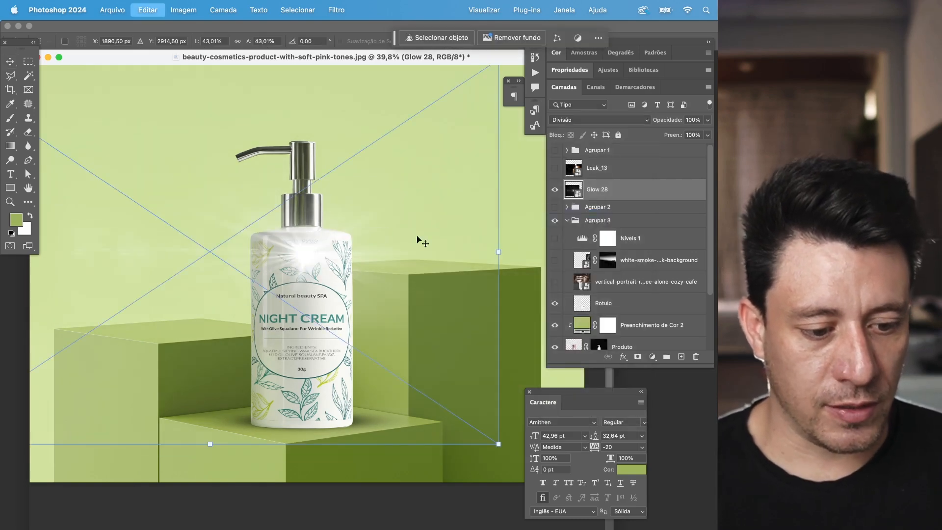
pyautogui.moveTo(501, 441); pyautogui.dragTo(309, 289)
pyautogui.scroll(5, 219, 243)
pyautogui.moveTo(321, 212); pyautogui.dragTo(433, 134)
pyautogui.moveTo(329, 341); pyautogui.dragTo(445, 176)
pyautogui.scroll(3, 445, 176)
pyautogui.moveTo(256, 273); pyautogui.dragTo(387, 328)
pyautogui.press('Return')
# - Add a black mask to Glow 28 and paint white over the collar's right edge to reveal only the flare
pyautogui.scroll(2, 335, 347)
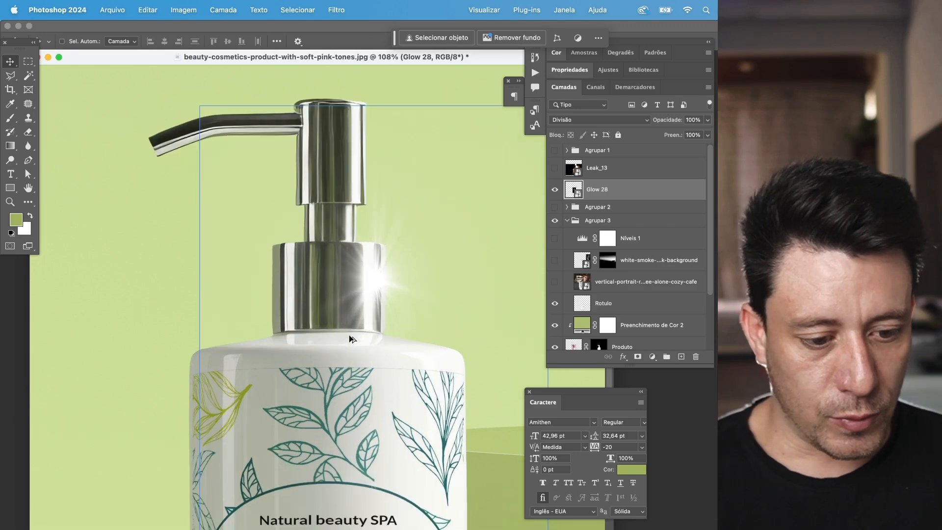
pyautogui.scroll(4, 335, 347)
pyautogui.keyDown('alt'); pyautogui.click(637, 357); pyautogui.keyUp('alt')
pyautogui.press('super+z')
pyautogui.keyDown('alt'); pyautogui.click(637, 357); pyautogui.keyUp('alt')
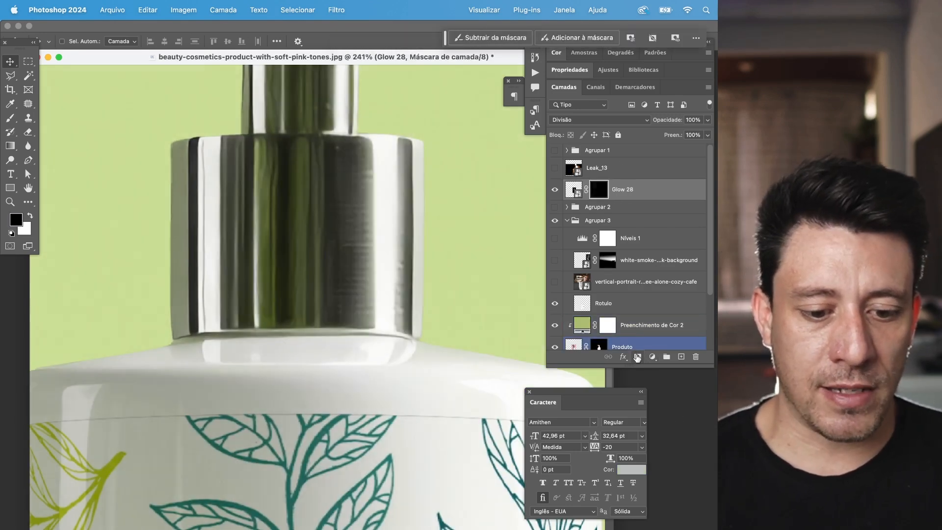
pyautogui.press('b')
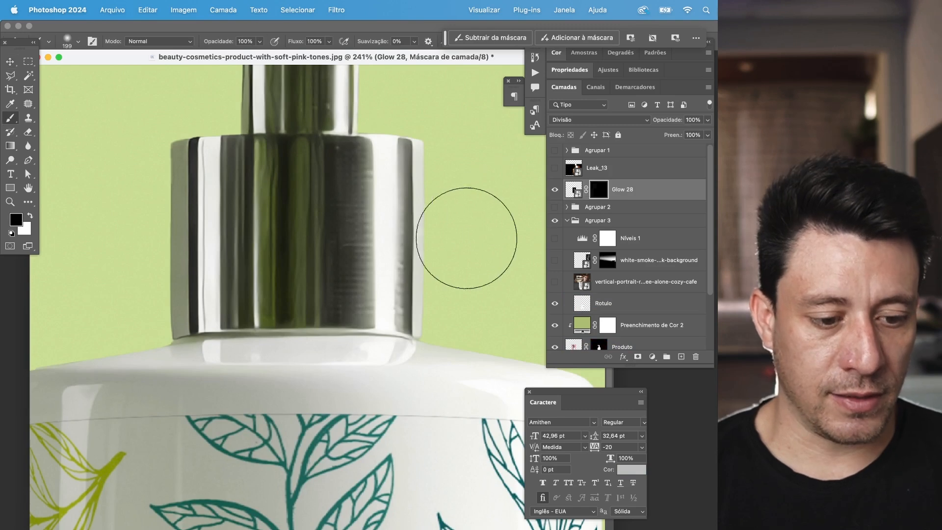
pyautogui.press('x')
pyautogui.moveTo(389, 248)
pyautogui.mouseDown()
pyautogui.moveTo(385, 258)
pyautogui.moveTo(393, 148)
pyautogui.moveTo(391, 276)
pyautogui.mouseUp()
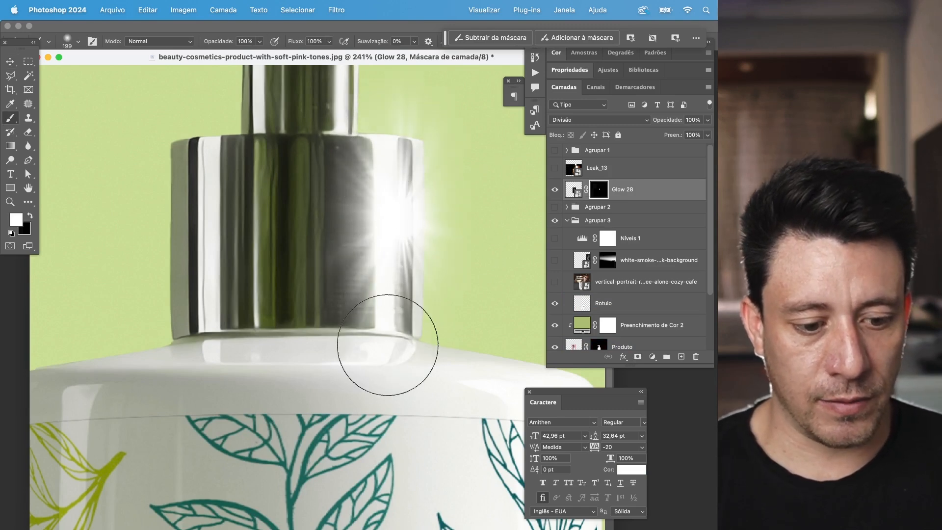
# - Scale the masked Glow 28 flare down further and reposition it on the metal collar
pyautogui.press('super+0')
pyautogui.click(12, 57)
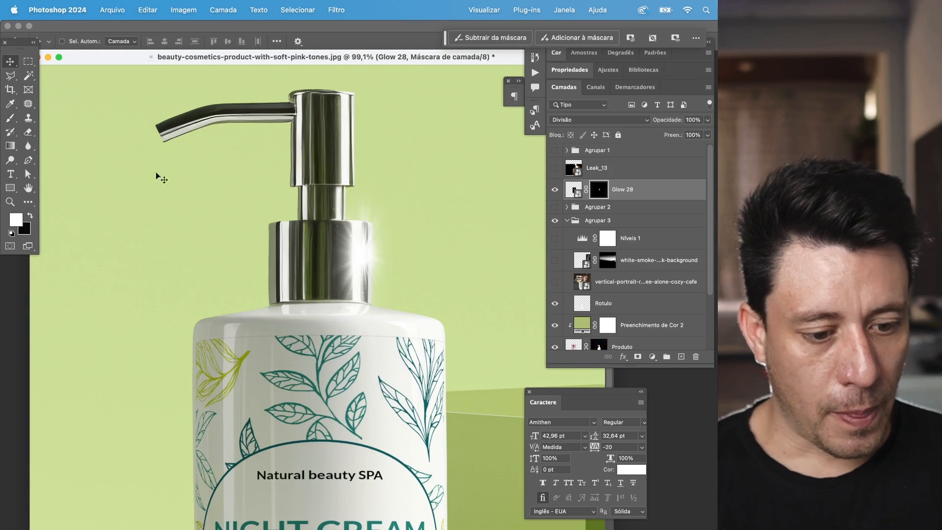
pyautogui.press('super+t')
pyautogui.moveTo(200, 93); pyautogui.dragTo(245, 159)
pyautogui.moveTo(383, 250); pyautogui.dragTo(186, 138)
pyautogui.press('Return')
# - Duplicate the Glow 28 layer, rotate the copy -90° and move its flare onto the pump's spout
pyautogui.press('super+j')
pyautogui.press('super+t')
pyautogui.moveTo(294, 392); pyautogui.dragTo(227, 94)
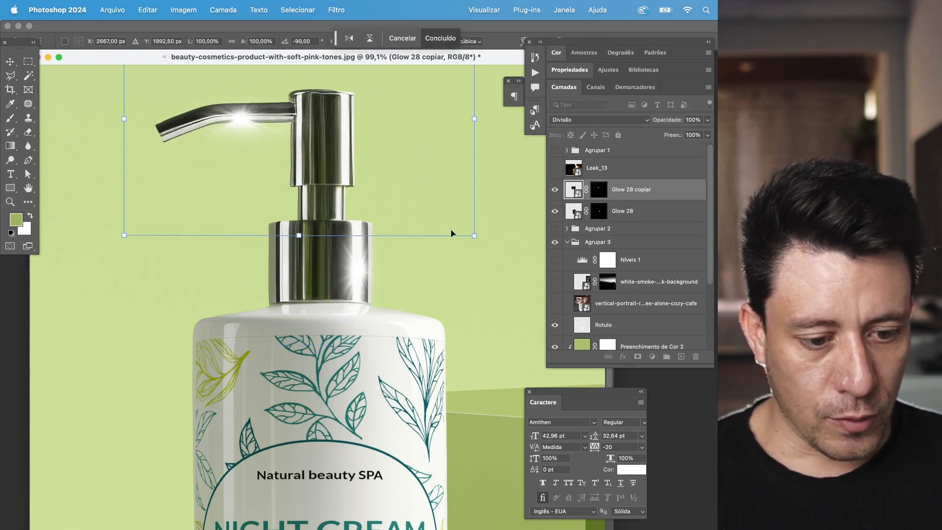
# - Shrink the duplicated flare and place copies on the bottle's right shoulder and the pump head's upper edge
pyautogui.moveTo(472, 232); pyautogui.dragTo(416, 184)
pyautogui.moveTo(325, 136); pyautogui.dragTo(443, 335)
pyautogui.press('Return')
pyautogui.hotkey('ctrl', 't')
pyautogui.moveTo(466, 193); pyautogui.dragTo(512, 269)
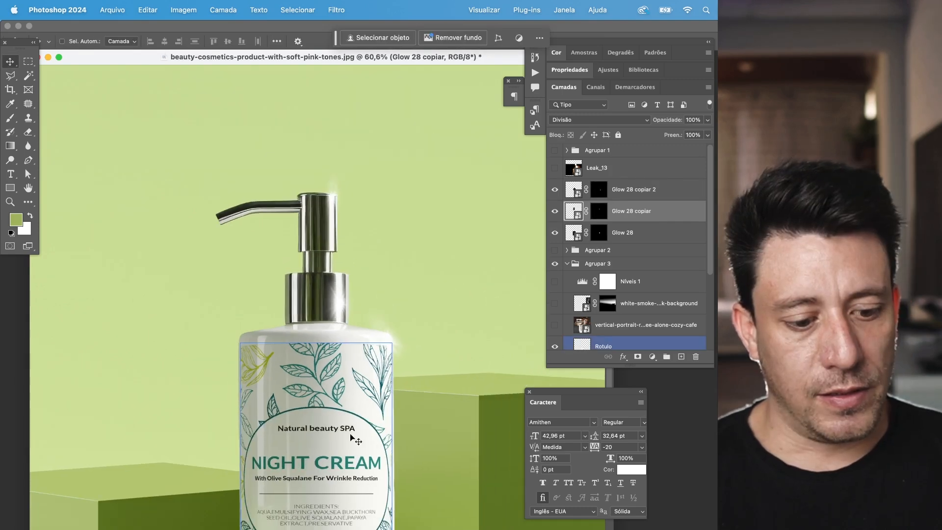
pyautogui.moveTo(352, 435); pyautogui.dragTo(367, 318)
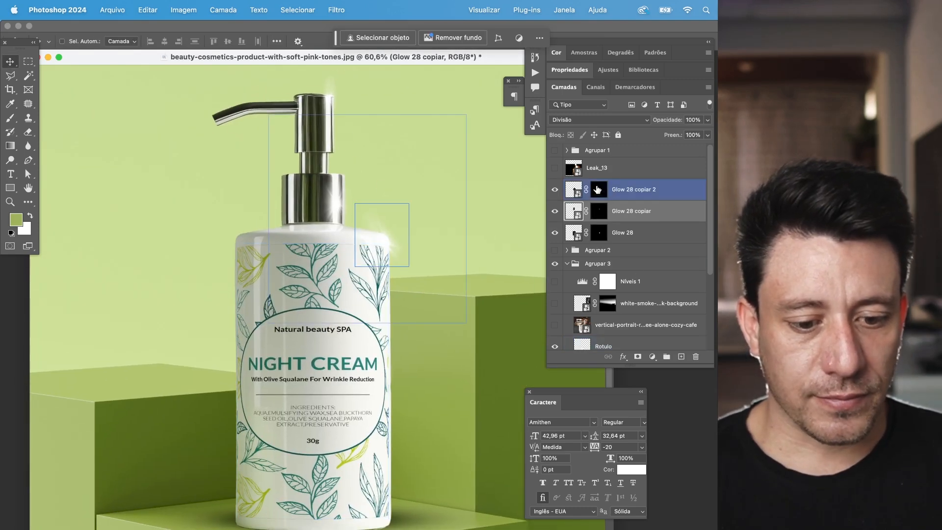
# - Show the Leak_13 layer and set its blend mode to Divisão over the bottle scene
pyautogui.click(555, 168)
pyautogui.click(591, 169)
pyautogui.scroll(-2, 379, 292)
pyautogui.moveTo(404, 322); pyautogui.dragTo(353, 346)
pyautogui.click(570, 122)
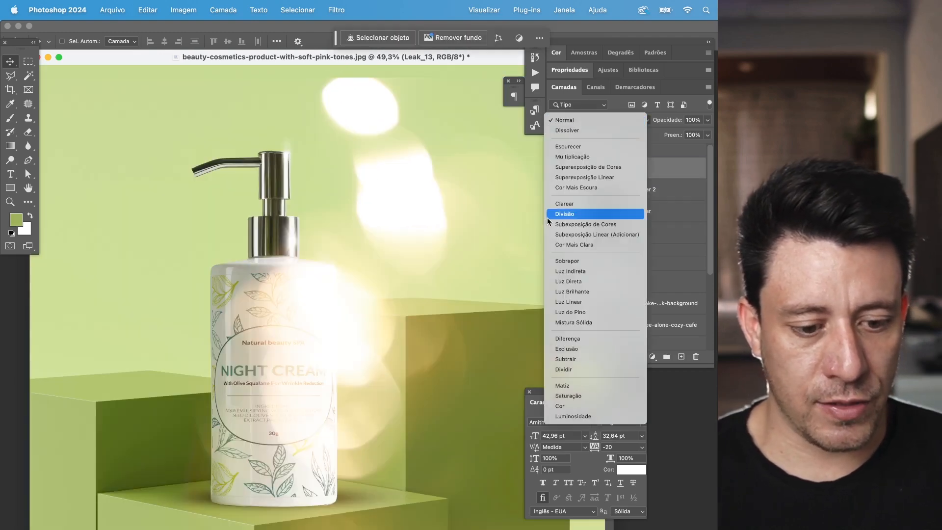
pyautogui.click(546, 216)
pyautogui.scroll(-2, 407, 307)
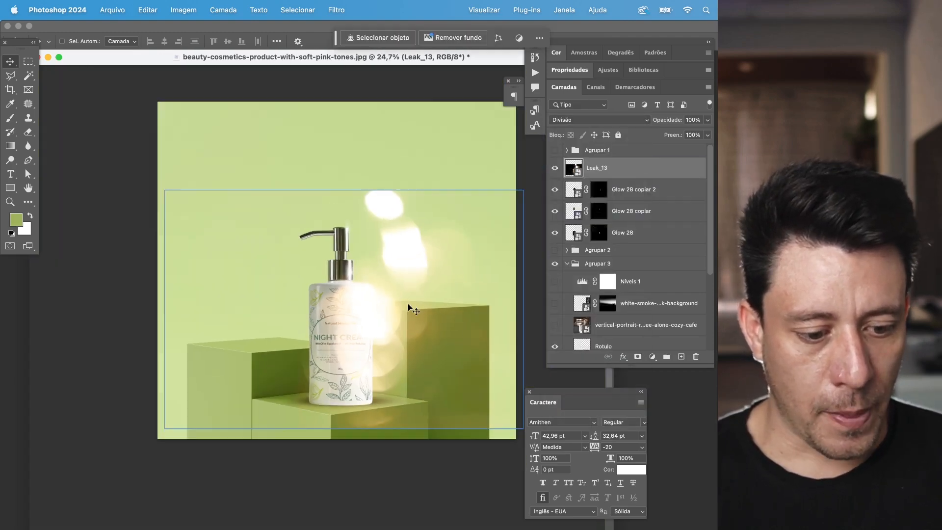
# - Enlarge the Leak_13 light leak to about 180%, rotate it -90° and position its glow across the upper edge of the scene
pyautogui.hotkey('ctrl', 't')
pyautogui.moveTo(165, 190); pyautogui.dragTo(63, 123)
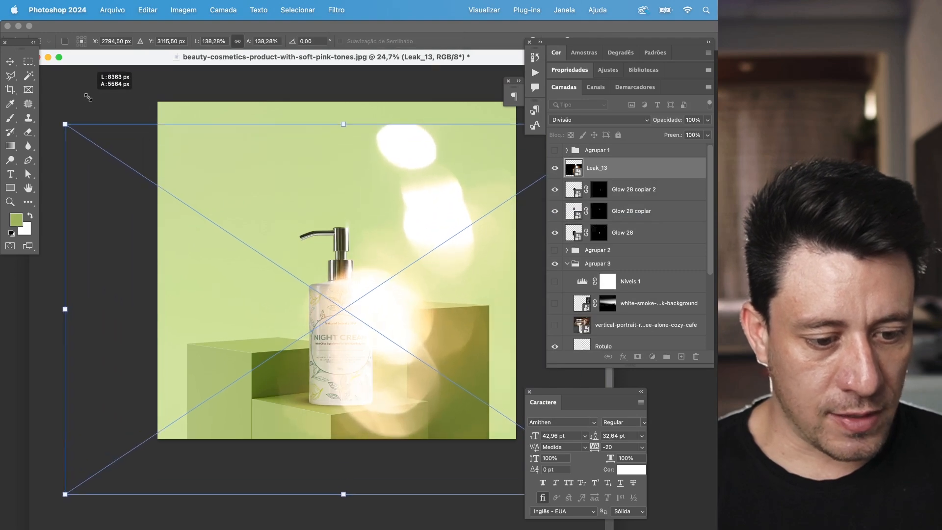
pyautogui.moveTo(300, 306); pyautogui.dragTo(393, 275)
pyautogui.moveTo(148, 255); pyautogui.dragTo(424, 499)
pyautogui.moveTo(335, 298); pyautogui.dragTo(185, 203)
pyautogui.moveTo(481, 447); pyautogui.dragTo(533, 524)
pyautogui.moveTo(421, 378); pyautogui.dragTo(462, 399)
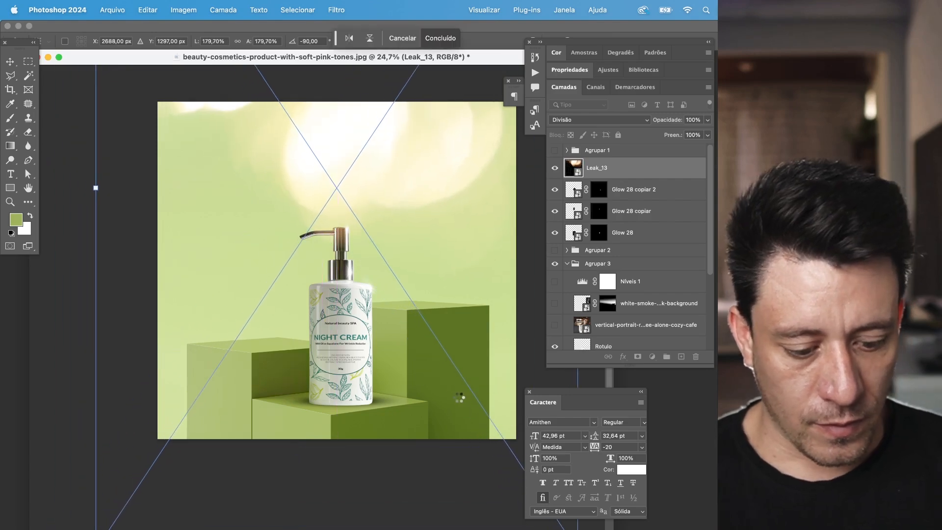
pyautogui.press('Return')
# - Duplicate the Leak_13 layer, turn the copy upside down and move its glow to the lower-left corner of the scene
pyautogui.press('super+j')
pyautogui.press('super+y')
pyautogui.press('super+y')
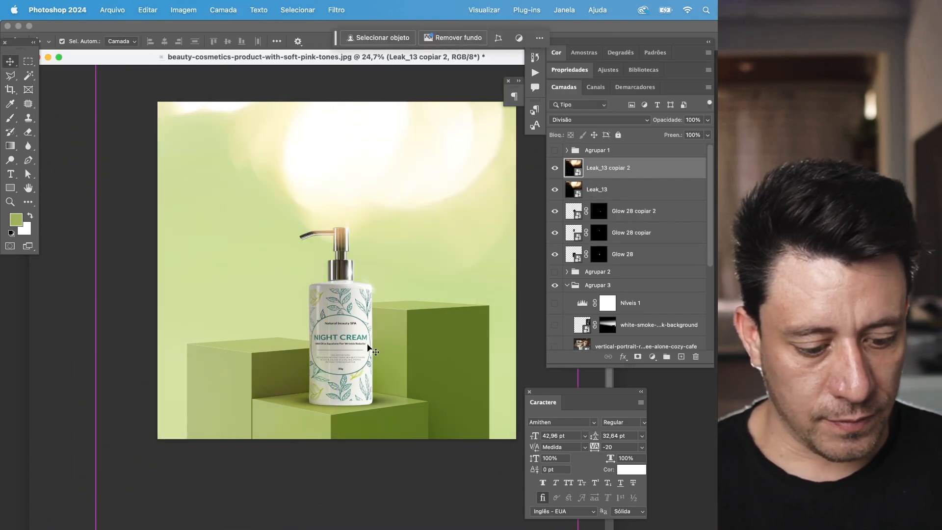
pyautogui.press('super+t')
pyautogui.rightClick(352, 247)
pyautogui.click(395, 493)
pyautogui.moveTo(392, 401); pyautogui.dragTo(391, 506)
pyautogui.moveTo(358, 264); pyautogui.dragTo(191, 317)
pyautogui.press('Return')
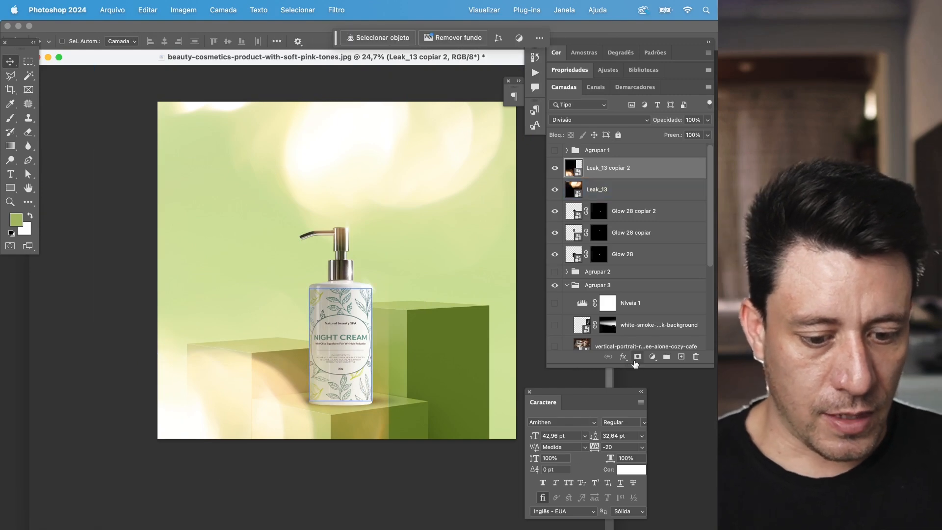
# - Add a layer mask to the duplicated leak and fade it with a diagonal gradient so the glow stays in the lower-left corner
pyautogui.click(638, 356)
pyautogui.click(12, 146)
pyautogui.moveTo(413, 252)
pyautogui.mouseDown()
pyautogui.moveTo(290, 378)
pyautogui.moveTo(165, 475)
pyautogui.mouseUp()
pyautogui.moveTo(425, 331); pyautogui.dragTo(182, 488)
# - Add a layer mask to Leak_13 and fade it with a steep gradient so its light weakens over the upper background
pyautogui.click(601, 192)
pyautogui.click(638, 357)
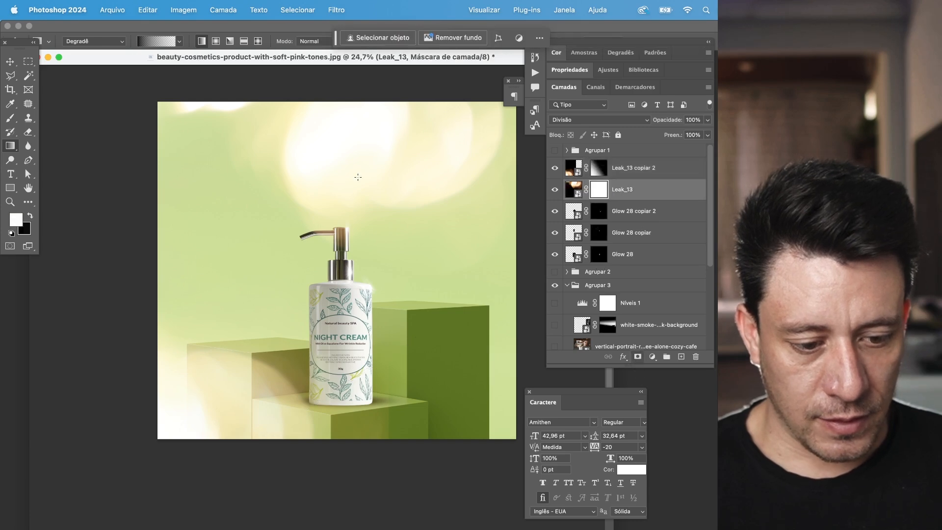
pyautogui.moveTo(321, 316); pyautogui.dragTo(389, 151)
pyautogui.moveTo(412, 109); pyautogui.dragTo(435, 67)
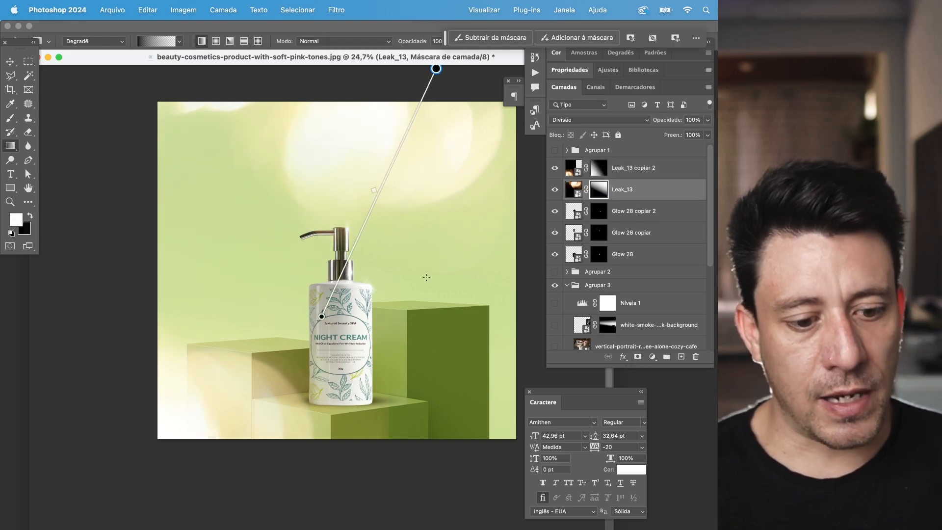
pyautogui.press('super+z')
pyautogui.moveTo(398, 299); pyautogui.dragTo(489, 11)
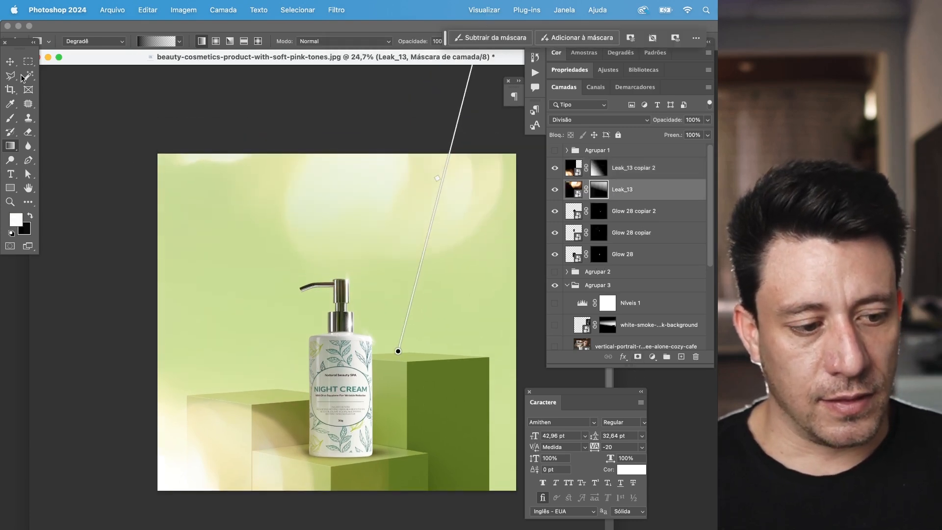
# - Reposition the masked Leak_13 light and scale it up proportionally to spread its glow above the bottle
pyautogui.click(11, 62)
pyautogui.moveTo(392, 173); pyautogui.dragTo(392, 220)
pyautogui.press('super+t')
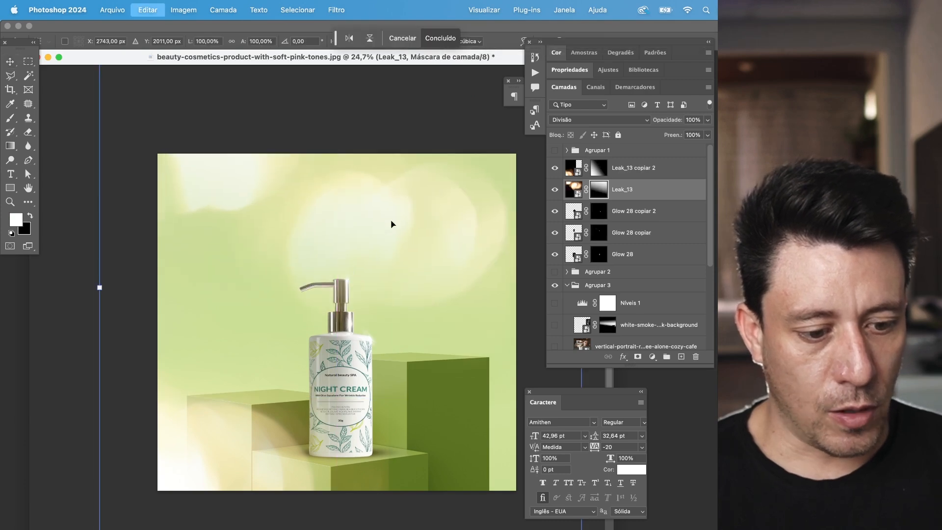
pyautogui.press('super+0')
pyautogui.moveTo(385, 449); pyautogui.dragTo(421, 475)
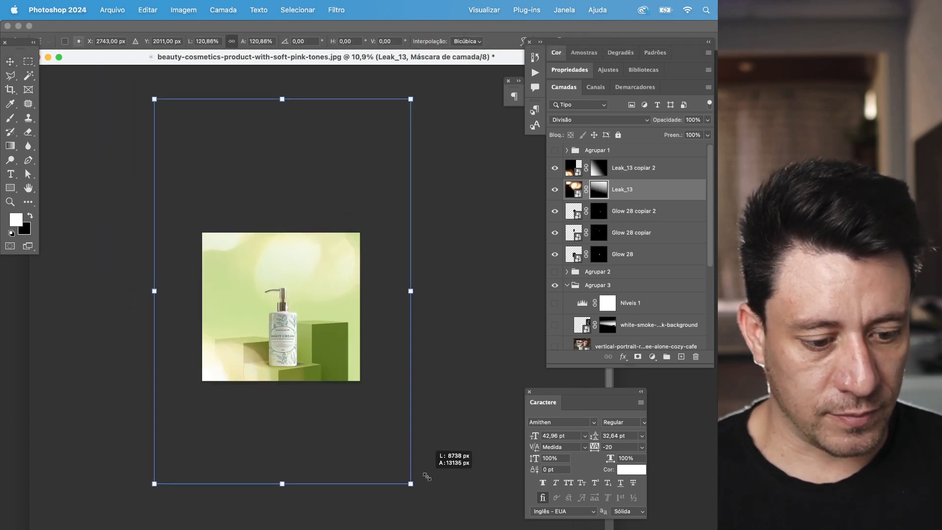
pyautogui.press('Return')
pyautogui.press('super+0')
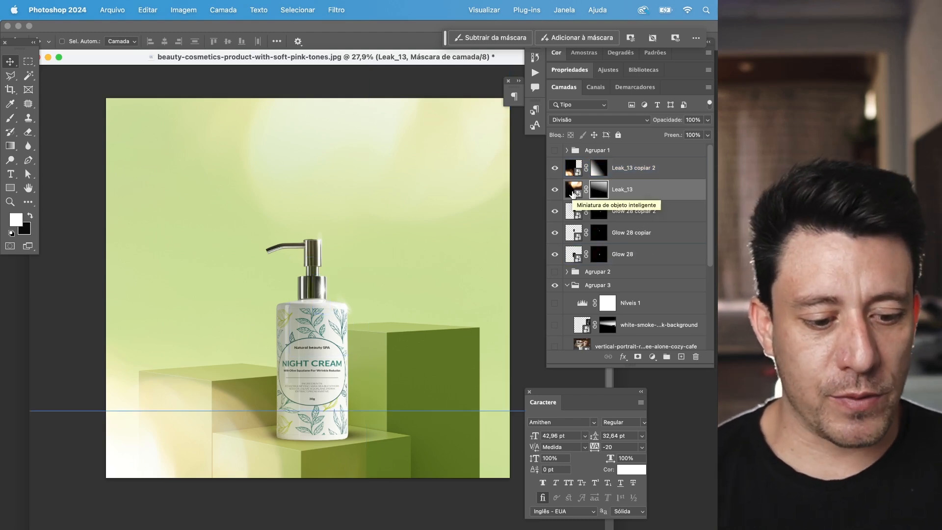
# - Select the Leak_13 smart object instead of its mask and open its blend mode choices
pyautogui.scroll(2, 309, 422)
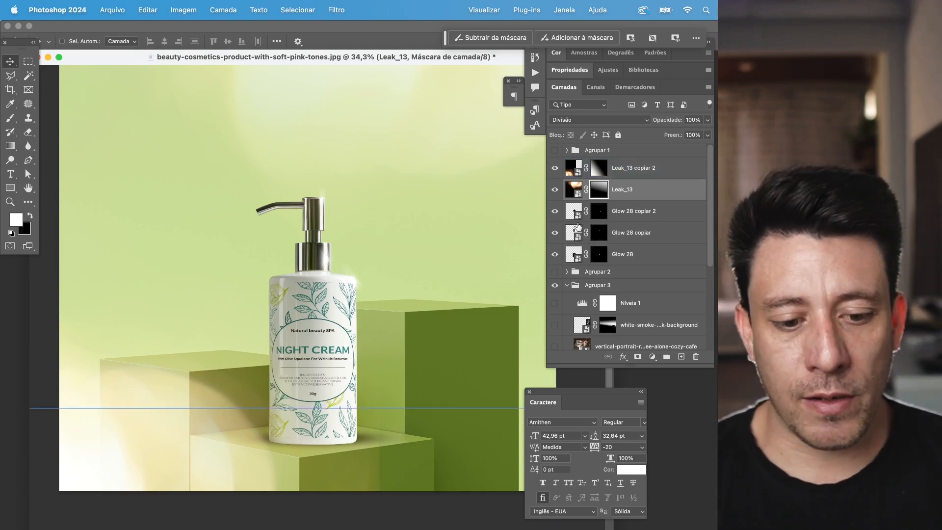
pyautogui.click(574, 190)
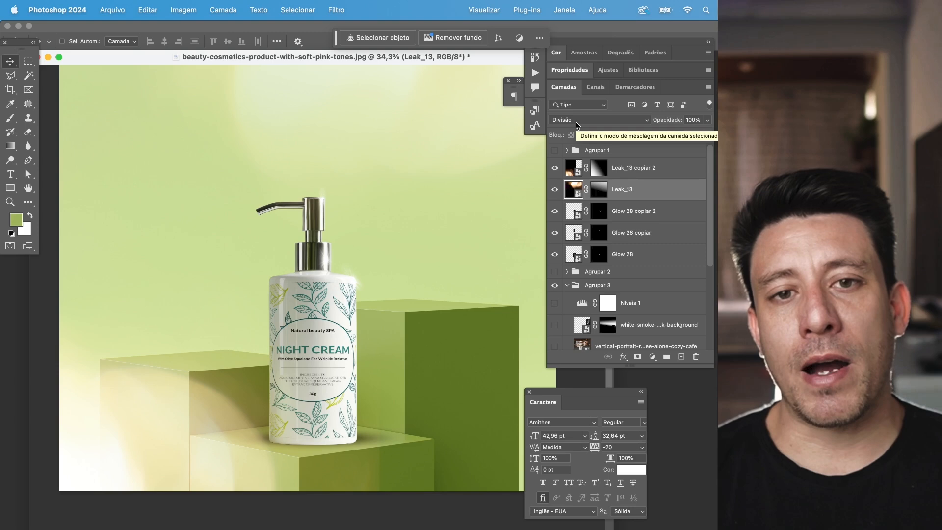
pyautogui.click(576, 121)
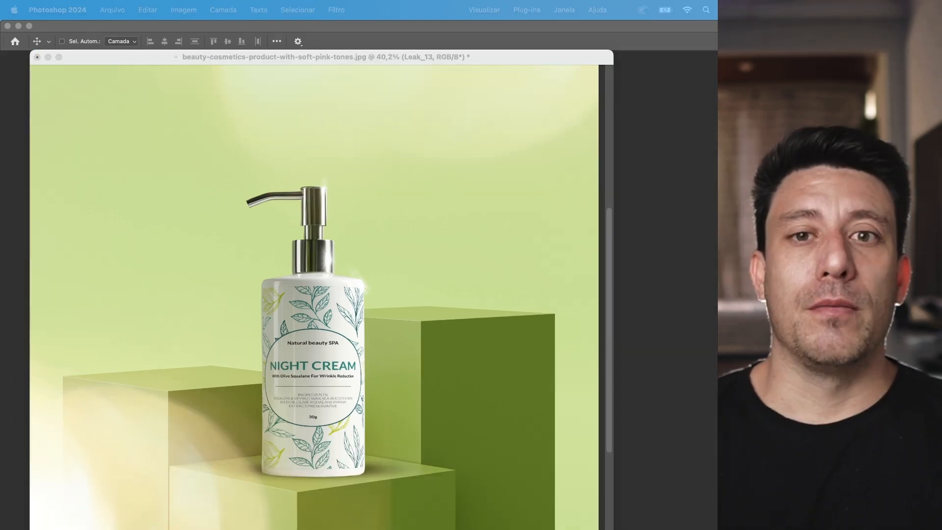